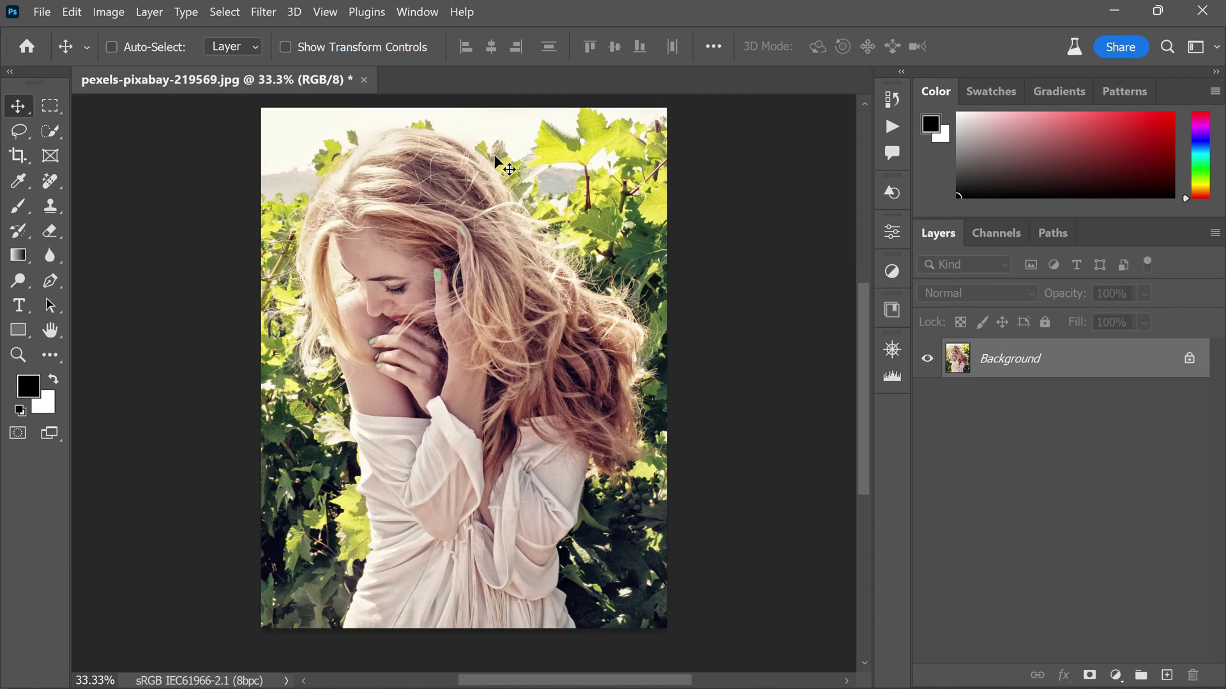
- Turn on the Contextual Task Bar from the Window menu
{"action": "scroll", "coordinate": [585, 417], "scroll_direction": "up", "scroll_amount": 4}
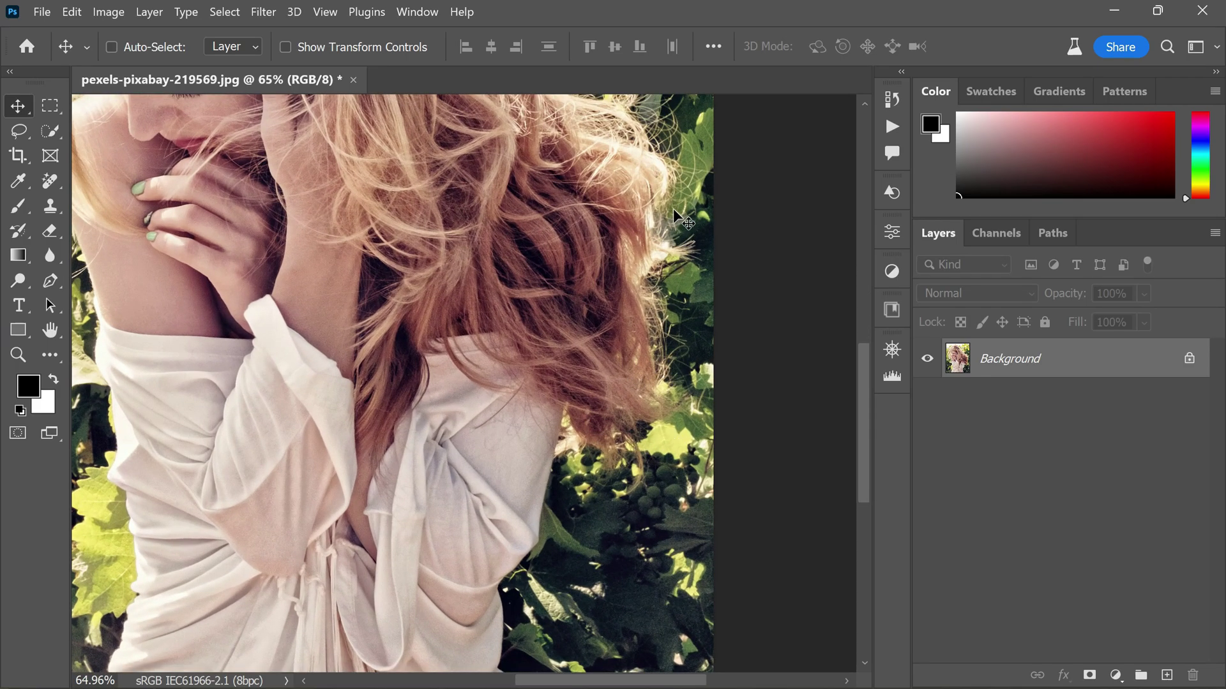
{"action": "scroll", "coordinate": [667, 315], "scroll_direction": "up", "scroll_amount": 3}
{"action": "scroll", "coordinate": [666, 315], "scroll_direction": "down", "scroll_amount": 3}
{"action": "scroll", "coordinate": [268, 252], "scroll_direction": "up", "scroll_amount": 2}
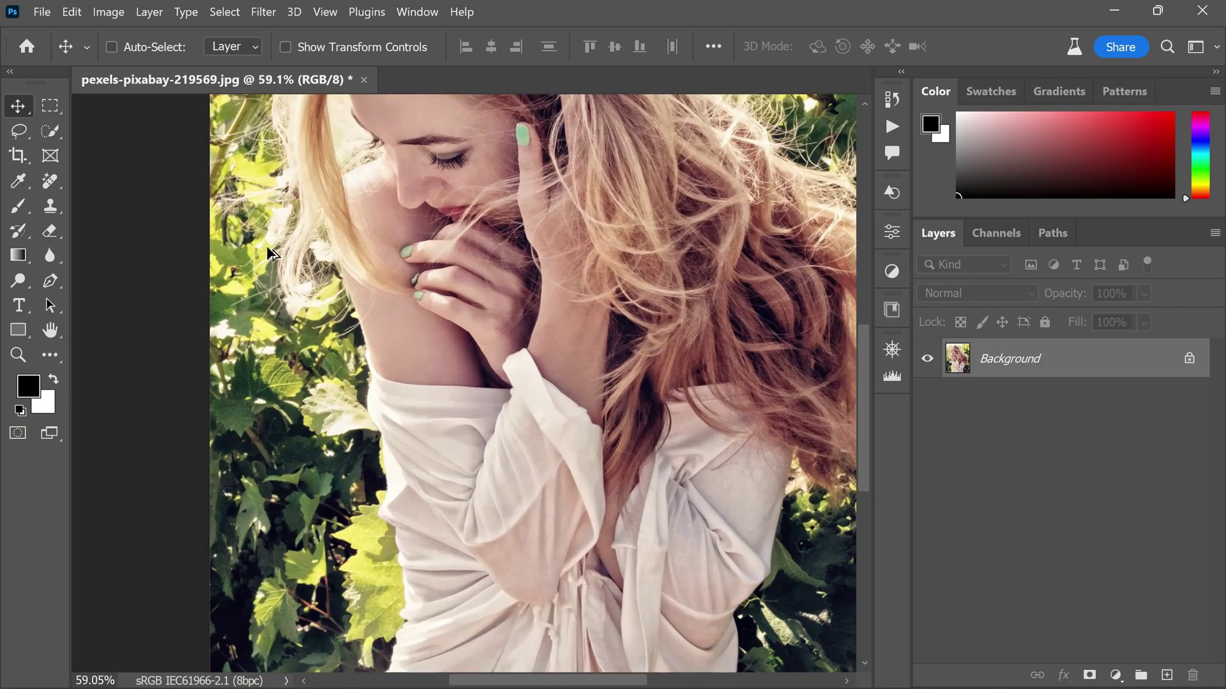
{"action": "scroll", "coordinate": [325, 311], "scroll_direction": "up", "scroll_amount": 3}
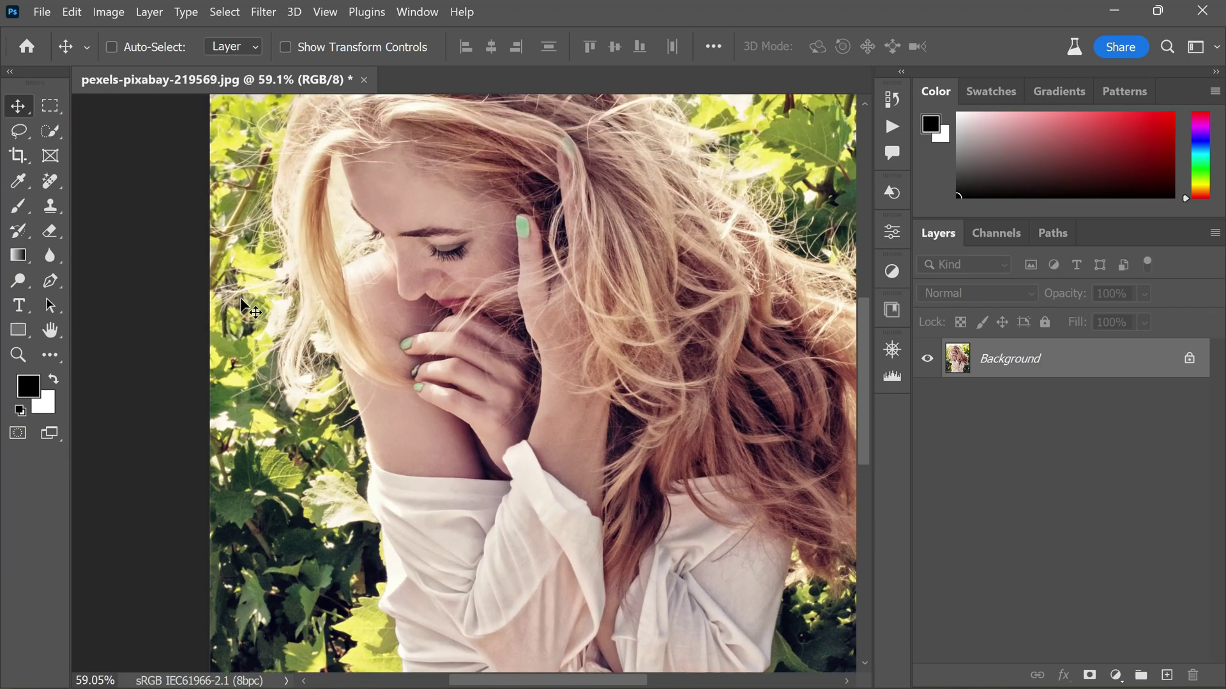
{"action": "scroll", "coordinate": [259, 285], "scroll_direction": "up", "scroll_amount": 4}
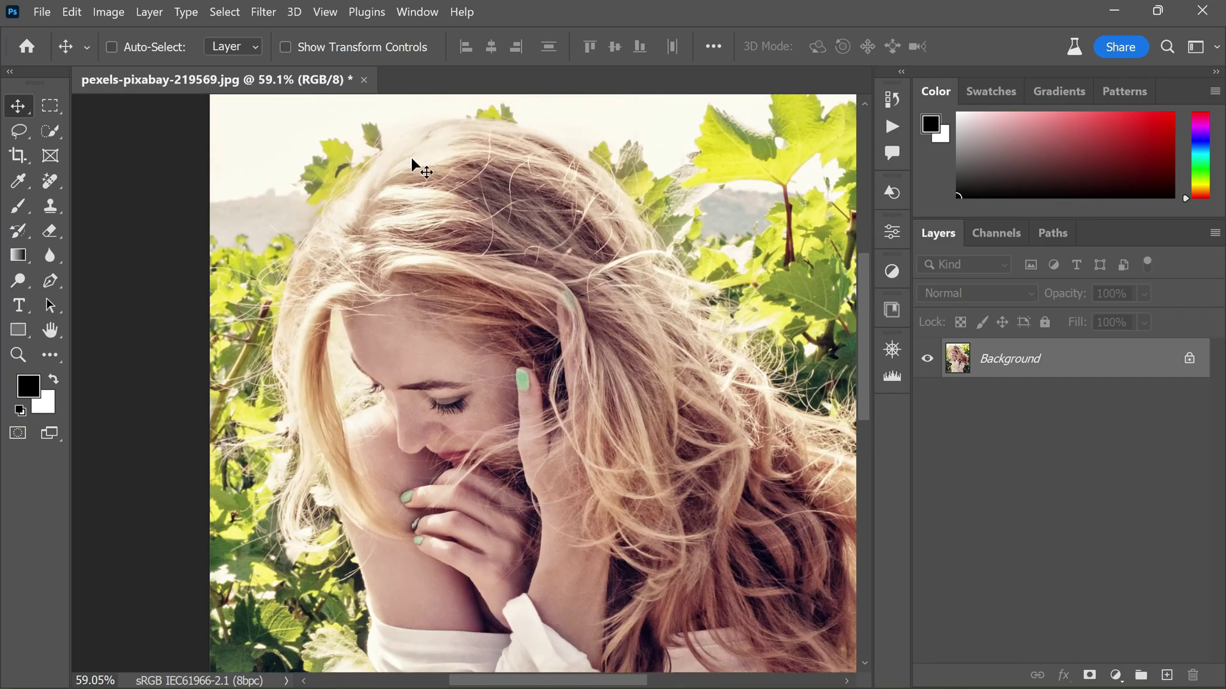
{"action": "scroll", "coordinate": [607, 201], "scroll_direction": "up", "scroll_amount": 1}
{"action": "scroll", "coordinate": [543, 178], "scroll_direction": "down", "scroll_amount": 3}
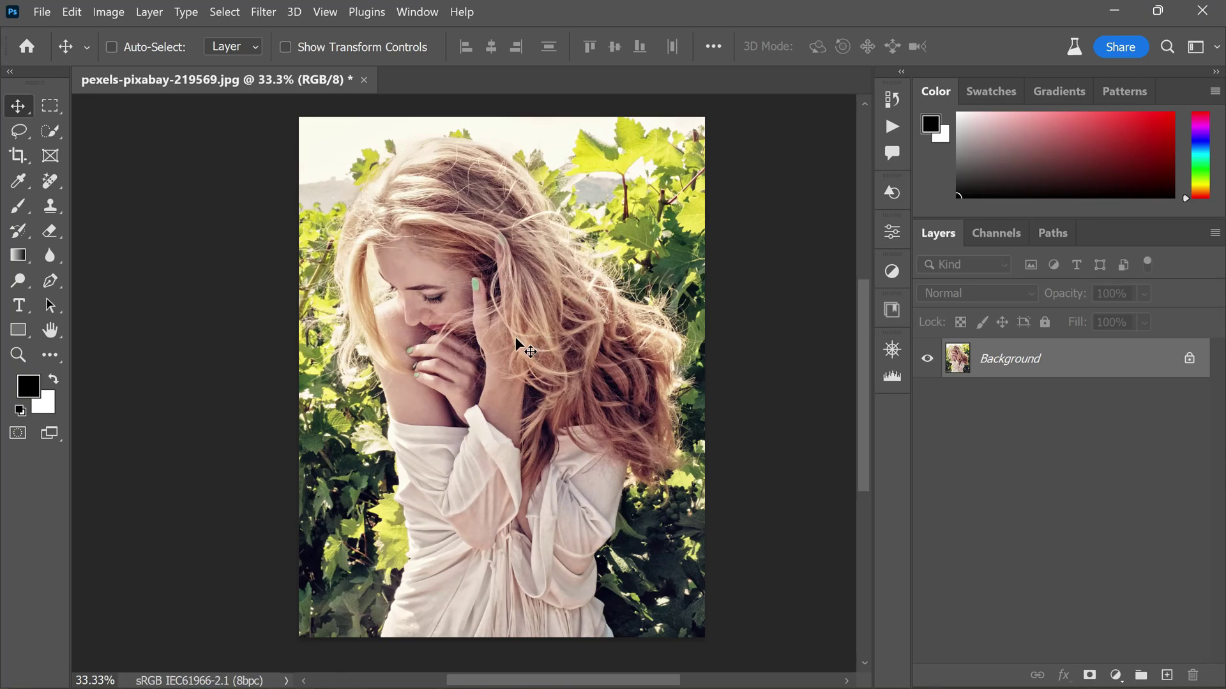
{"action": "left_click", "coordinate": [419, 13]}
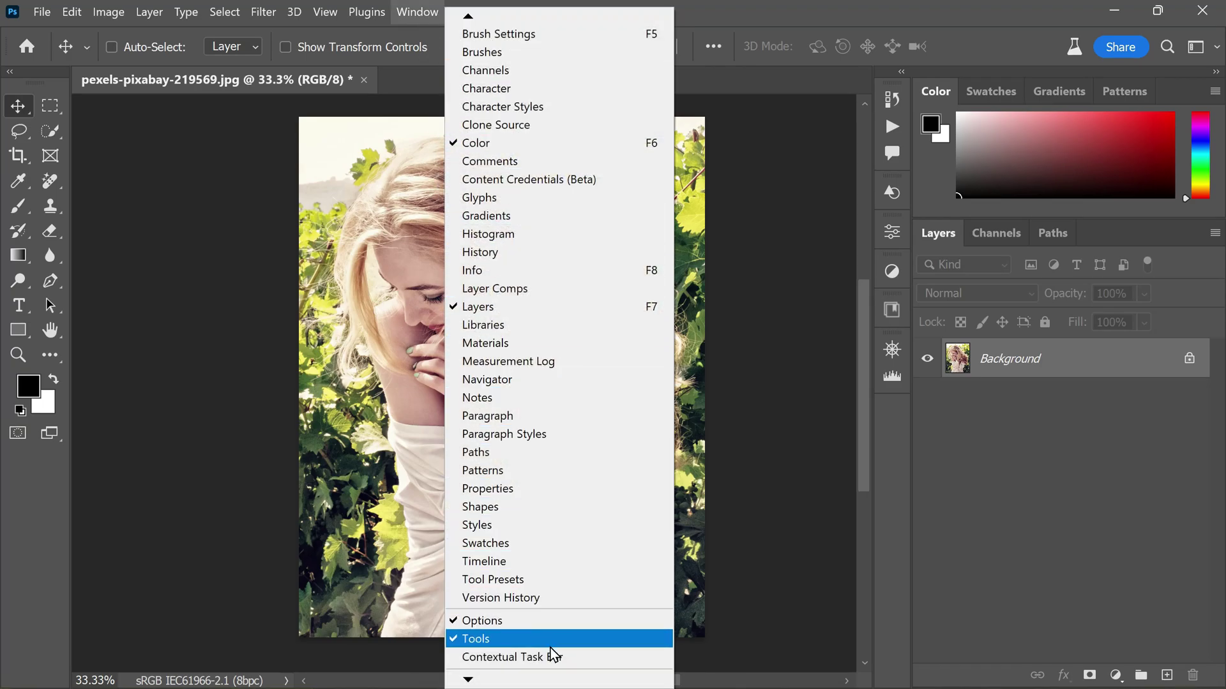
{"action": "left_click", "coordinate": [585, 655]}
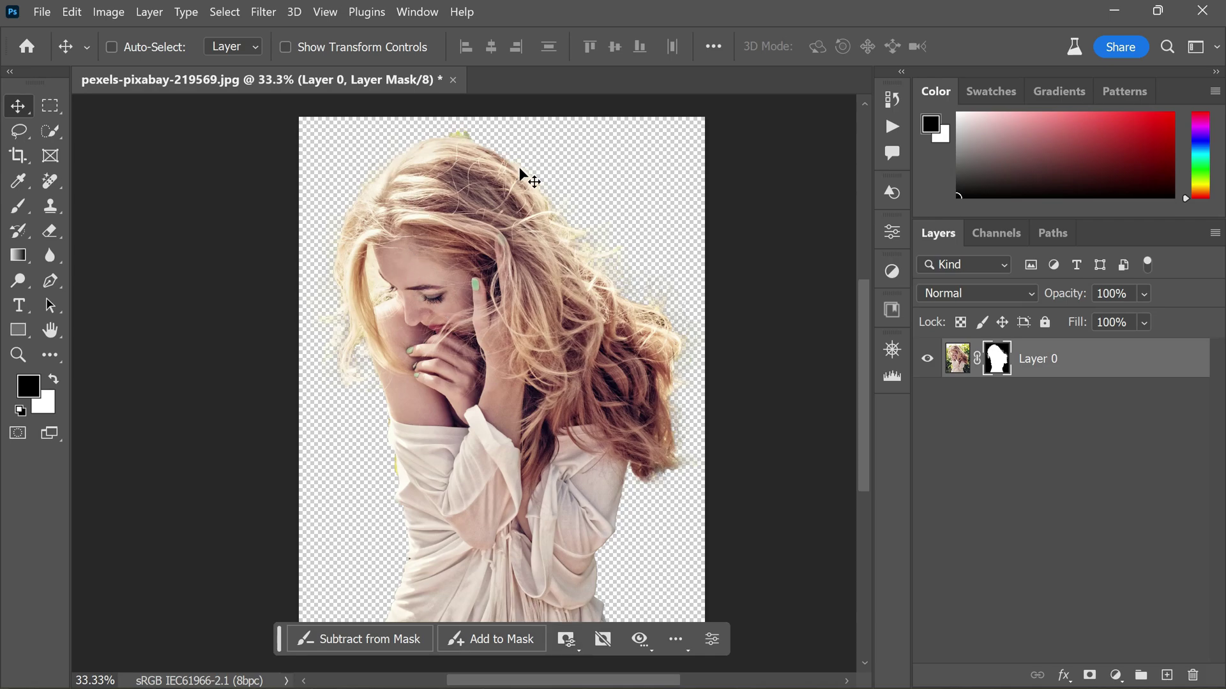
- Alt-click Layer 0's mask thumbnail to view the black-and-white mask, then return to the normal view
{"action": "scroll", "coordinate": [442, 190], "scroll_direction": "down", "scroll_amount": 1}
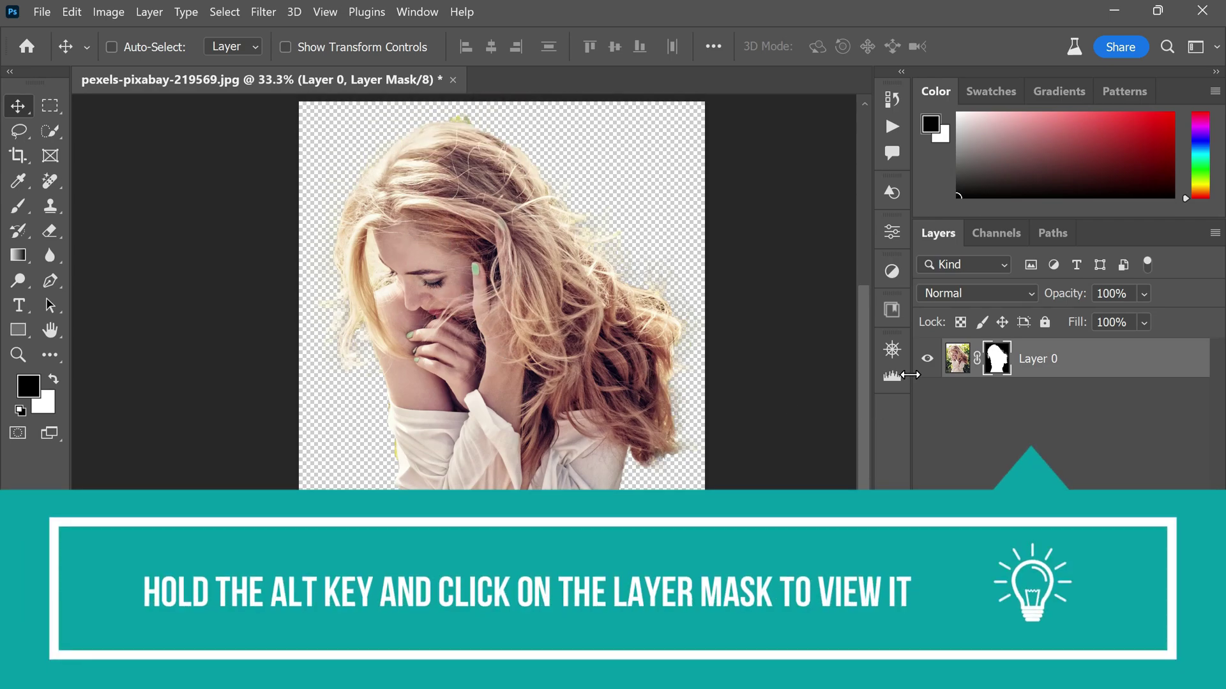
{"action": "left_click", "coordinate": [997, 361], "text": "alt"}
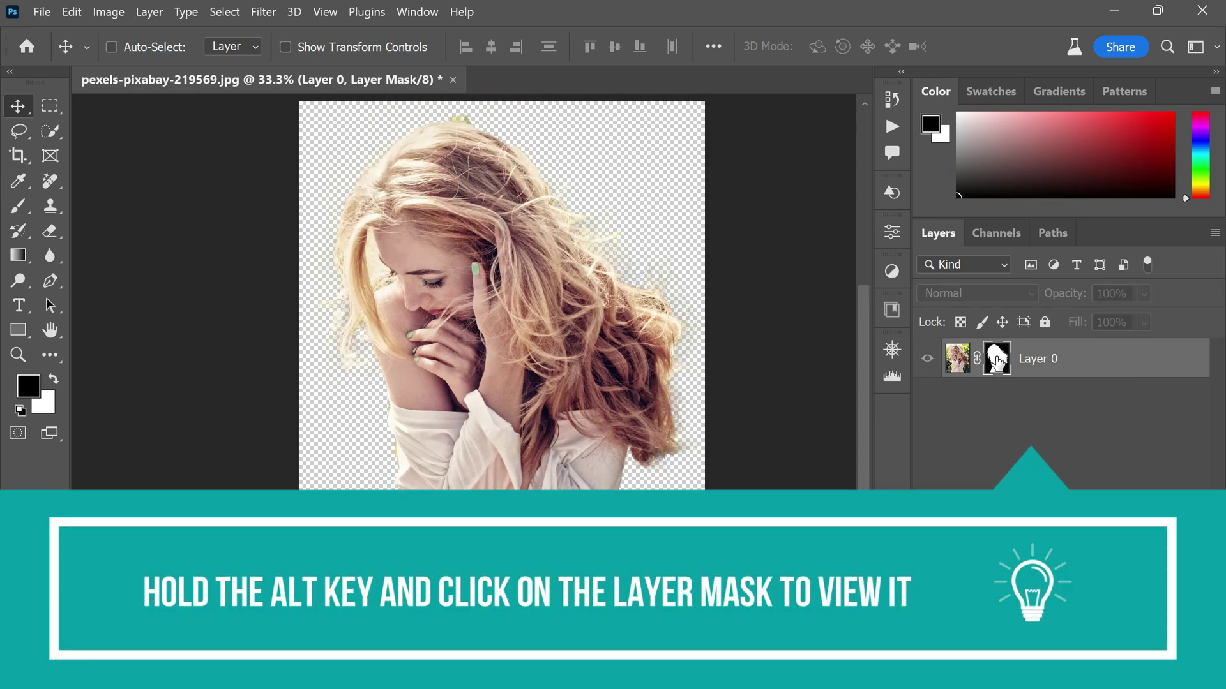
{"action": "left_click", "coordinate": [996, 360], "text": "alt"}
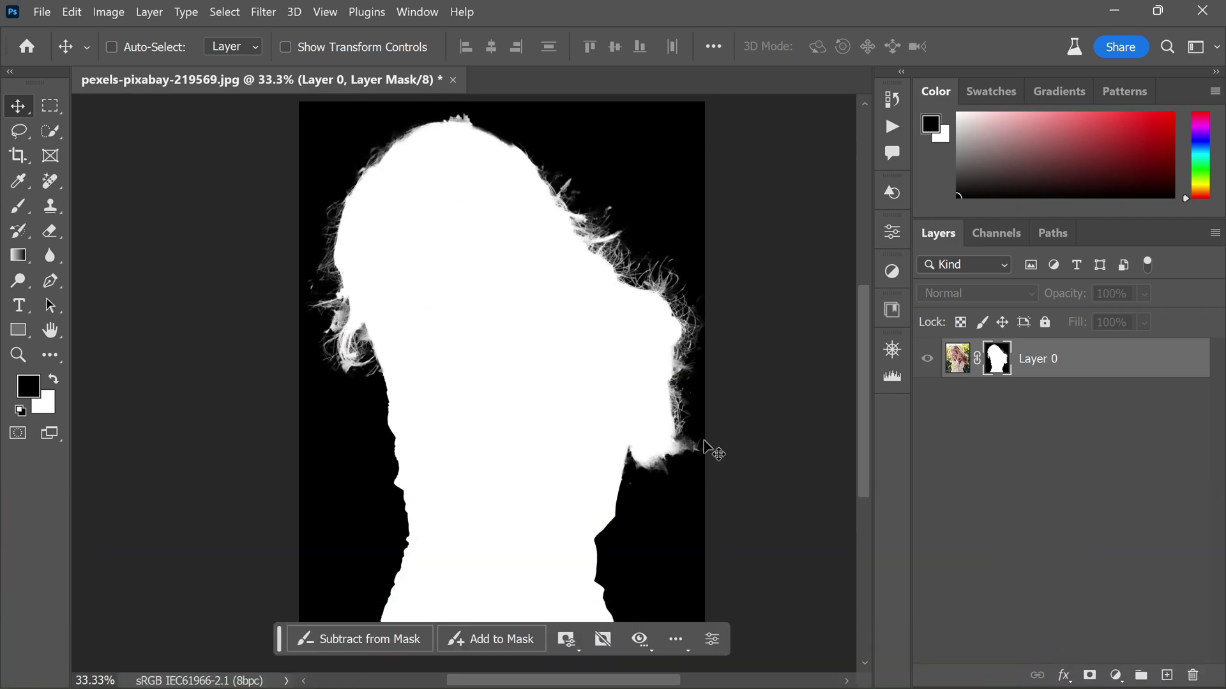
{"action": "left_click", "coordinate": [997, 359], "text": "alt"}
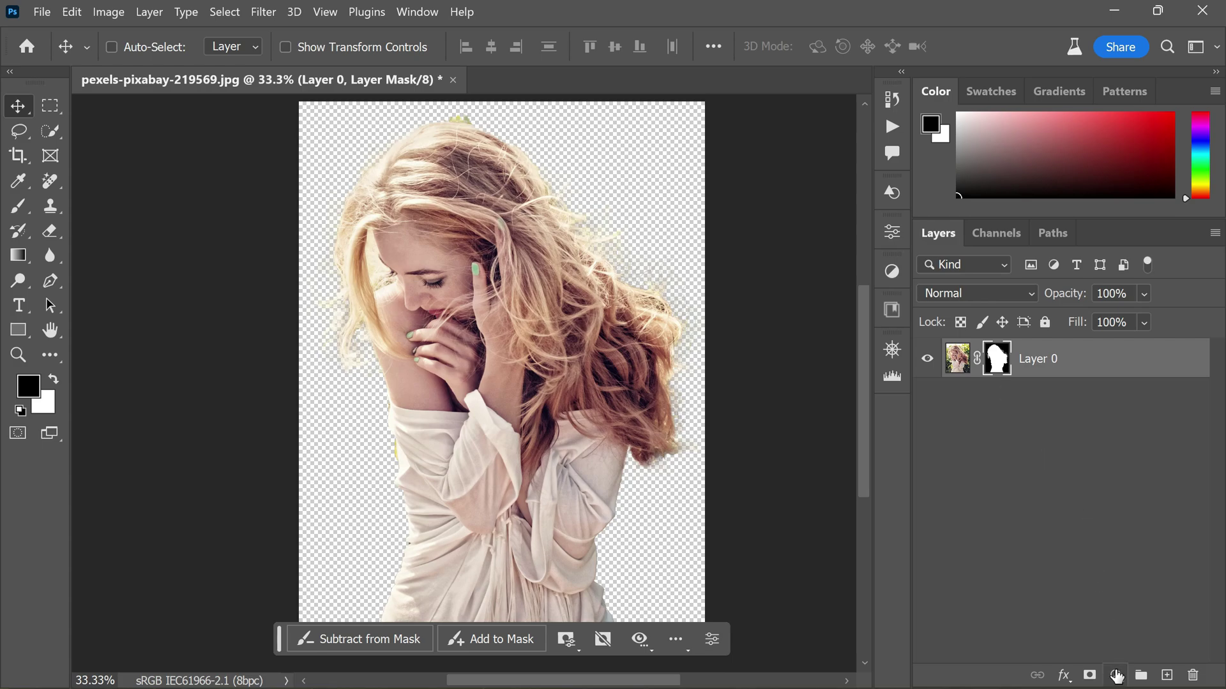
- Add a Solid Color fill layer in mid-grey 808080
{"action": "left_click", "coordinate": [1116, 675]}
{"action": "left_click", "coordinate": [1152, 339]}
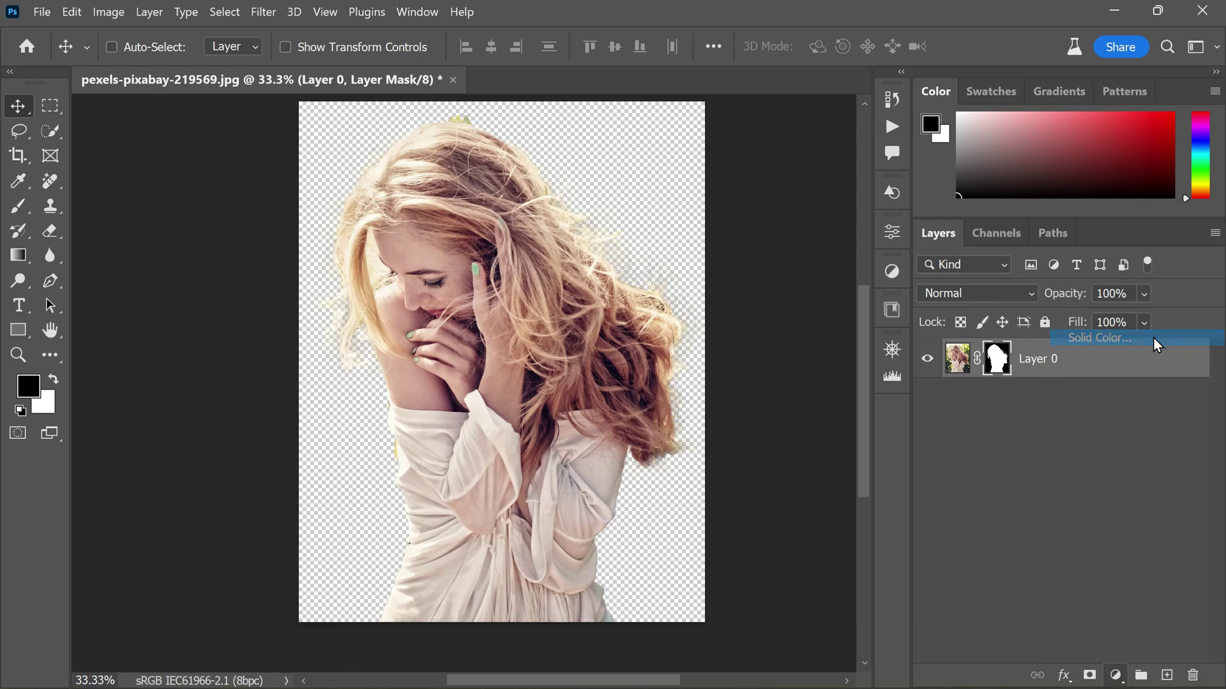
{"action": "mouse_move", "coordinate": [818, 415]}
{"action": "left_mouse_down"}
{"action": "mouse_move", "coordinate": [687, 309]}
{"action": "mouse_move", "coordinate": [639, 299]}
{"action": "left_mouse_up"}
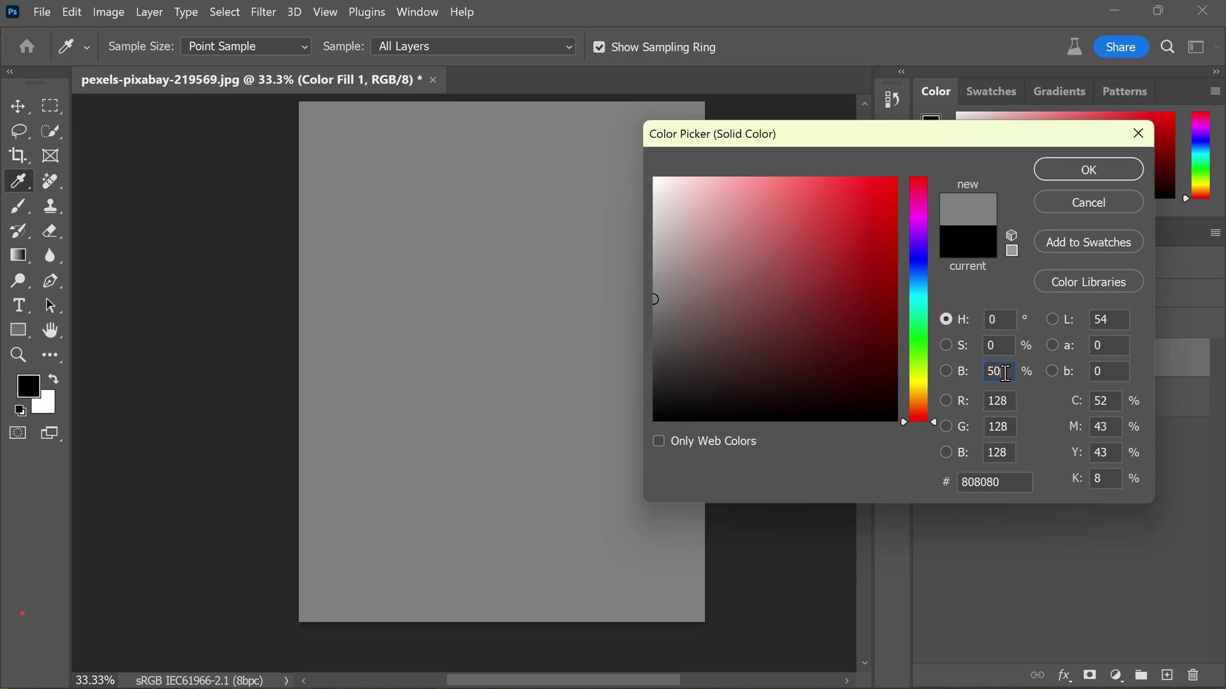
{"action": "left_click", "coordinate": [1054, 170]}
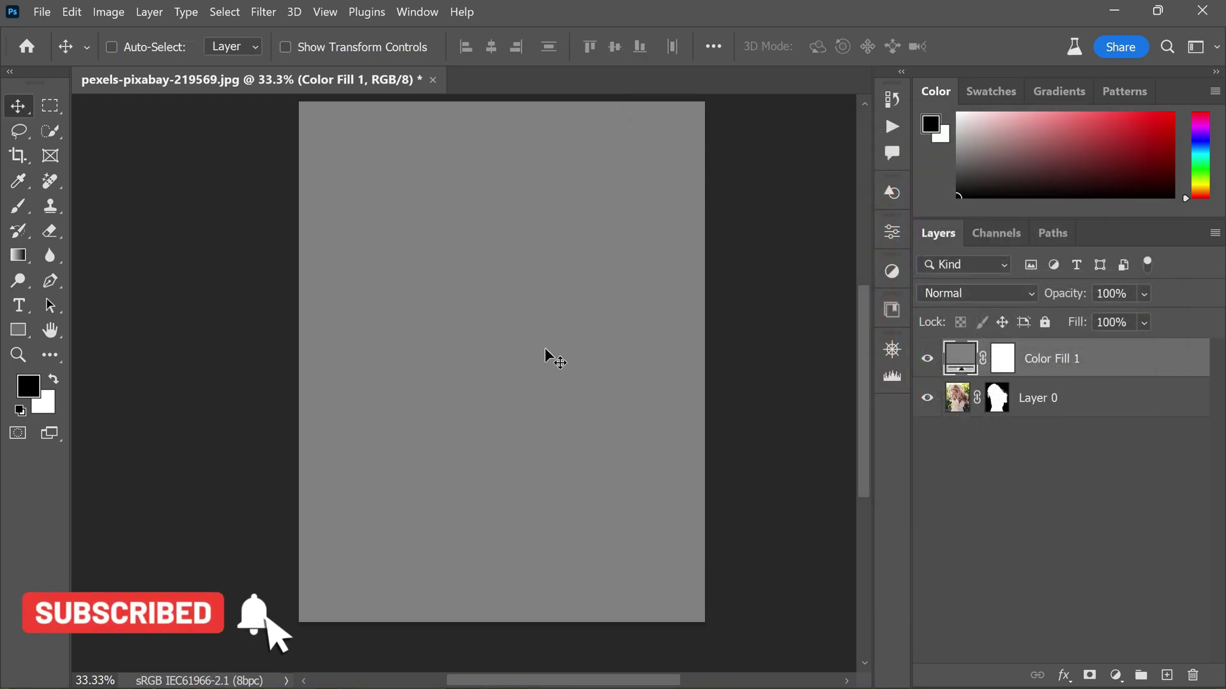
- Move Color Fill 1 beneath Layer 0 and switch Quick Mask mode on
{"action": "left_click_drag", "start_coordinate": [1098, 359], "coordinate": [1094, 402]}
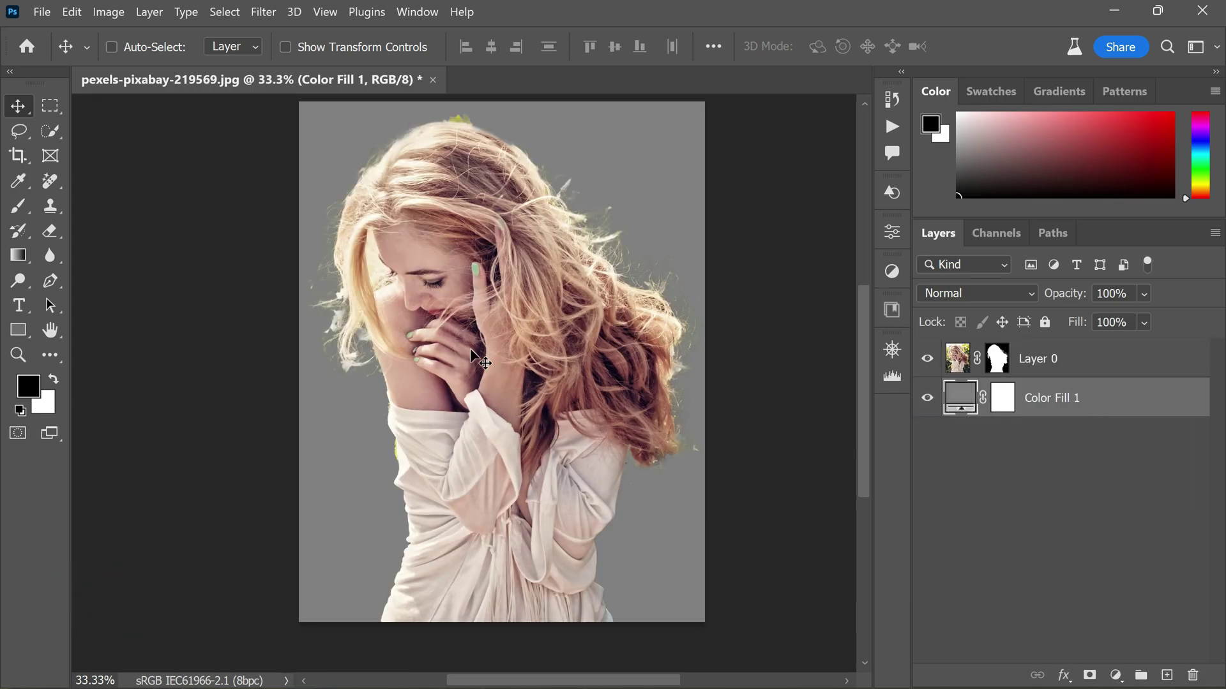
{"action": "scroll", "coordinate": [384, 288], "scroll_direction": "up", "scroll_amount": 3}
{"action": "scroll", "coordinate": [347, 325], "scroll_direction": "up", "scroll_amount": 2}
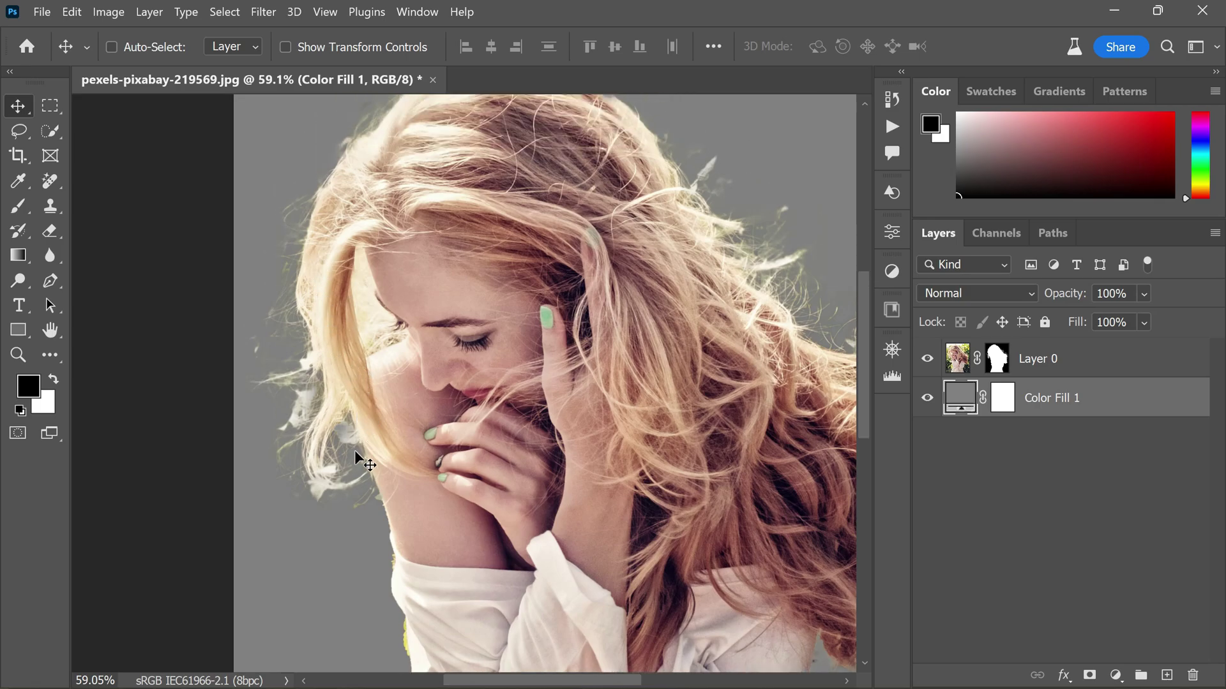
{"action": "scroll", "coordinate": [345, 466], "scroll_direction": "up", "scroll_amount": 3}
{"action": "scroll", "coordinate": [447, 242], "scroll_direction": "down", "scroll_amount": 2}
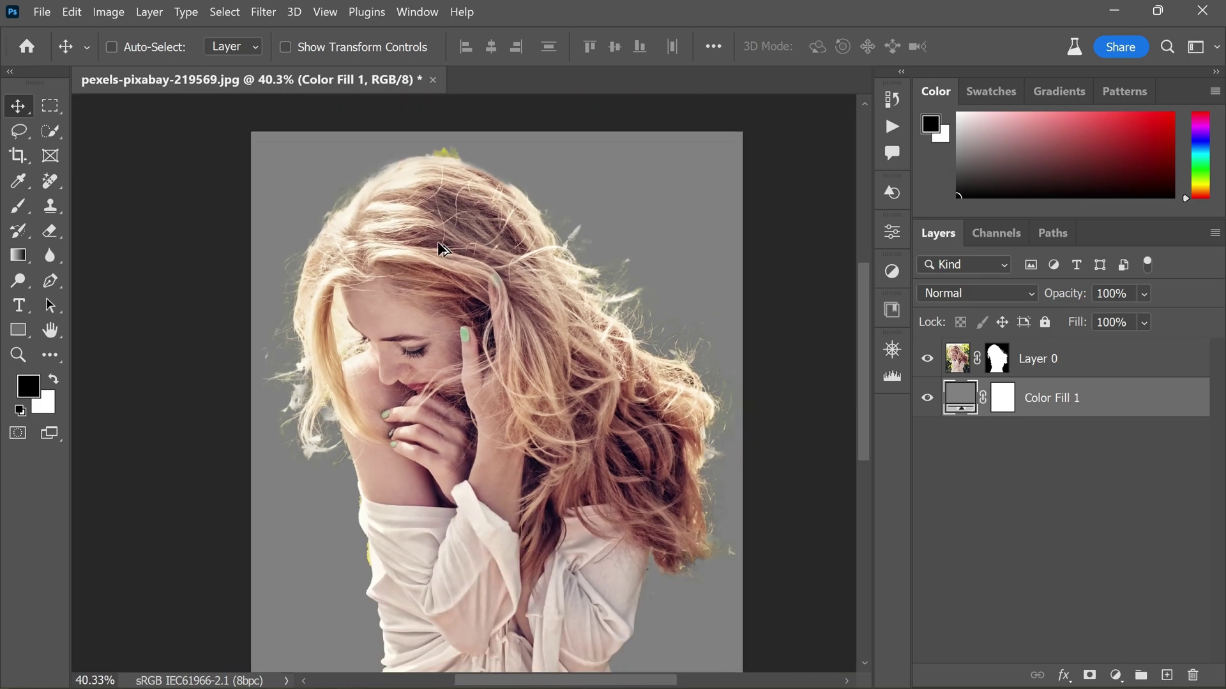
{"action": "scroll", "coordinate": [586, 262], "scroll_direction": "up", "scroll_amount": 2}
{"action": "scroll", "coordinate": [528, 228], "scroll_direction": "up", "scroll_amount": 2}
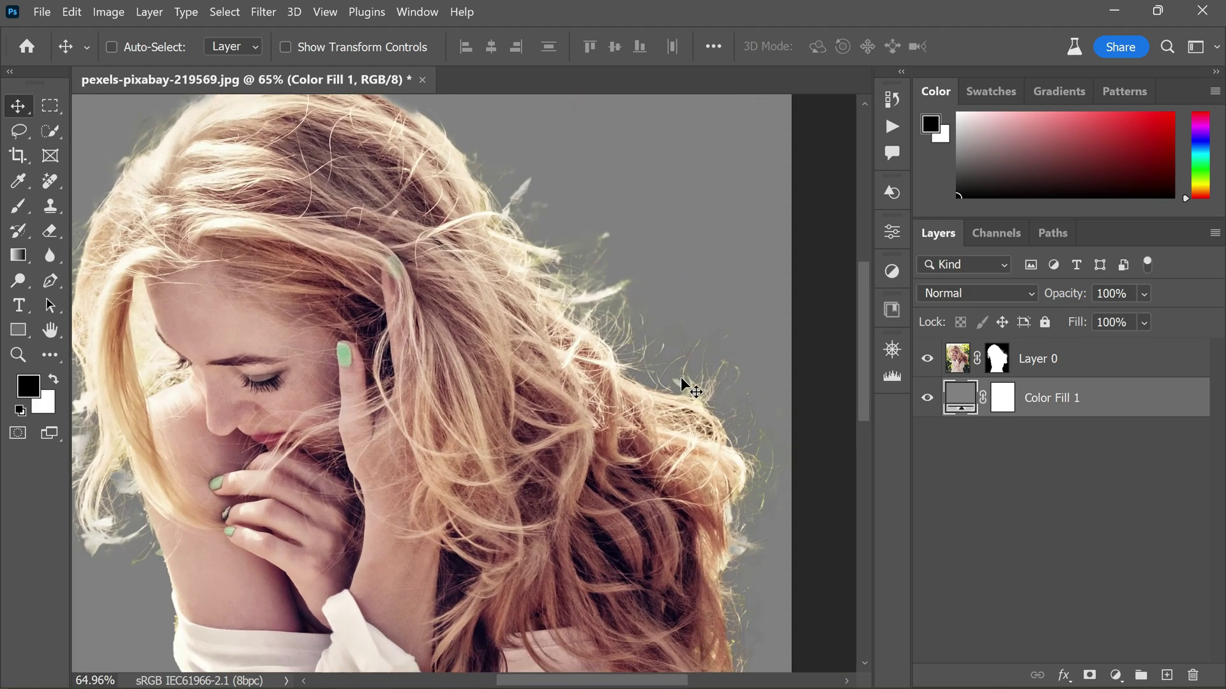
{"action": "scroll", "coordinate": [681, 378], "scroll_direction": "down", "scroll_amount": 6}
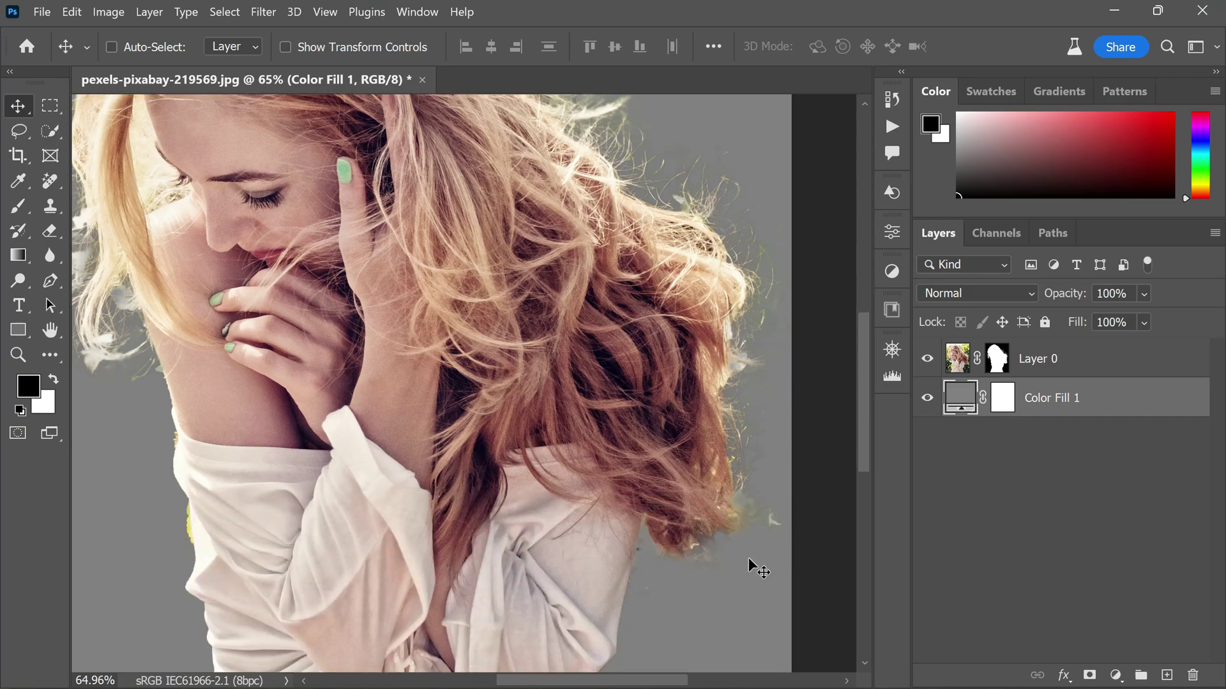
{"action": "scroll", "coordinate": [703, 538], "scroll_direction": "down", "scroll_amount": 5}
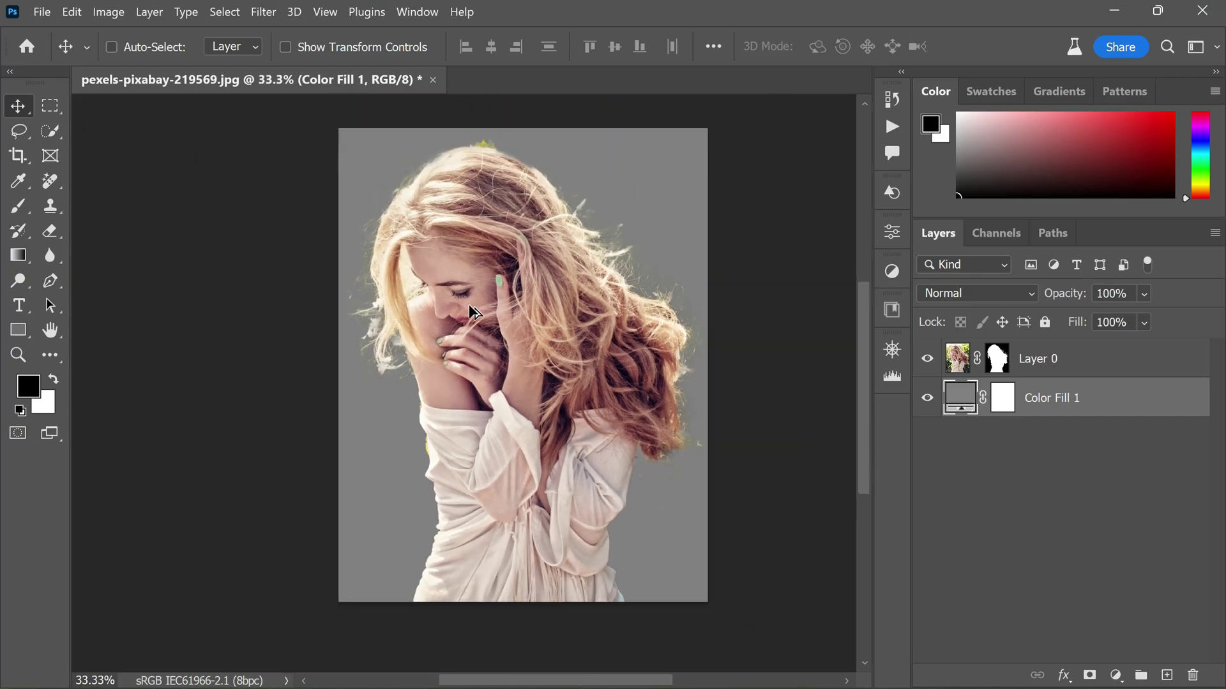
{"action": "scroll", "coordinate": [609, 348], "scroll_direction": "up", "scroll_amount": 1}
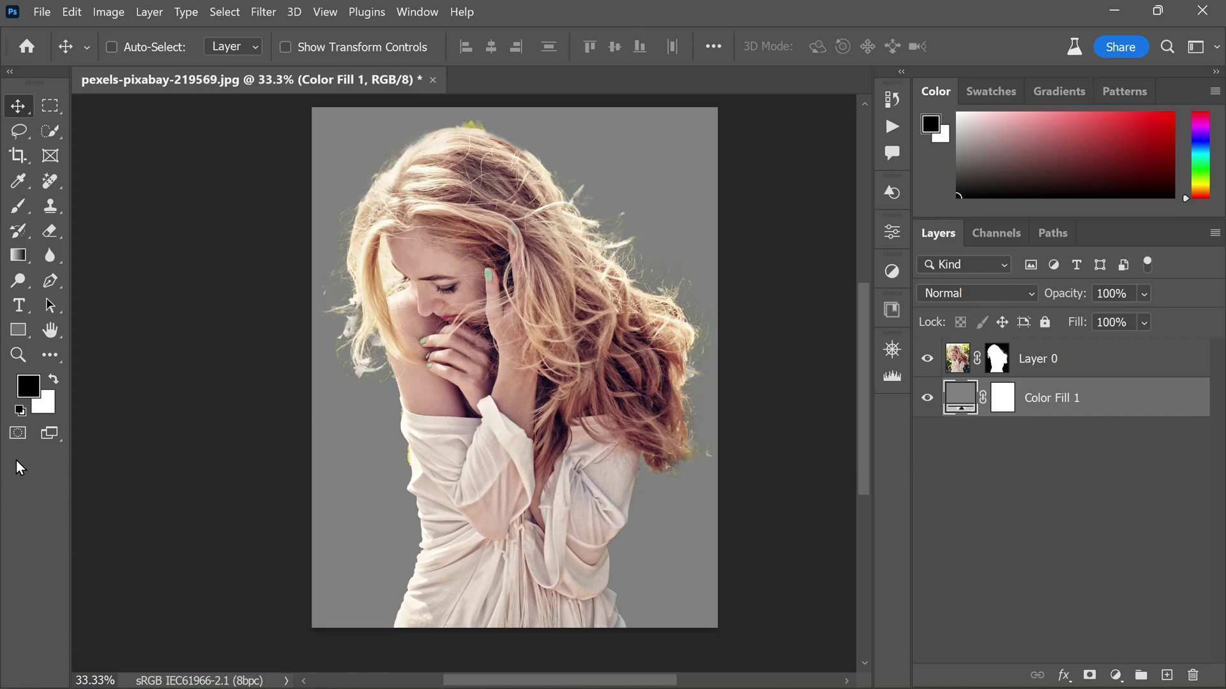
{"action": "left_click", "coordinate": [24, 433]}
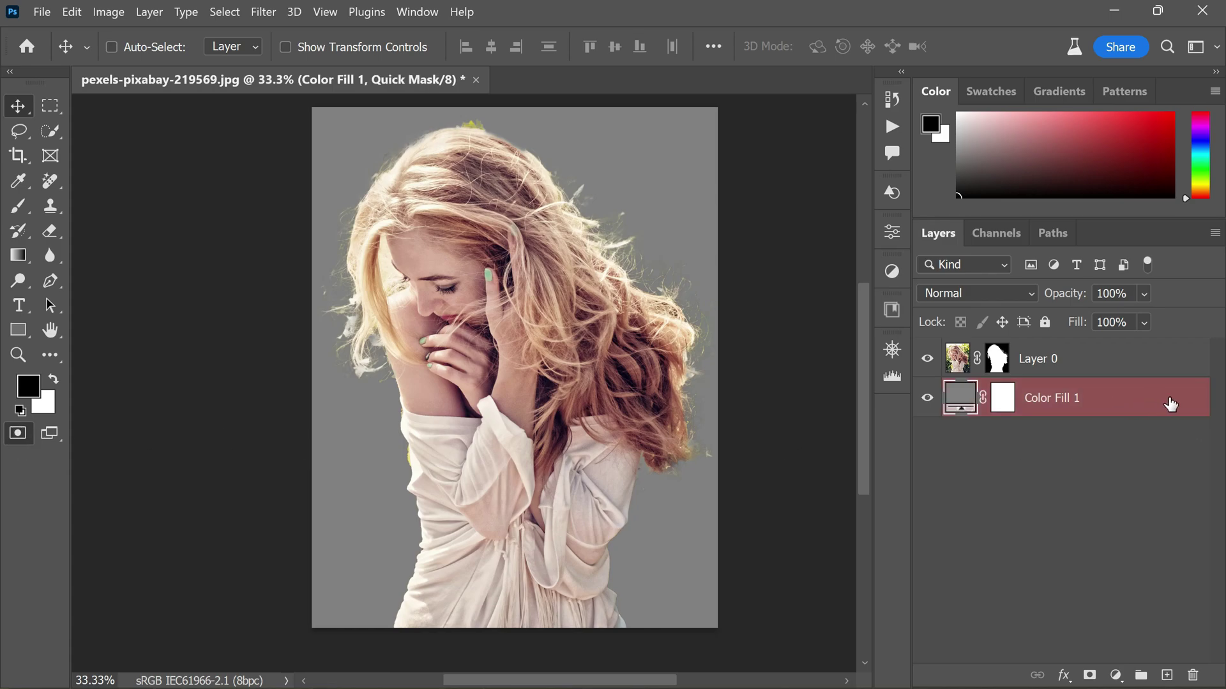
- Set Quick Mask options so colour indicates Masked Areas at 50% opacity, then select Layer 0
{"action": "left_click", "coordinate": [19, 434]}
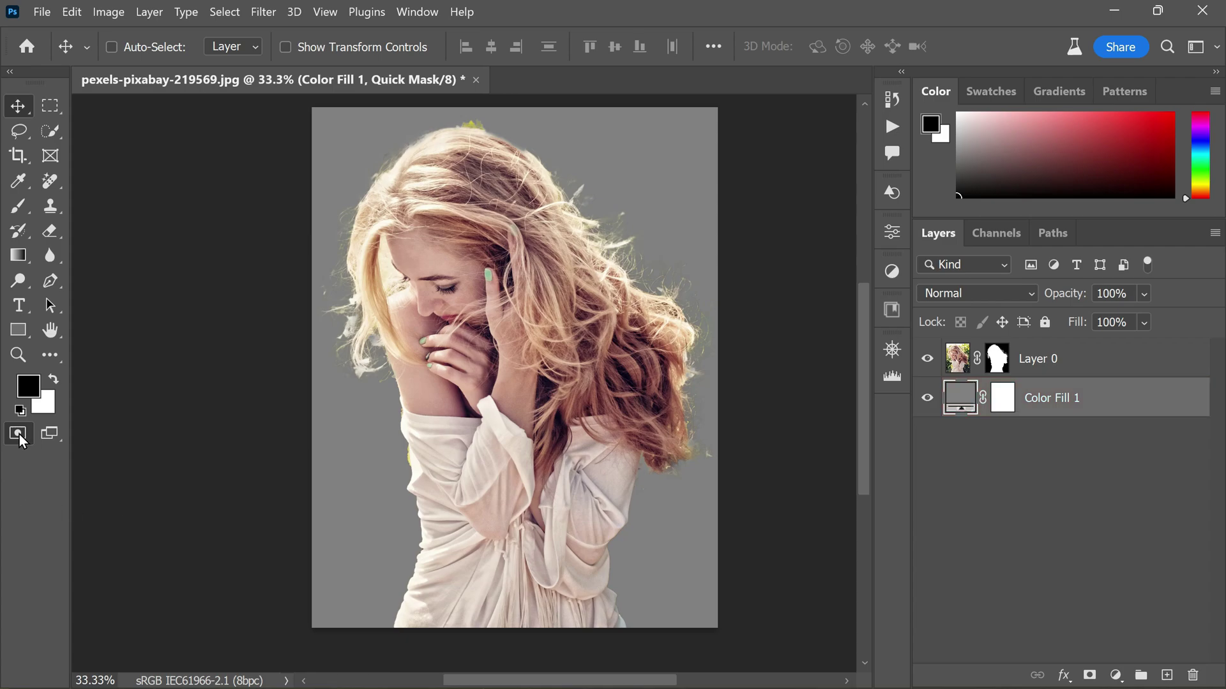
{"action": "double_click", "coordinate": [19, 434]}
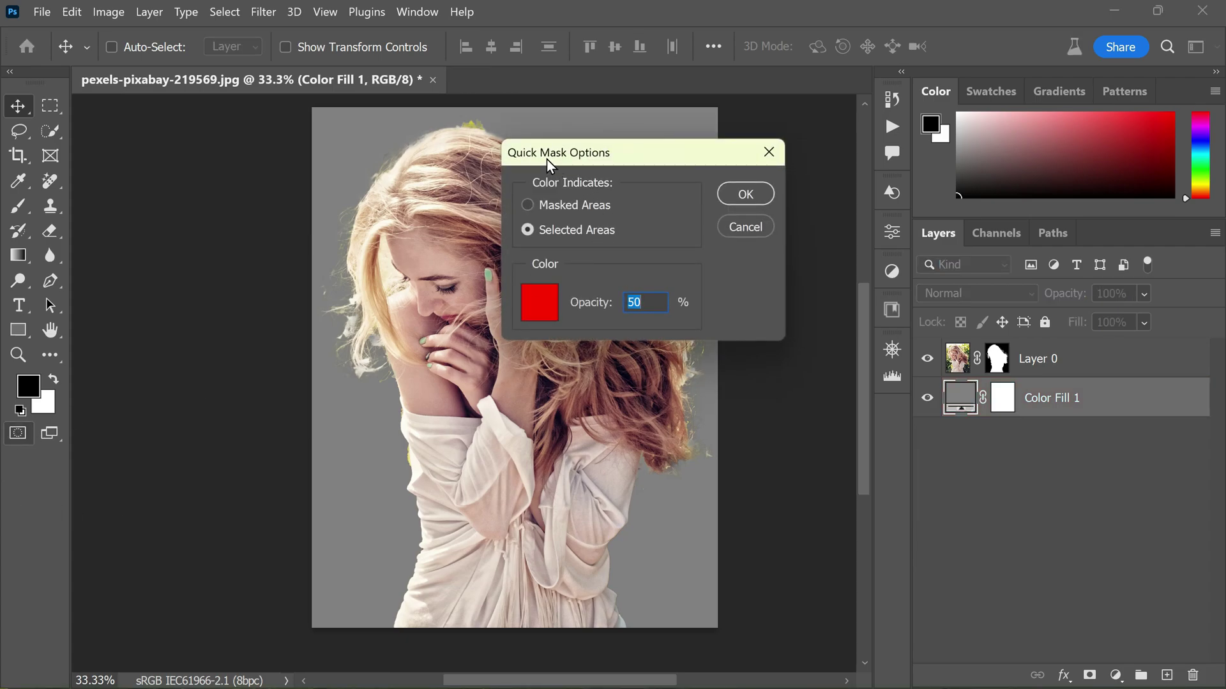
{"action": "left_click", "coordinate": [584, 204]}
{"action": "left_click", "coordinate": [650, 304]}
{"action": "left_click", "coordinate": [729, 201]}
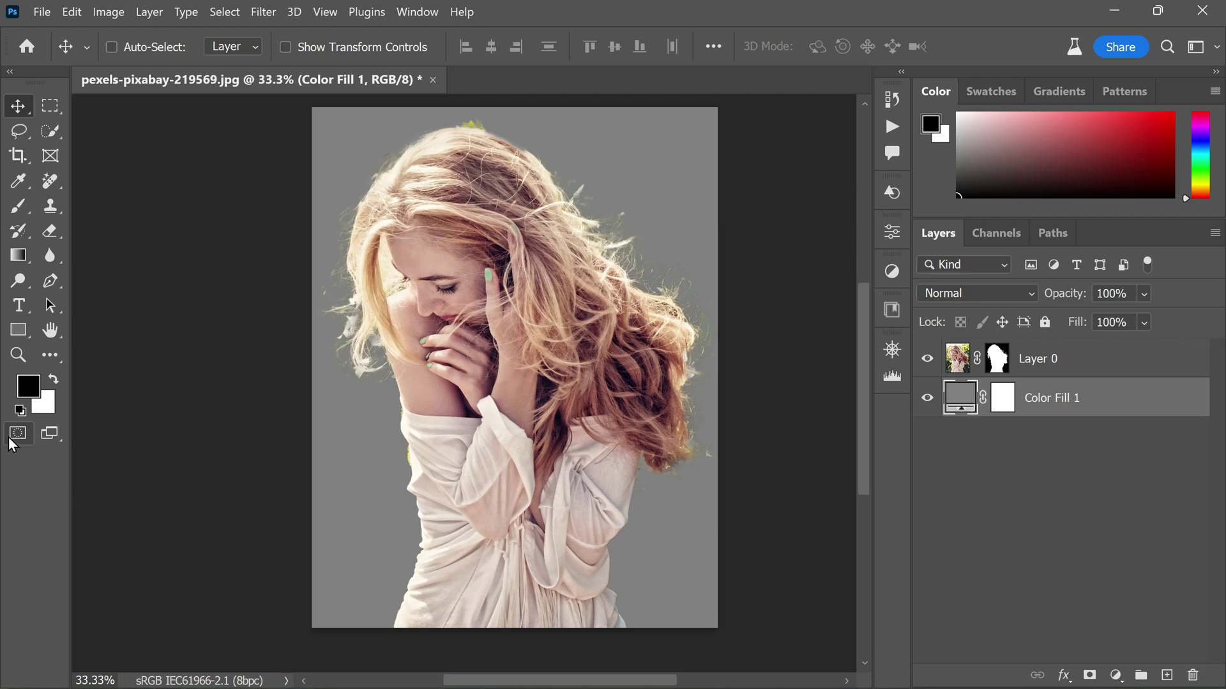
{"action": "left_click", "coordinate": [1035, 370]}
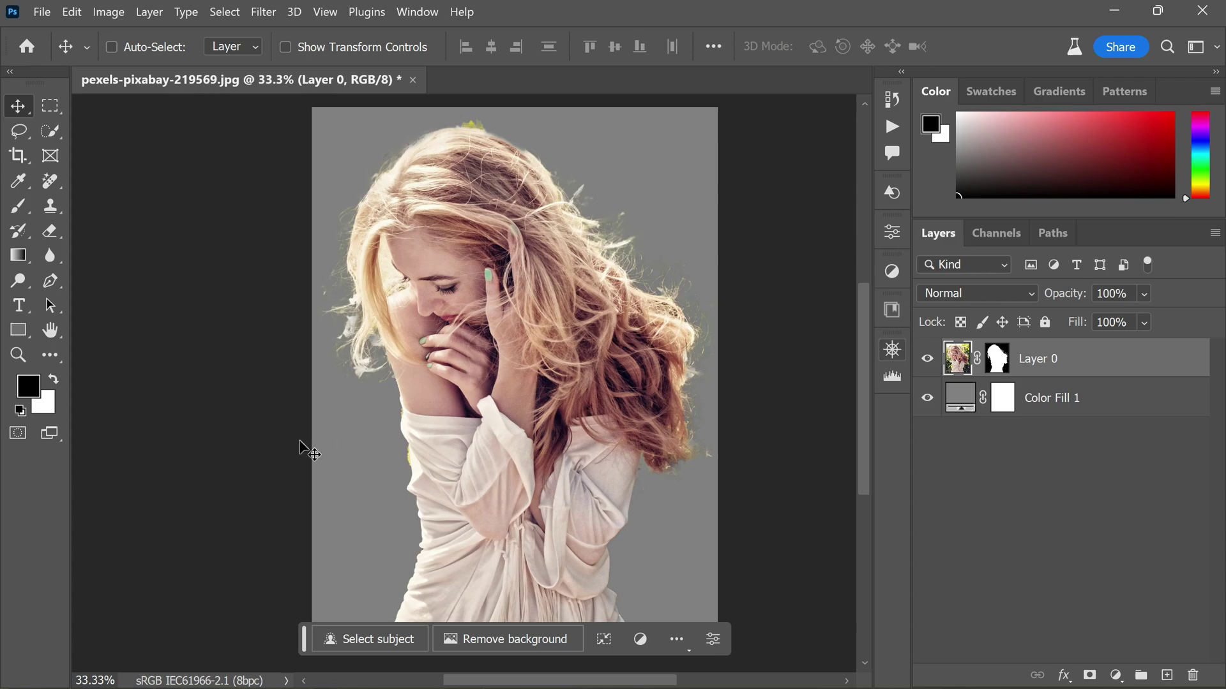
- Enter Quick Mask on Layer 0 with the Brush and enlarge it using ]
{"action": "left_click", "coordinate": [18, 435]}
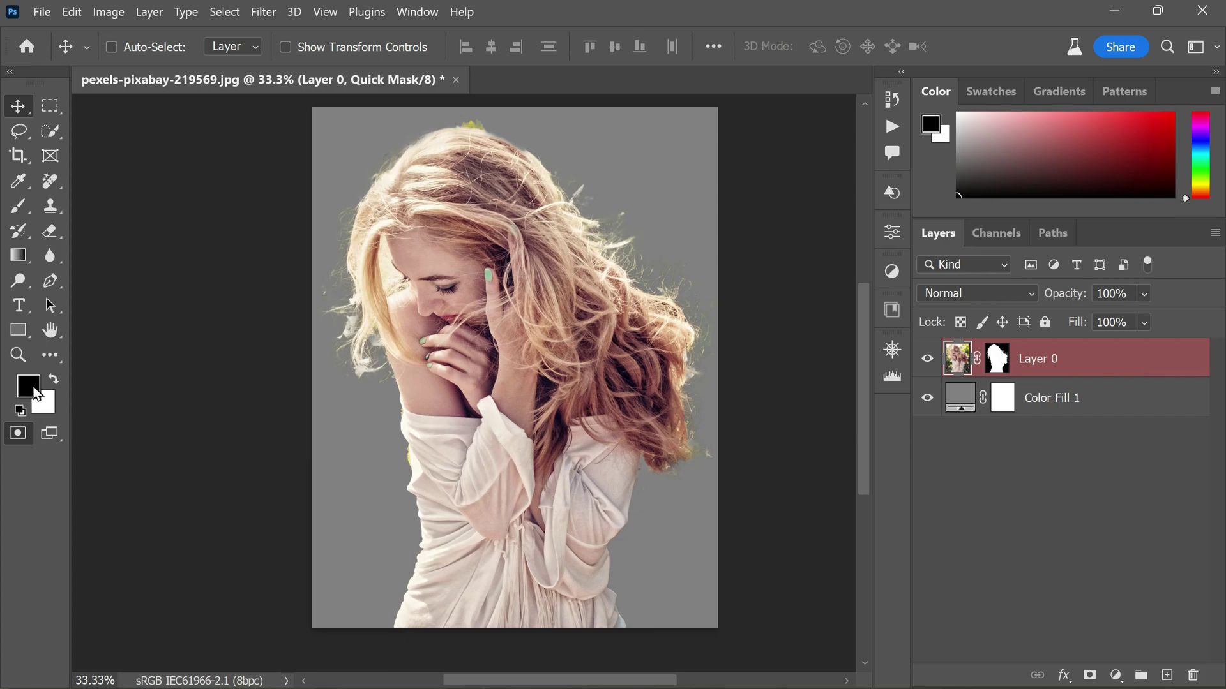
{"action": "scroll", "coordinate": [268, 416], "scroll_direction": "up", "scroll_amount": 2}
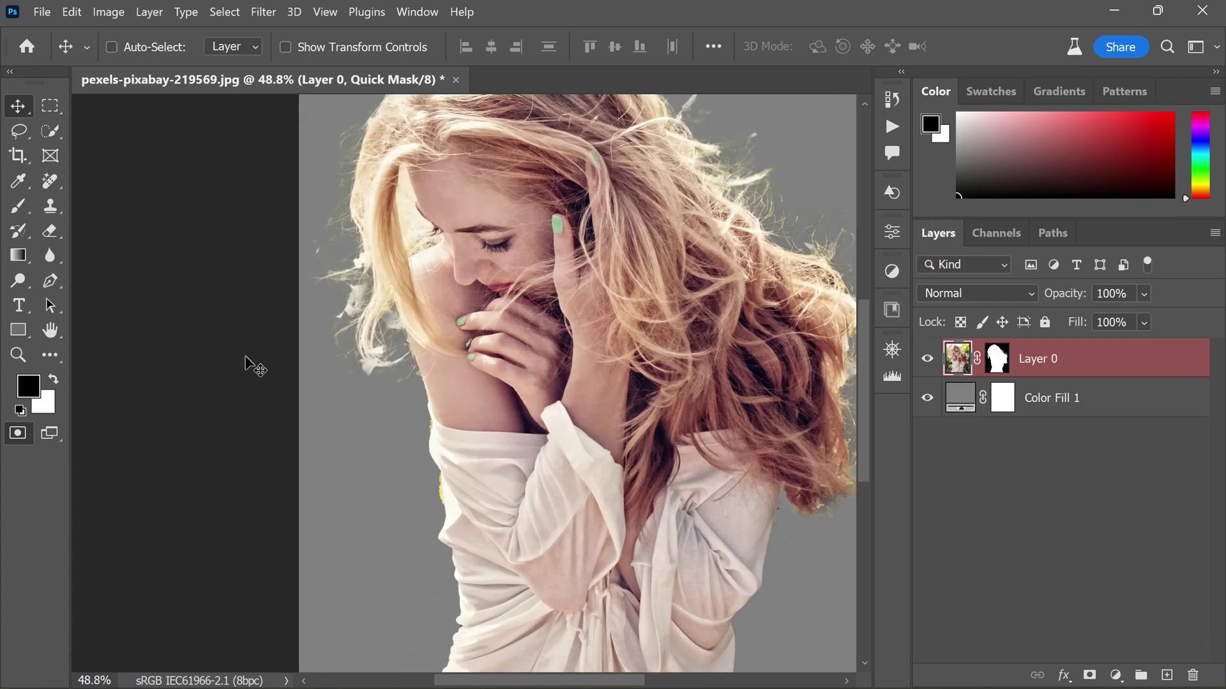
{"action": "left_click", "coordinate": [21, 214]}
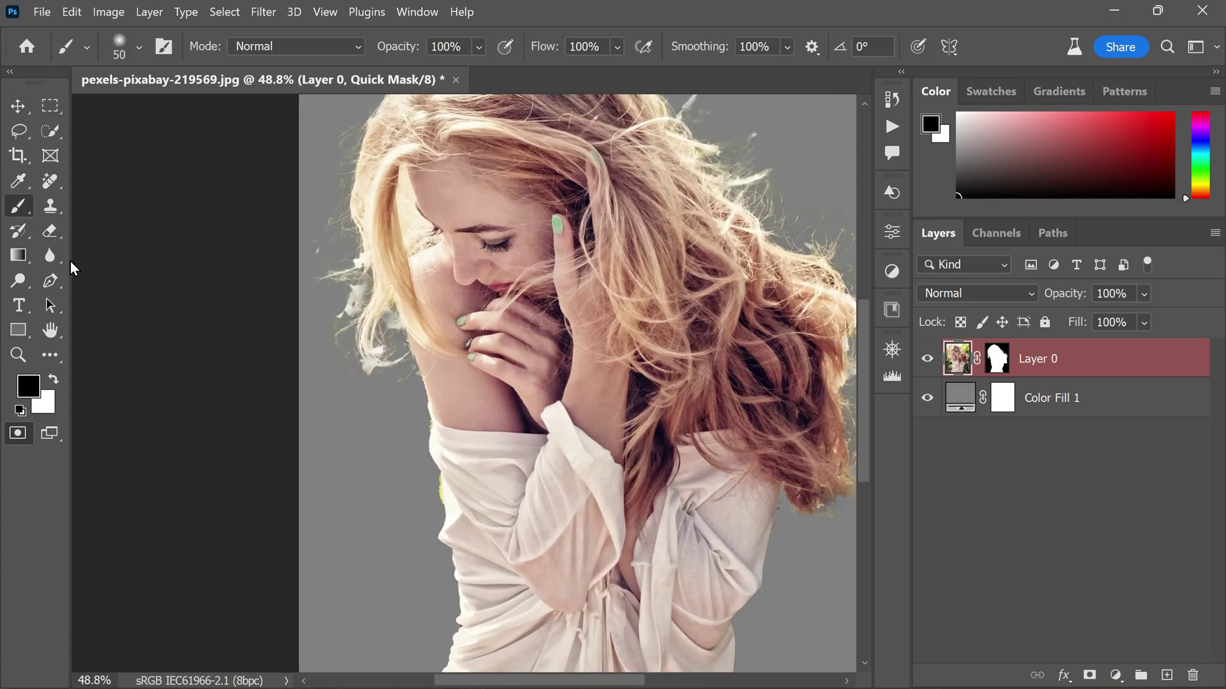
{"action": "mouse_move", "coordinate": [319, 272]}
{"action": "left_mouse_down"}
{"action": "mouse_move", "coordinate": [321, 234]}
{"action": "mouse_move", "coordinate": [332, 286]}
{"action": "left_mouse_up"}
{"action": "key", "text": "bracketright"}
{"action": "key", "text": "bracketright"}
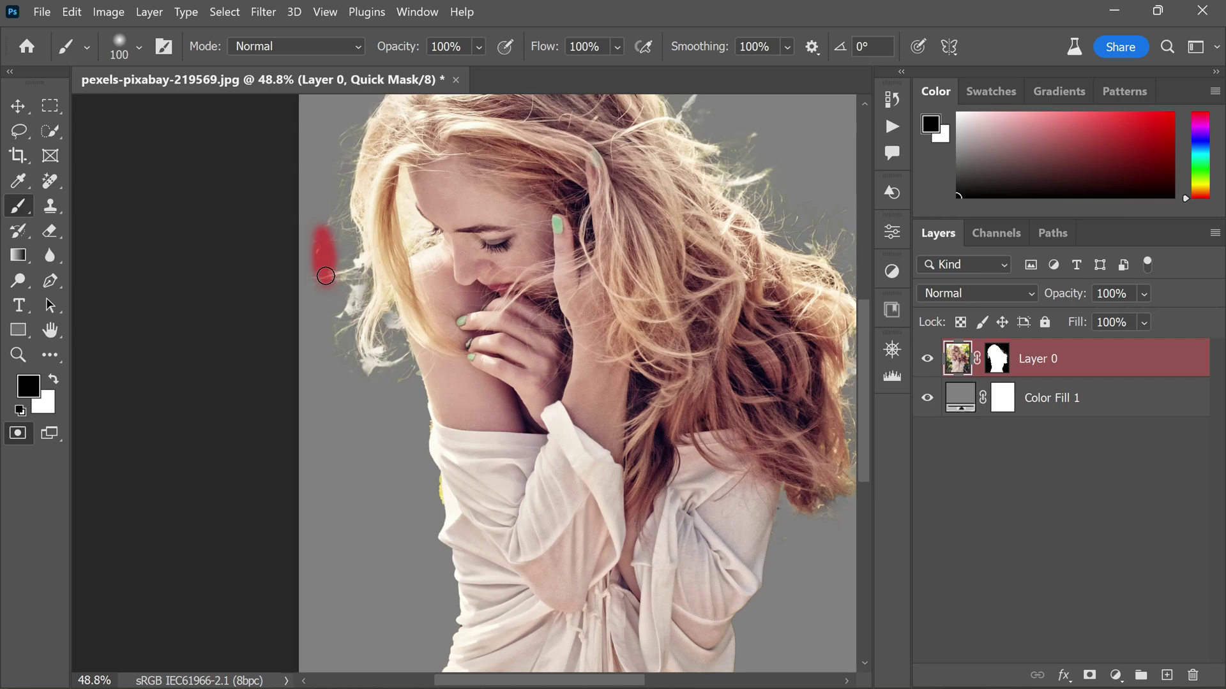
- Paint black quick mask over the stray wisps left of the head and exit to a selection
{"action": "left_click", "coordinate": [54, 380]}
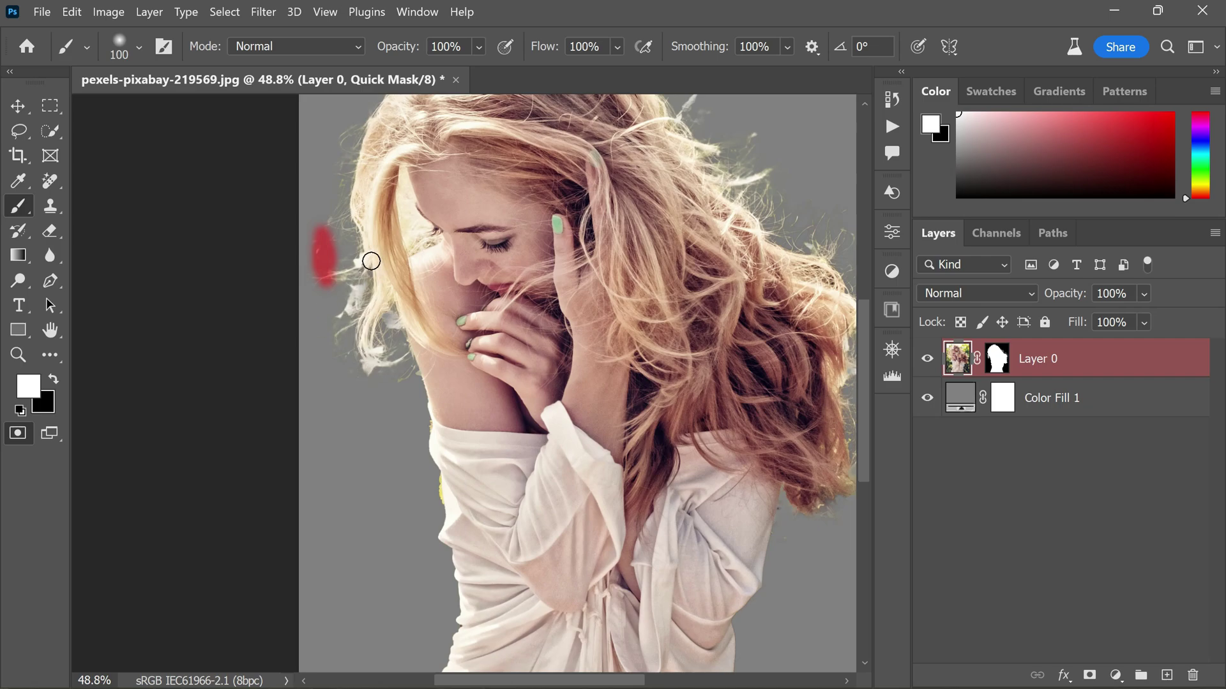
{"action": "left_click", "coordinate": [55, 381]}
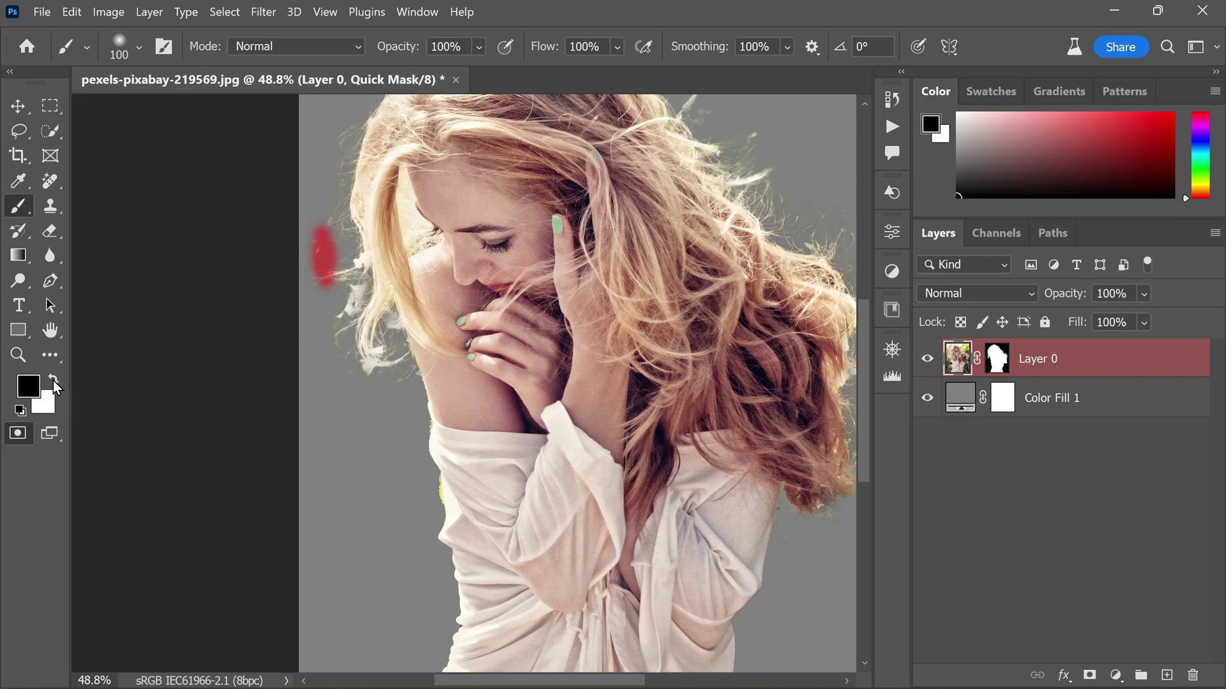
{"action": "left_click_drag", "start_coordinate": [338, 323], "coordinate": [368, 367]}
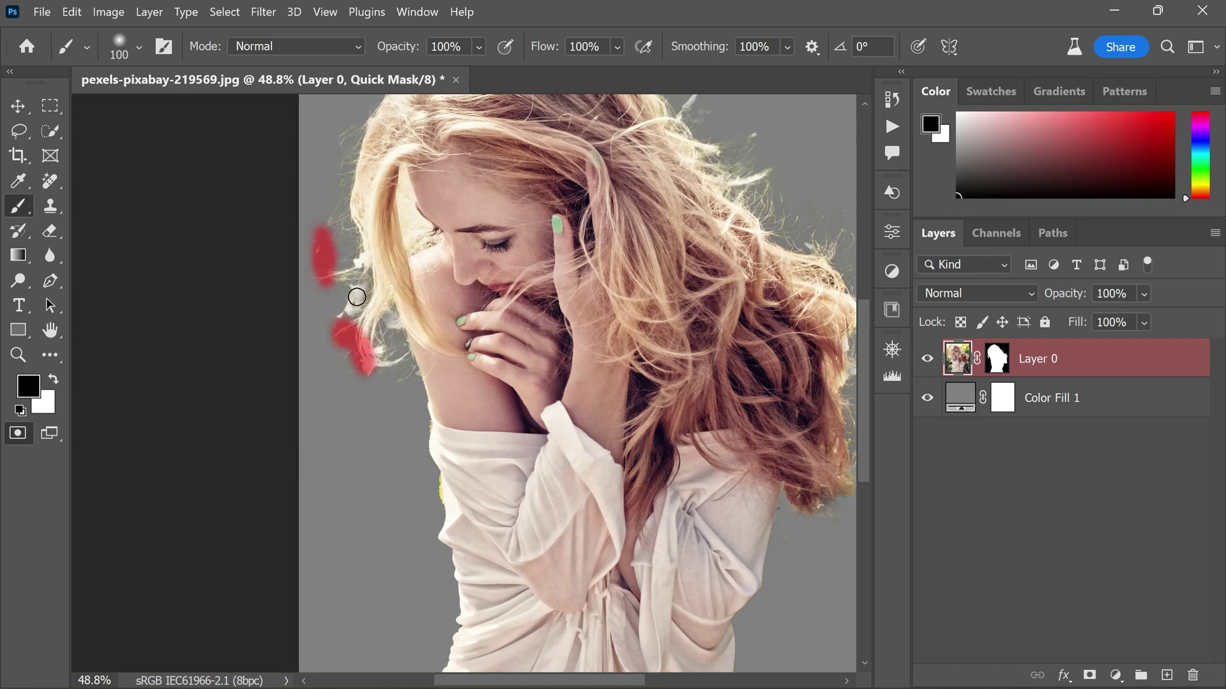
{"action": "mouse_move", "coordinate": [328, 246]}
{"action": "left_mouse_down"}
{"action": "mouse_move", "coordinate": [321, 349]}
{"action": "mouse_move", "coordinate": [349, 226]}
{"action": "mouse_move", "coordinate": [340, 282]}
{"action": "mouse_move", "coordinate": [358, 314]}
{"action": "mouse_move", "coordinate": [374, 291]}
{"action": "mouse_move", "coordinate": [389, 380]}
{"action": "mouse_move", "coordinate": [374, 370]}
{"action": "mouse_move", "coordinate": [396, 332]}
{"action": "mouse_move", "coordinate": [401, 389]}
{"action": "mouse_move", "coordinate": [415, 402]}
{"action": "mouse_move", "coordinate": [374, 363]}
{"action": "mouse_move", "coordinate": [340, 370]}
{"action": "mouse_move", "coordinate": [307, 290]}
{"action": "mouse_move", "coordinate": [345, 204]}
{"action": "mouse_move", "coordinate": [371, 304]}
{"action": "left_mouse_up"}
{"action": "left_click", "coordinate": [24, 436]}
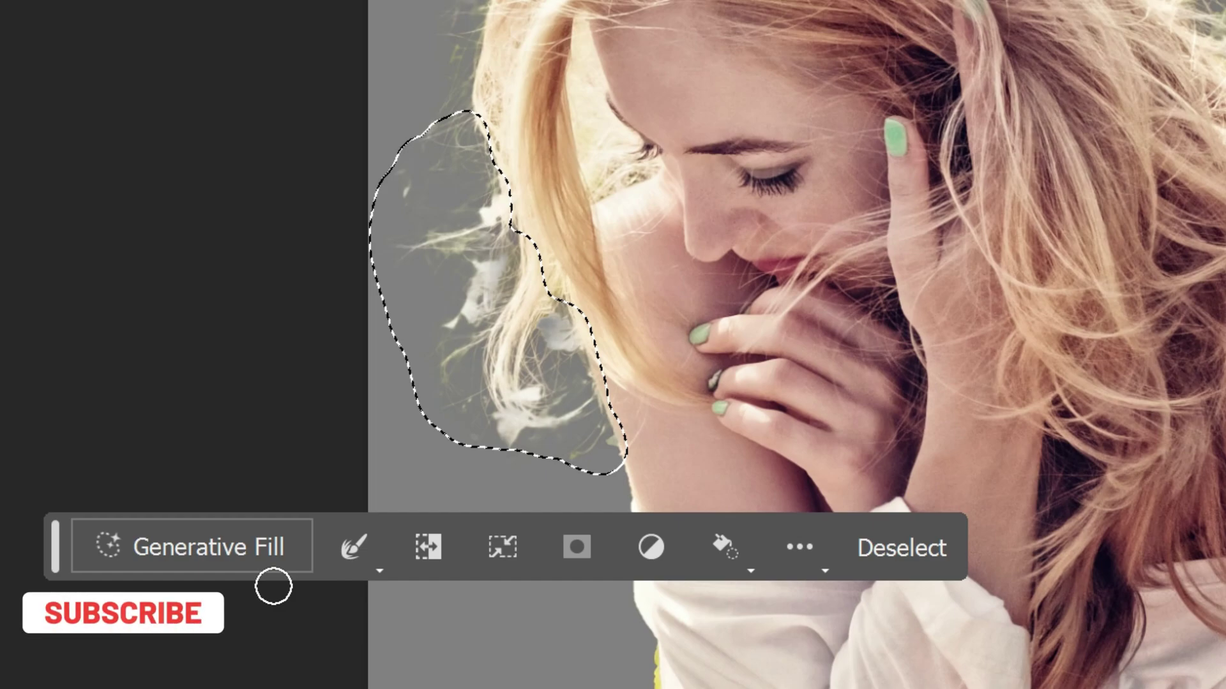
- Run Generative Fill on the selection and compare its three variations, settling on the third
{"action": "left_click", "coordinate": [236, 548]}
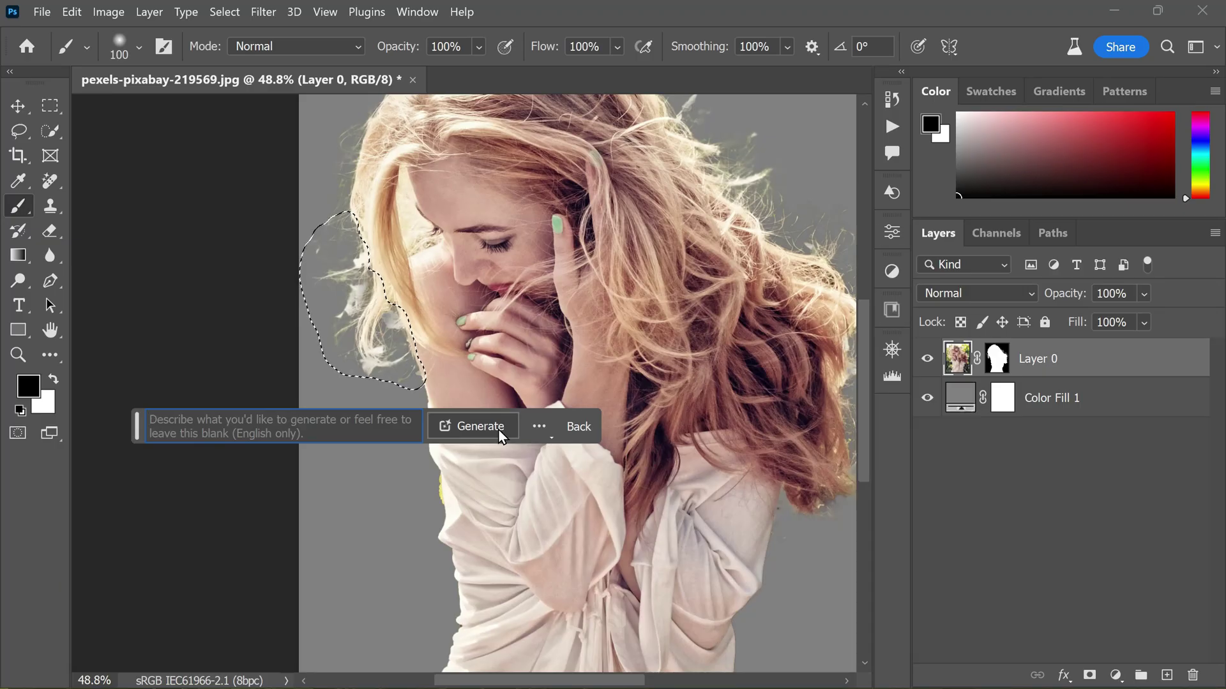
{"action": "left_click", "coordinate": [772, 554]}
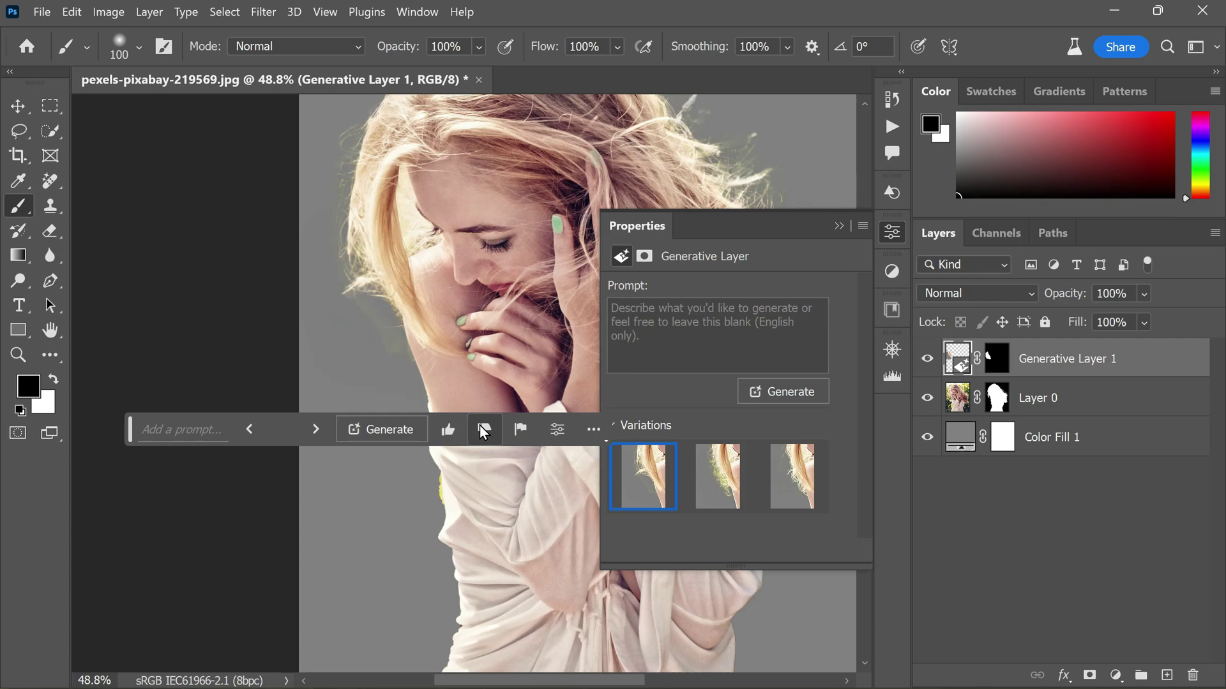
{"action": "left_click", "coordinate": [712, 491]}
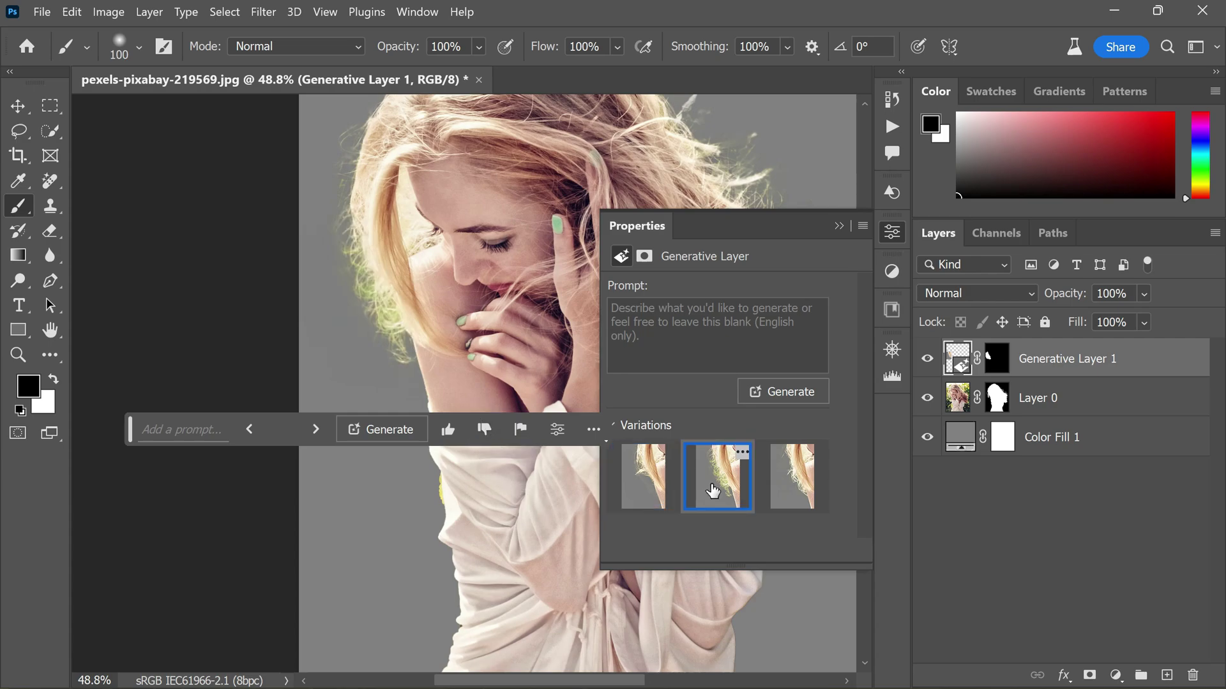
{"action": "left_click", "coordinate": [791, 478]}
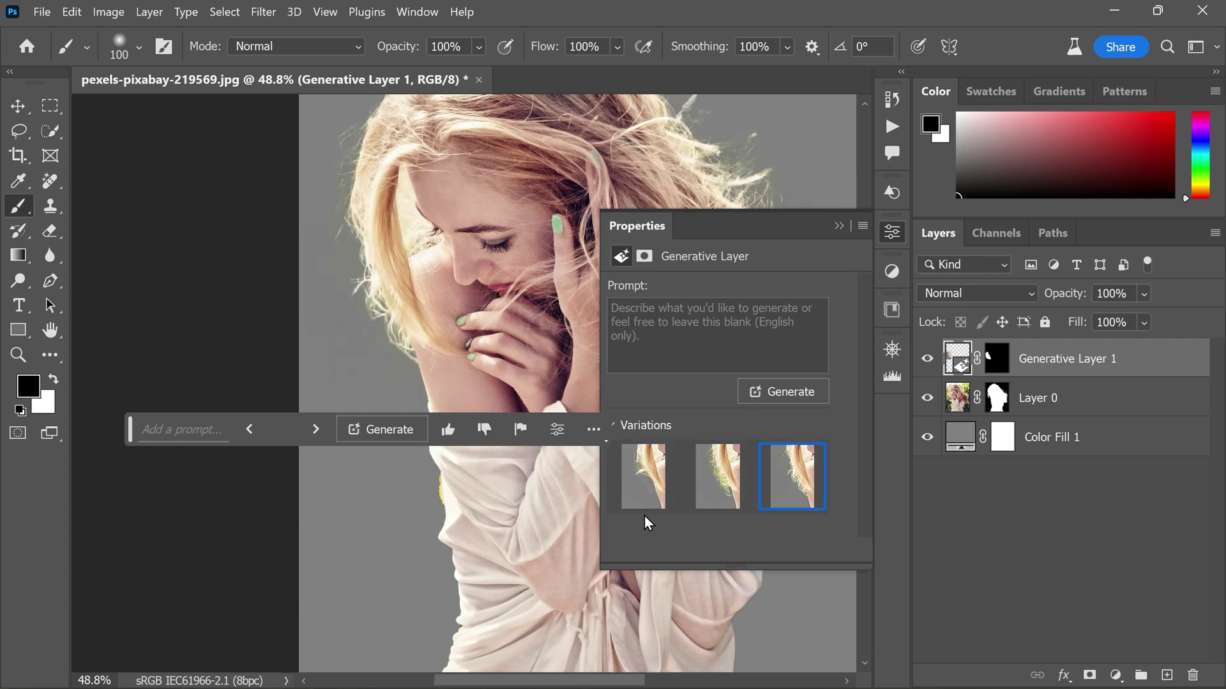
{"action": "left_click", "coordinate": [645, 485]}
{"action": "left_click", "coordinate": [727, 491]}
{"action": "left_click", "coordinate": [791, 491]}
- Compare with Generative Layer 1 hidden and shown, then delete the layer
{"action": "left_click", "coordinate": [838, 226]}
{"action": "left_click_drag", "start_coordinate": [129, 438], "coordinate": [163, 589]}
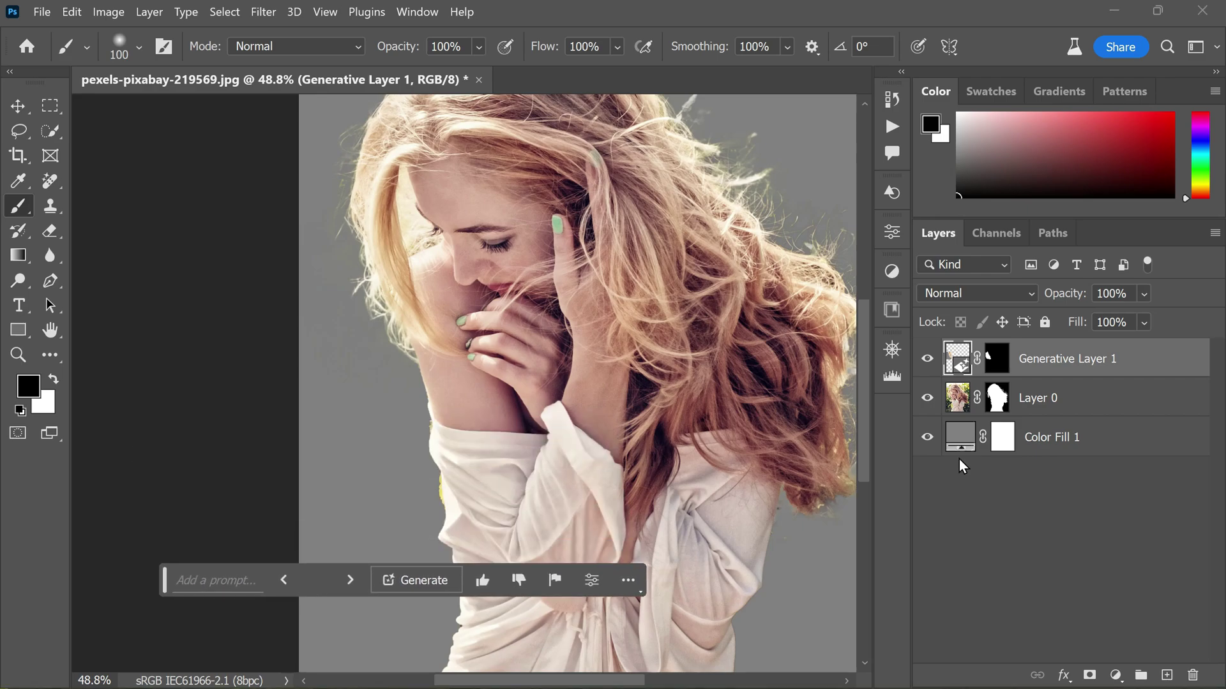
{"action": "left_click", "coordinate": [925, 361]}
{"action": "left_click", "coordinate": [924, 361]}
{"action": "left_click", "coordinate": [925, 361]}
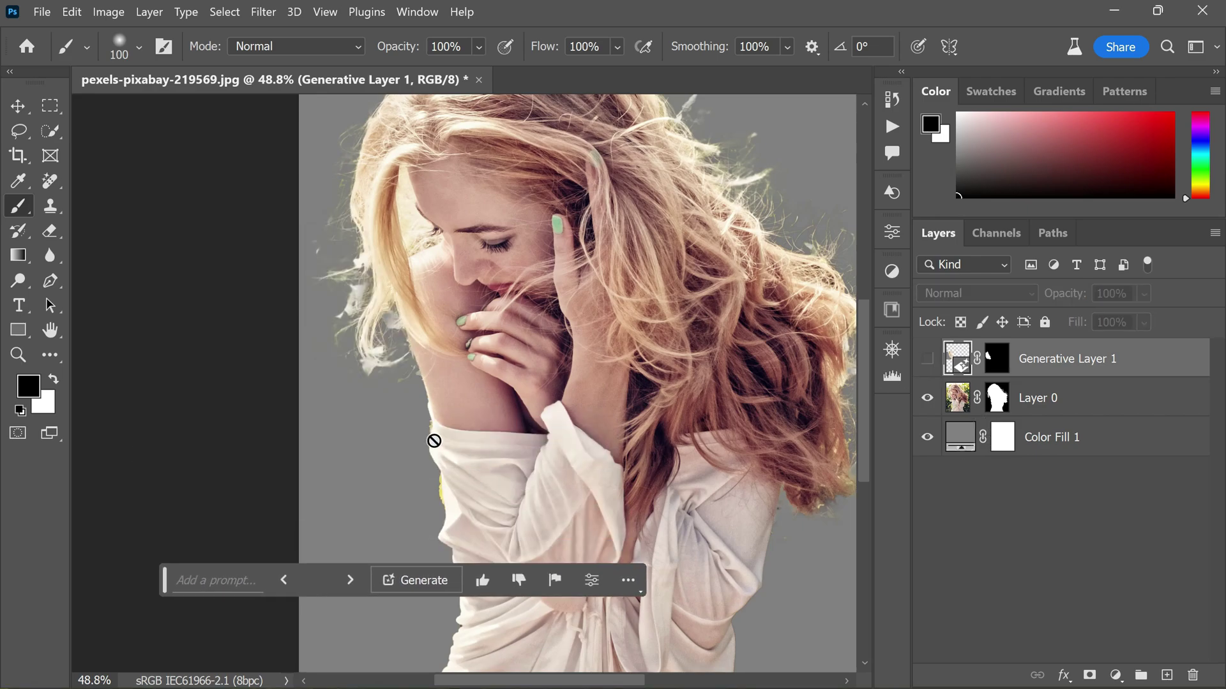
{"action": "left_click", "coordinate": [927, 363]}
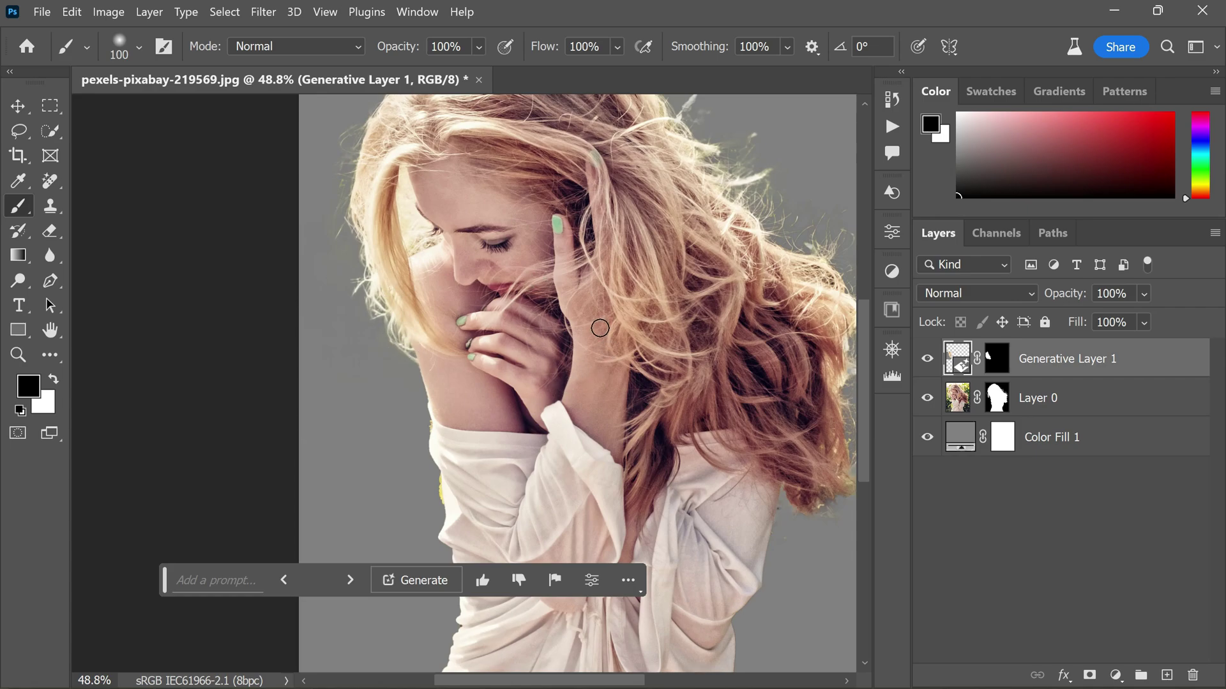
{"action": "left_click_drag", "start_coordinate": [1129, 372], "coordinate": [1192, 675]}
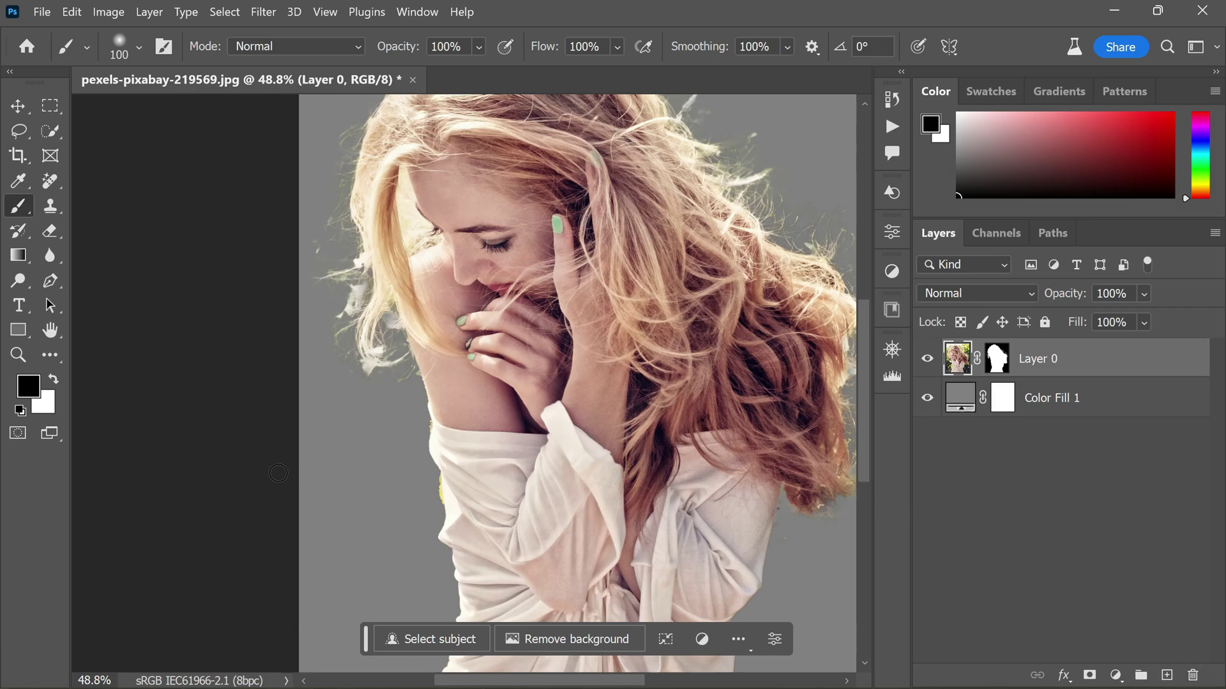
- Enter Quick Mask, set the foreground to light grey b3b3b3 sampled from the photo, and take the Brush
{"action": "left_click", "coordinate": [16, 435]}
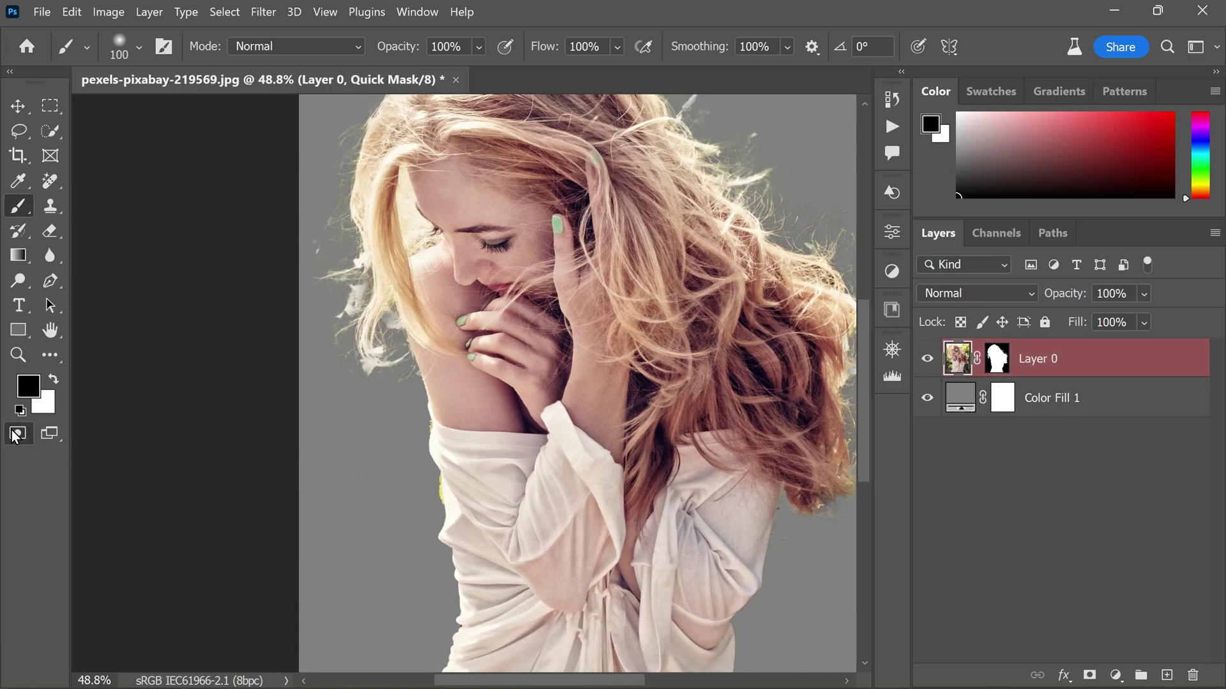
{"action": "left_click", "coordinate": [30, 385]}
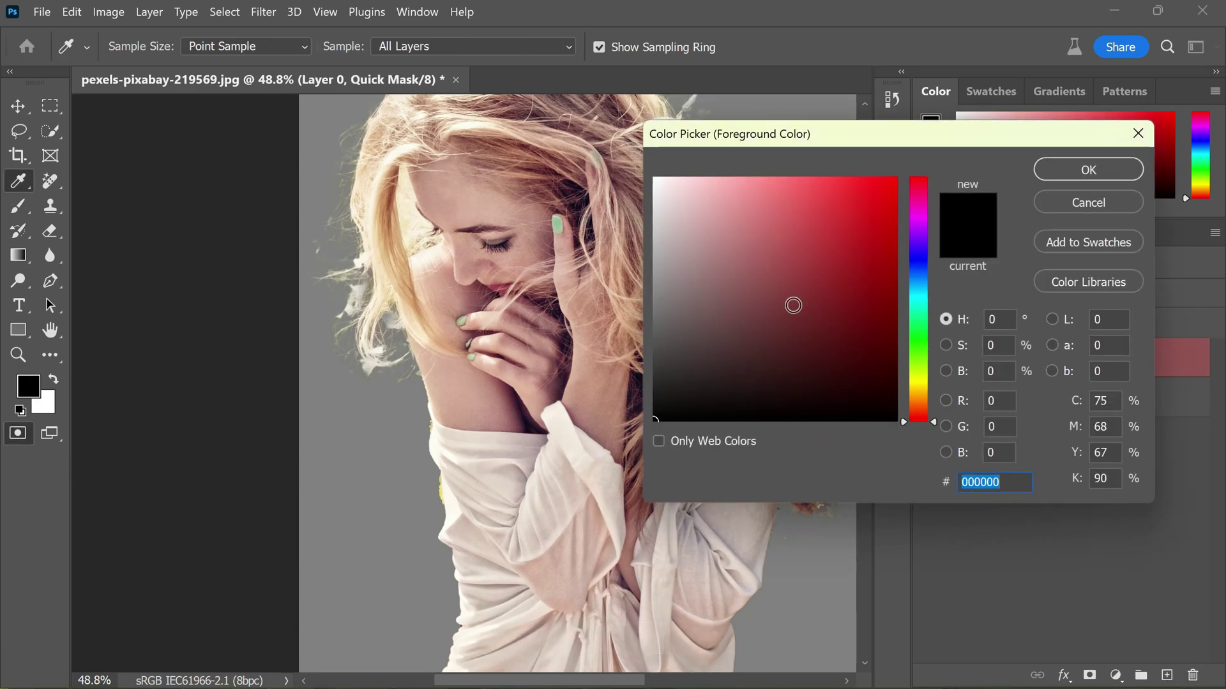
{"action": "left_click_drag", "start_coordinate": [629, 256], "coordinate": [589, 252]}
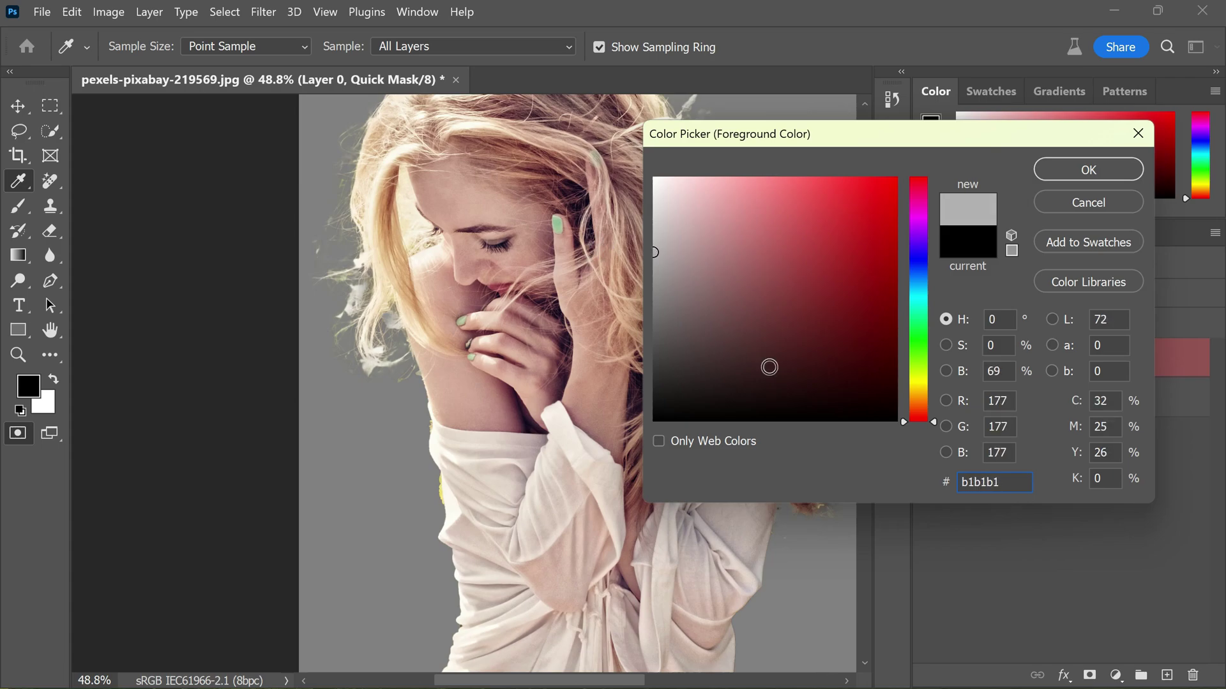
{"action": "left_click_drag", "start_coordinate": [692, 274], "coordinate": [643, 249]}
{"action": "left_click", "coordinate": [1065, 170]}
{"action": "key", "text": "b"}
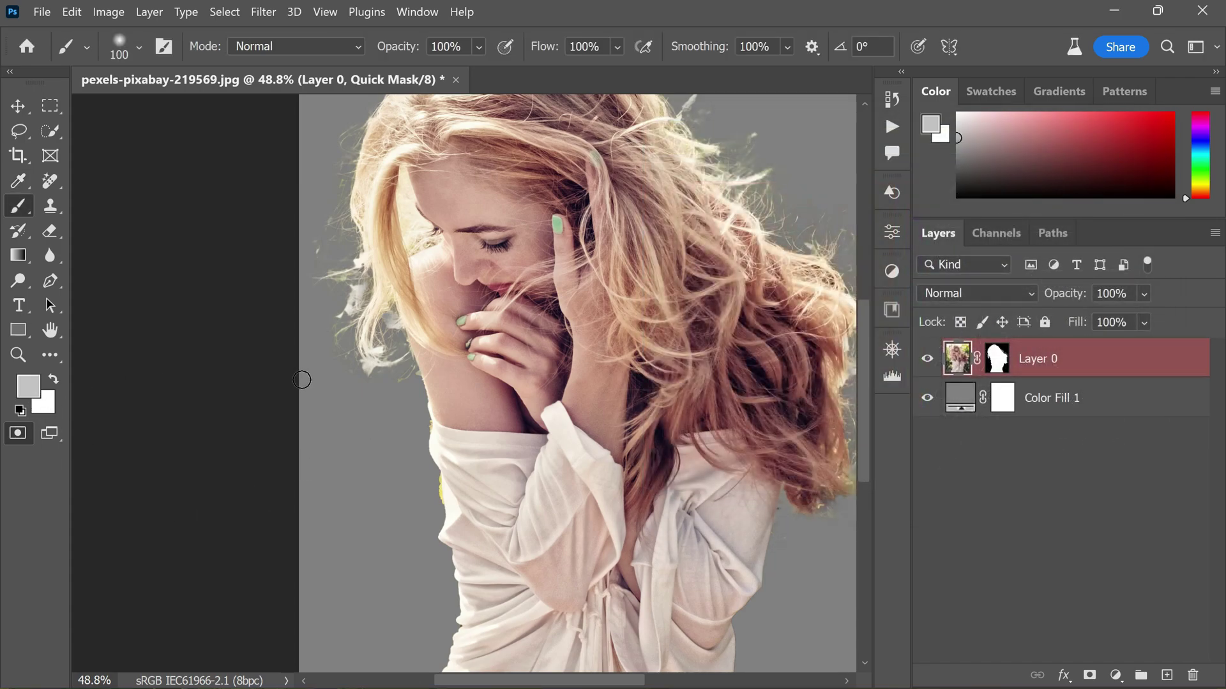
{"action": "scroll", "coordinate": [298, 414], "scroll_direction": "up", "scroll_amount": 1}
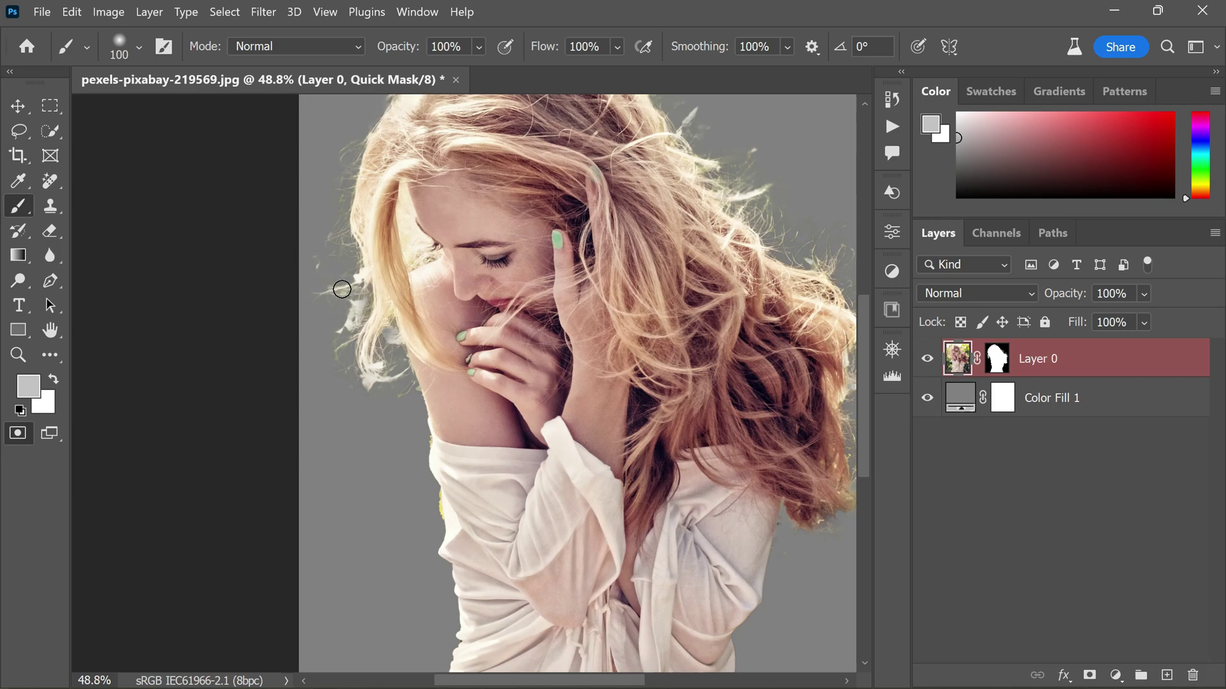
- Raise the brush to 300, paint Quick Mask along the left hair edge, and exit to a selection
{"action": "key", "text": "bracketright"}
{"action": "key", "text": "bracketright"}
{"action": "key", "text": "bracketright"}
{"action": "key", "text": "bracketright"}
{"action": "key", "text": "bracketright"}
{"action": "key", "text": "bracketright"}
{"action": "mouse_move", "coordinate": [317, 247]}
{"action": "left_mouse_down"}
{"action": "mouse_move", "coordinate": [357, 390]}
{"action": "mouse_move", "coordinate": [328, 362]}
{"action": "mouse_move", "coordinate": [359, 323]}
{"action": "mouse_move", "coordinate": [396, 399]}
{"action": "mouse_move", "coordinate": [373, 361]}
{"action": "mouse_move", "coordinate": [323, 170]}
{"action": "left_mouse_up"}
{"action": "scroll", "coordinate": [329, 268], "scroll_direction": "up", "scroll_amount": 2}
{"action": "mouse_move", "coordinate": [328, 268]}
{"action": "left_mouse_down"}
{"action": "mouse_move", "coordinate": [353, 185]}
{"action": "mouse_move", "coordinate": [386, 139]}
{"action": "mouse_move", "coordinate": [331, 231]}
{"action": "mouse_move", "coordinate": [314, 377]}
{"action": "left_mouse_up"}
{"action": "scroll", "coordinate": [327, 309], "scroll_direction": "down", "scroll_amount": 1}
{"action": "left_click_drag", "start_coordinate": [327, 308], "coordinate": [373, 462]}
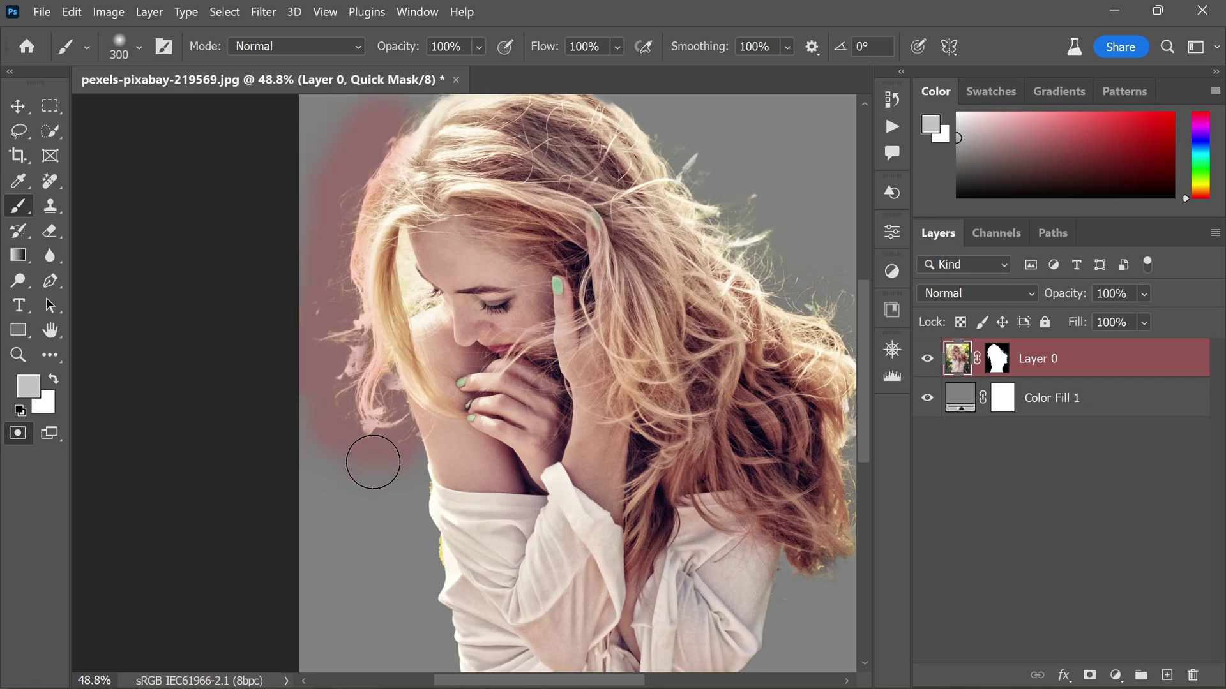
{"action": "left_click", "coordinate": [14, 436]}
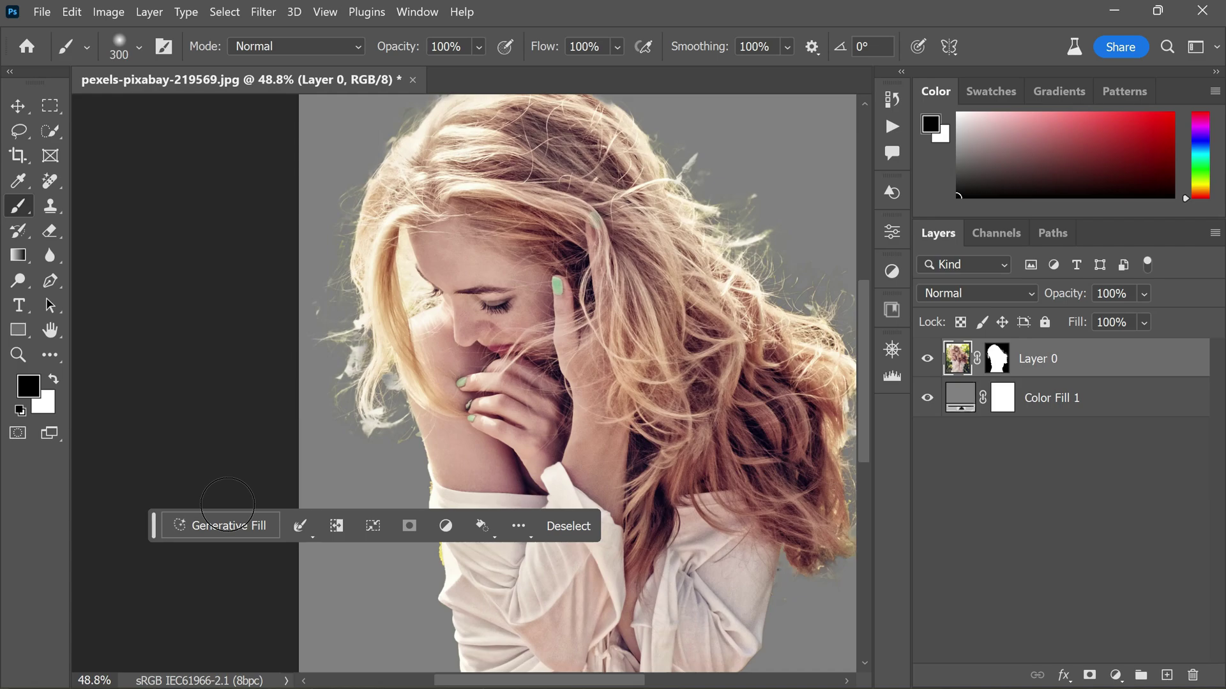
- Generate a fill with an empty prompt on the band and choose the second variation
{"action": "left_click", "coordinate": [244, 527]}
{"action": "left_click", "coordinate": [507, 531]}
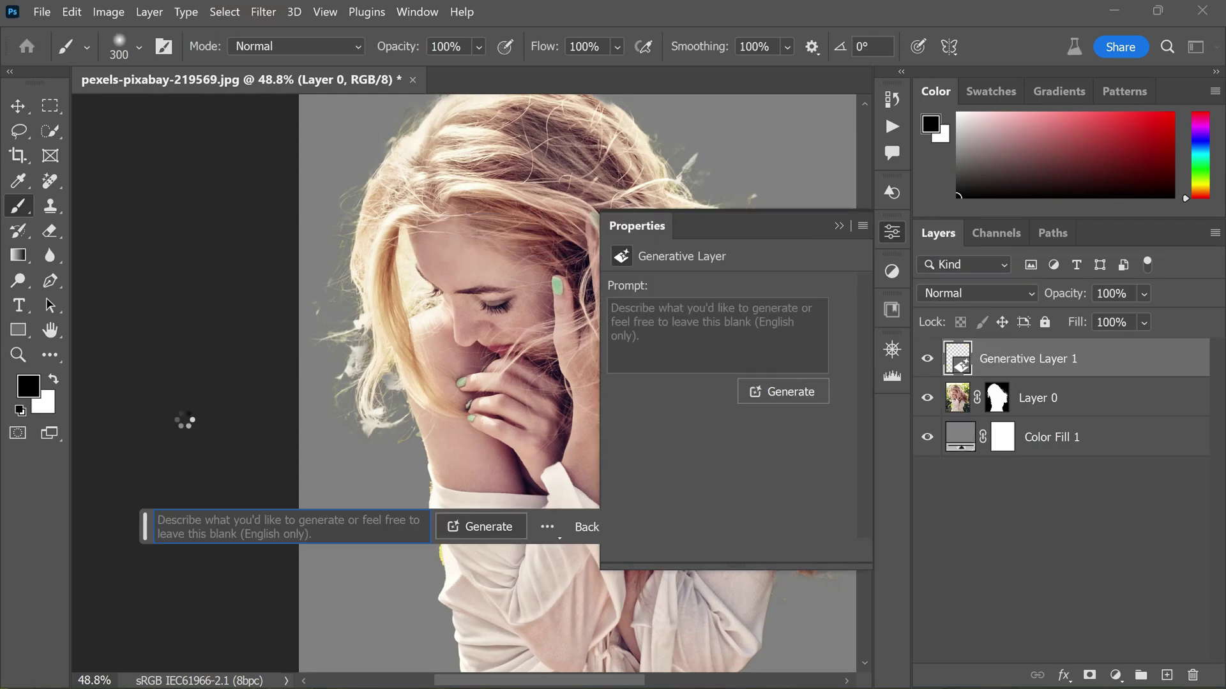
{"action": "left_click", "coordinate": [715, 488]}
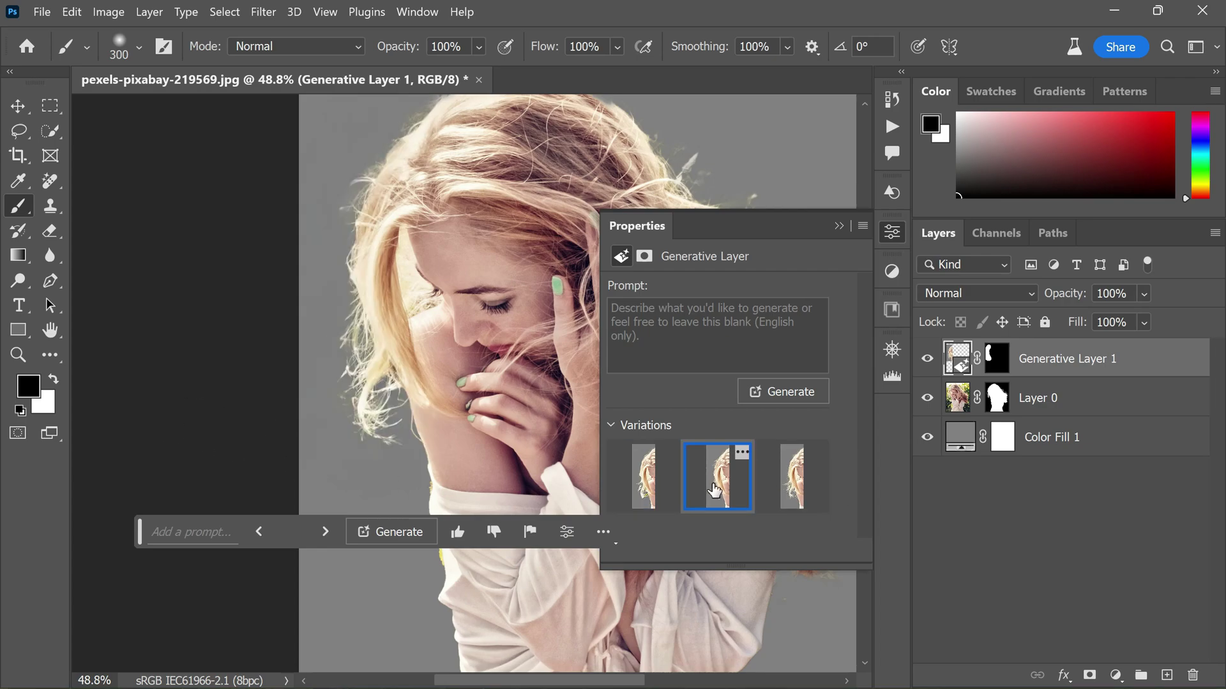
{"action": "left_click", "coordinate": [788, 488]}
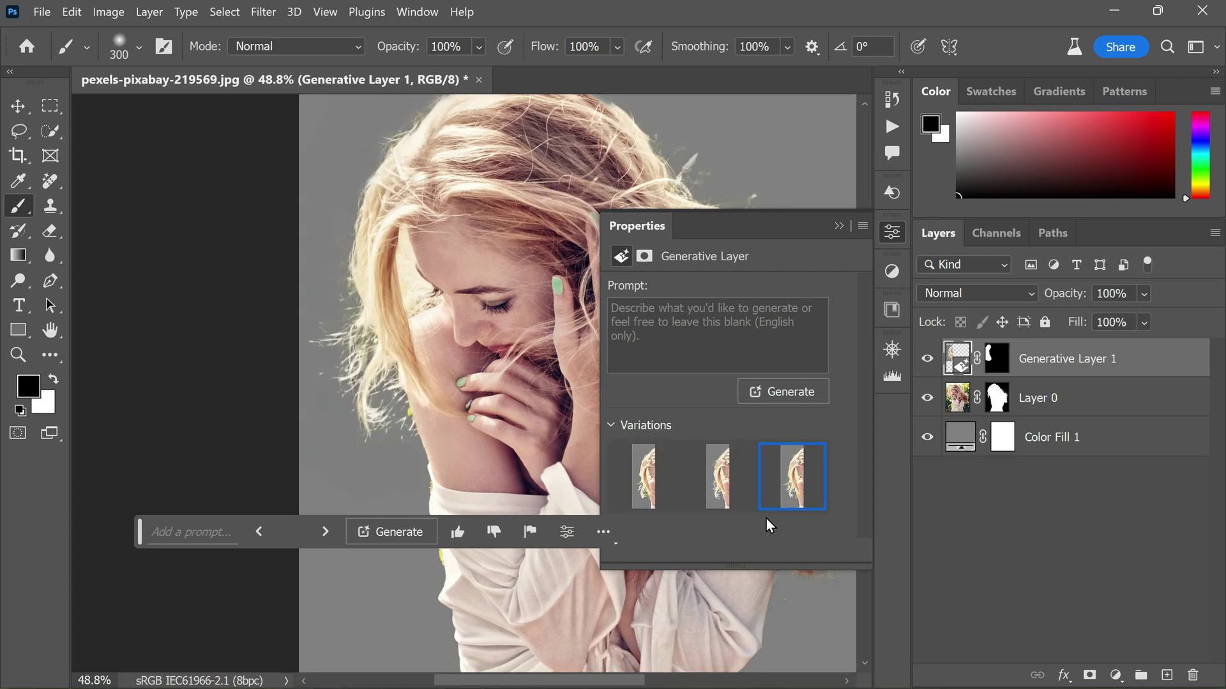
{"action": "scroll", "coordinate": [461, 383], "scroll_direction": "down", "scroll_amount": 3}
{"action": "scroll", "coordinate": [461, 383], "scroll_direction": "up", "scroll_amount": 3}
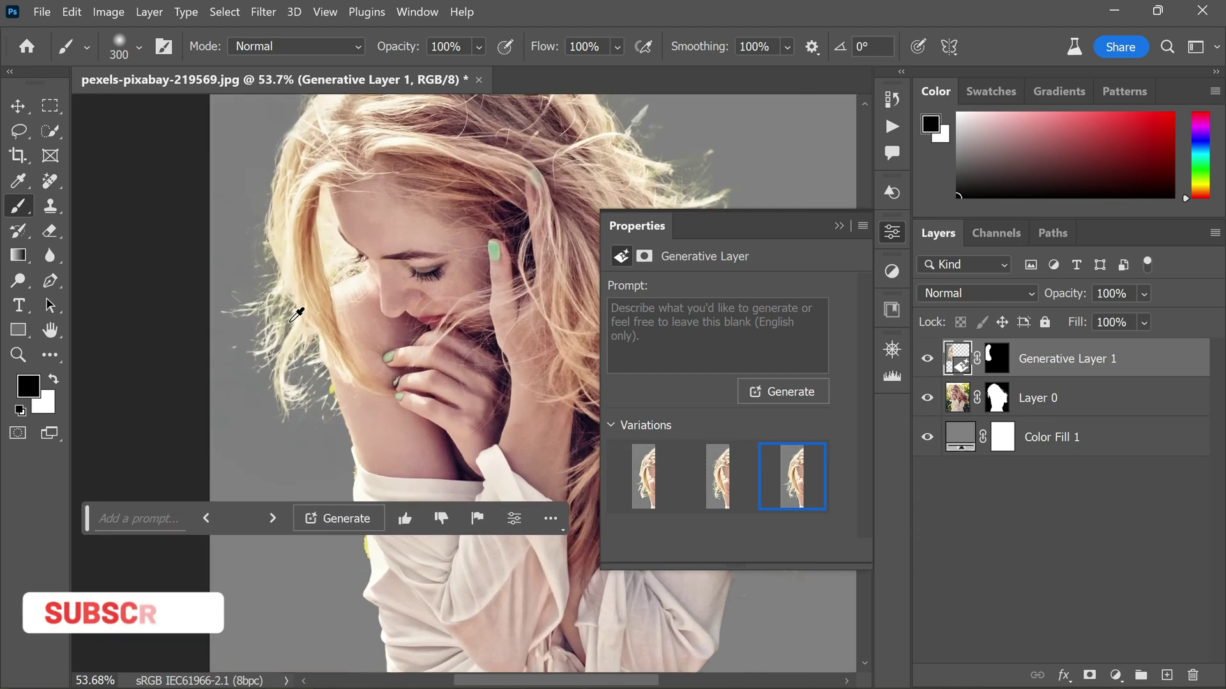
{"action": "left_click", "coordinate": [719, 487]}
{"action": "left_click", "coordinate": [788, 485]}
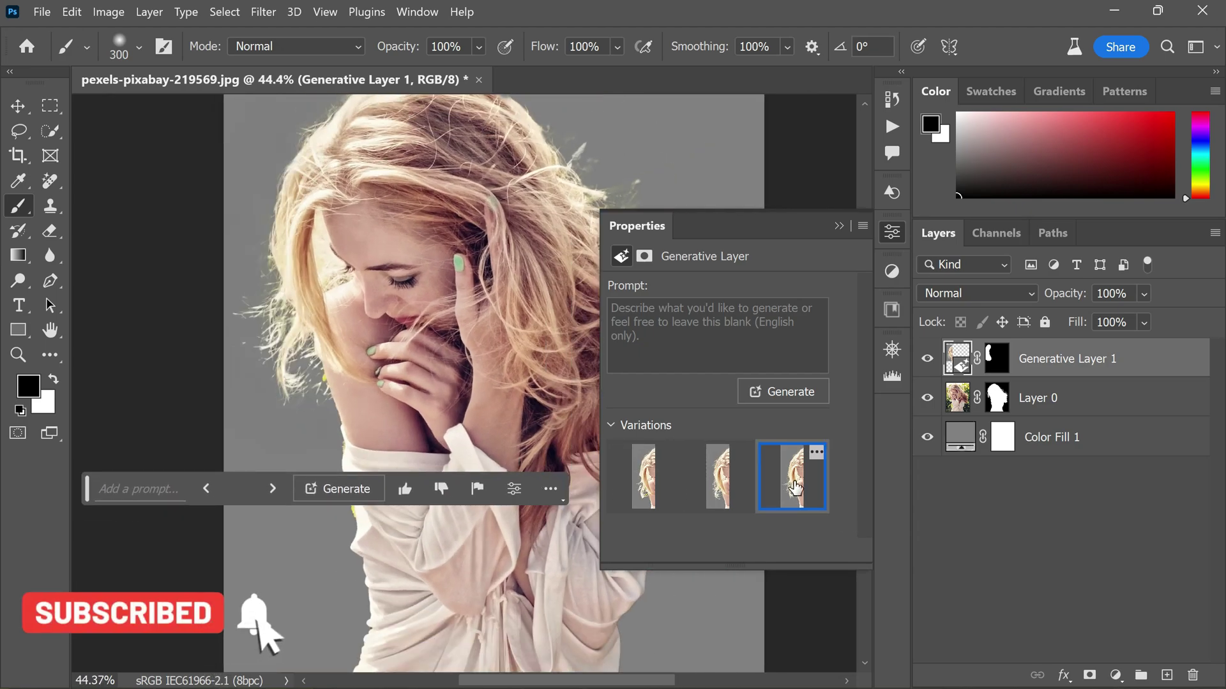
{"action": "left_click", "coordinate": [743, 488]}
{"action": "left_click", "coordinate": [791, 488]}
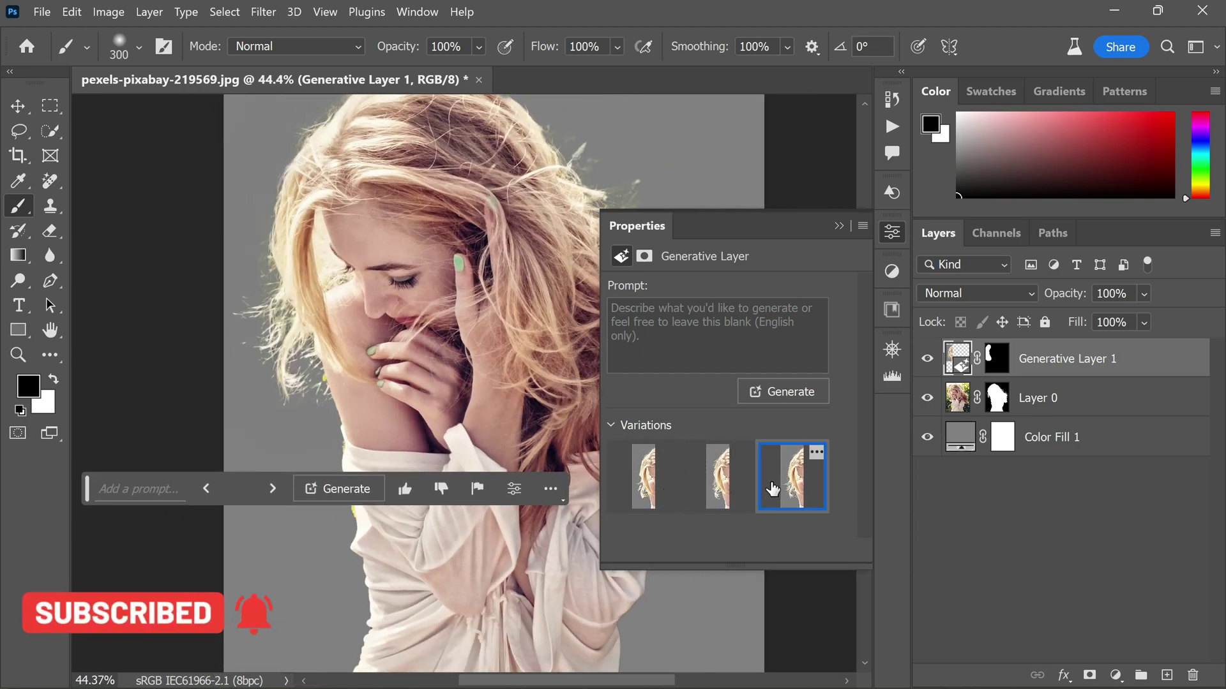
{"action": "left_click", "coordinate": [736, 487]}
- Collapse the Properties panel and switch back into Quick Mask mode
{"action": "left_click", "coordinate": [838, 227]}
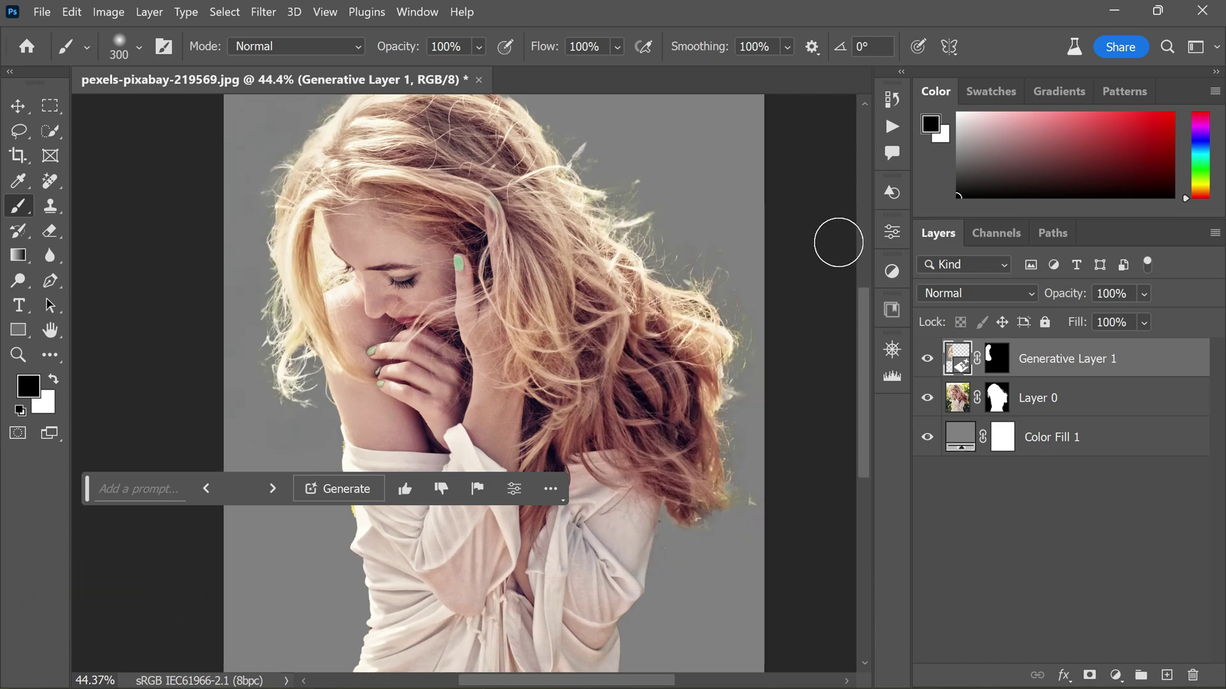
{"action": "scroll", "coordinate": [392, 391], "scroll_direction": "up", "scroll_amount": 2}
{"action": "scroll", "coordinate": [323, 347], "scroll_direction": "down", "scroll_amount": 2}
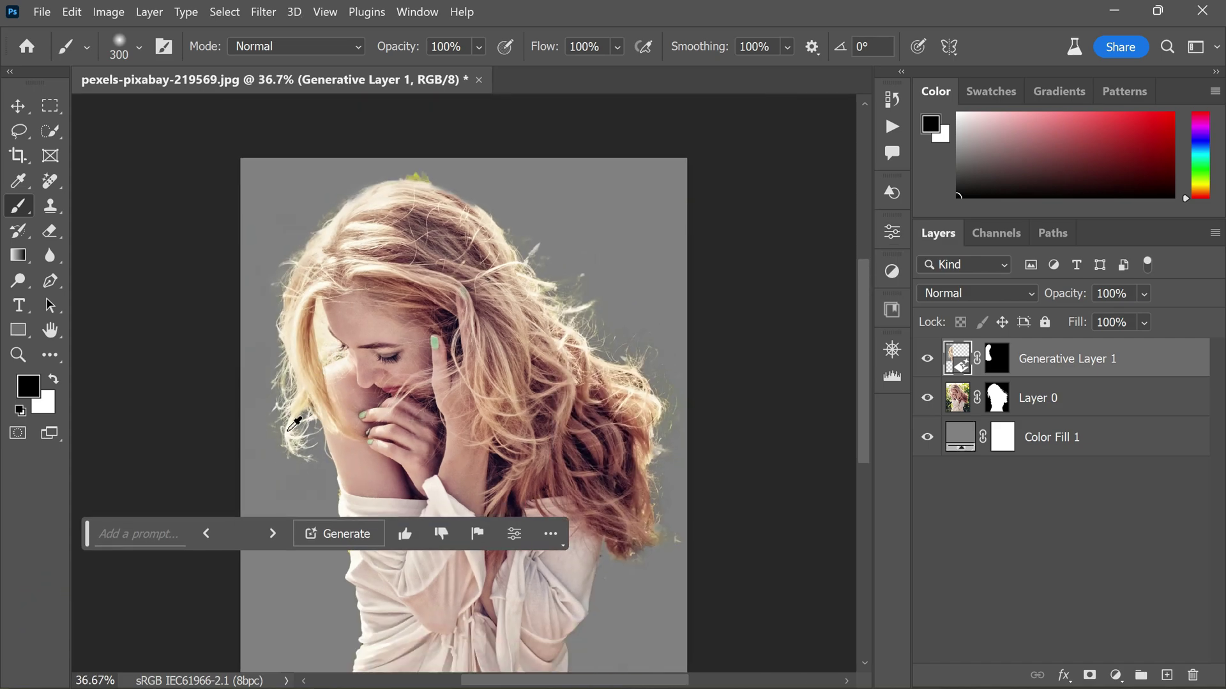
{"action": "scroll", "coordinate": [295, 416], "scroll_direction": "up", "scroll_amount": 1}
{"action": "left_click", "coordinate": [18, 433]}
- Paint Quick Mask over the left edge and top of the hair, exit to a selection, and Generate
{"action": "mouse_move", "coordinate": [276, 269]}
{"action": "left_mouse_down"}
{"action": "mouse_move", "coordinate": [344, 160]}
{"action": "mouse_move", "coordinate": [429, 134]}
{"action": "mouse_move", "coordinate": [470, 143]}
{"action": "mouse_move", "coordinate": [547, 198]}
{"action": "mouse_move", "coordinate": [596, 282]}
{"action": "mouse_move", "coordinate": [634, 299]}
{"action": "mouse_move", "coordinate": [620, 272]}
{"action": "mouse_move", "coordinate": [601, 295]}
{"action": "mouse_move", "coordinate": [684, 317]}
{"action": "mouse_move", "coordinate": [705, 441]}
{"action": "left_mouse_up"}
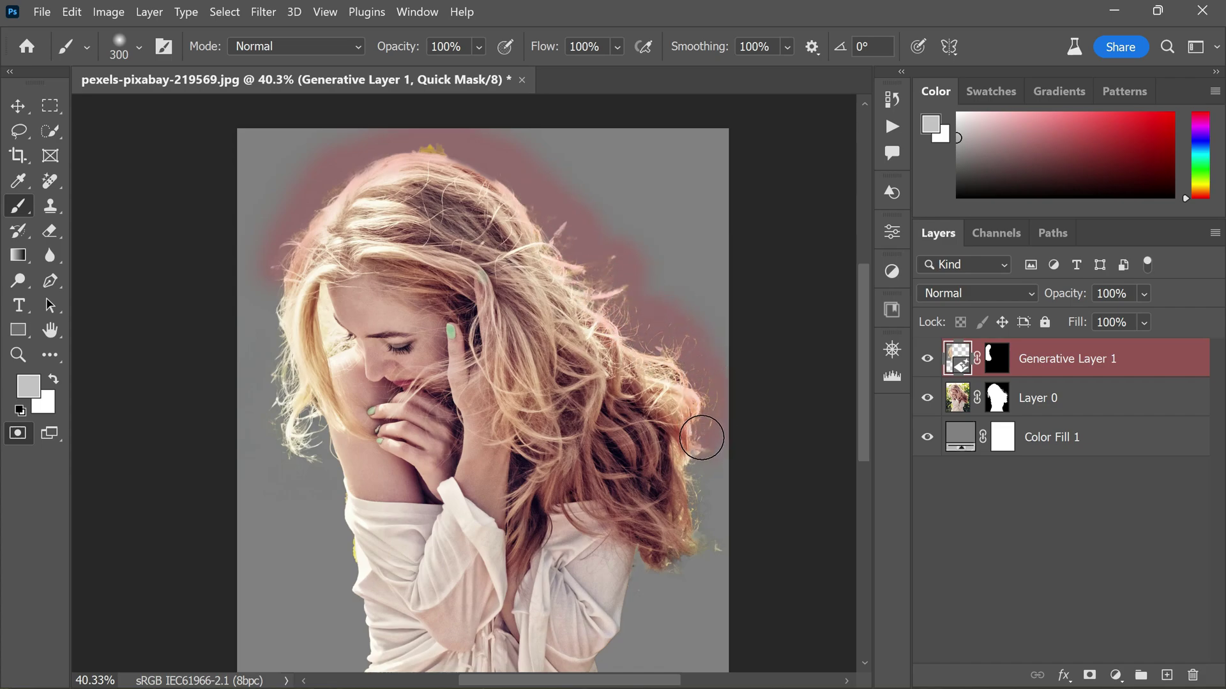
{"action": "left_click", "coordinate": [17, 434]}
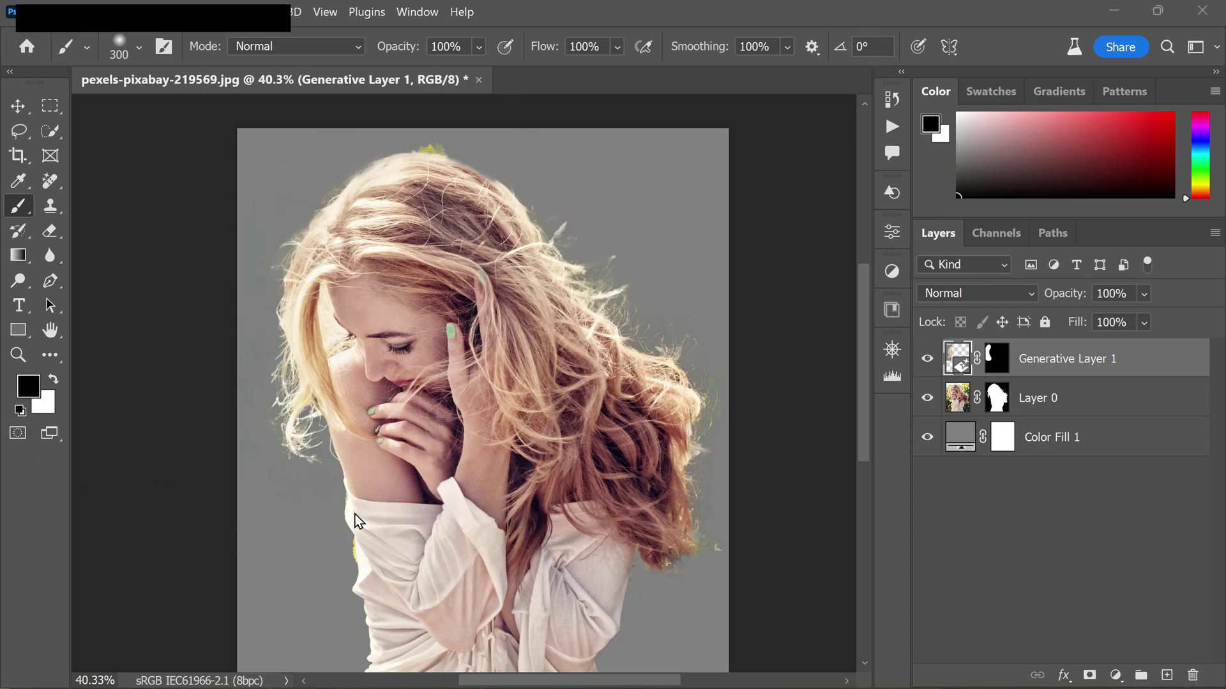
{"action": "left_click", "coordinate": [599, 516]}
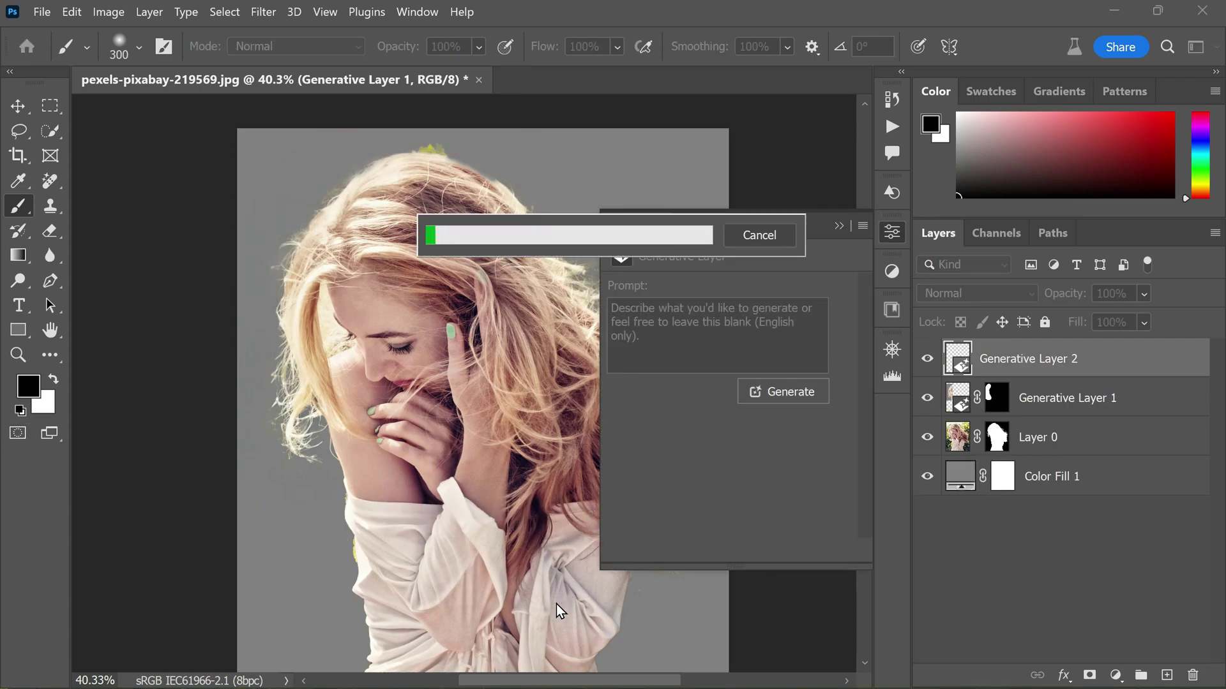
- Browse Generative Layer 2's variations, keep the first, collapse Properties, and move the prompt bar aside
{"action": "scroll", "coordinate": [557, 603], "scroll_direction": "right", "scroll_amount": 2}
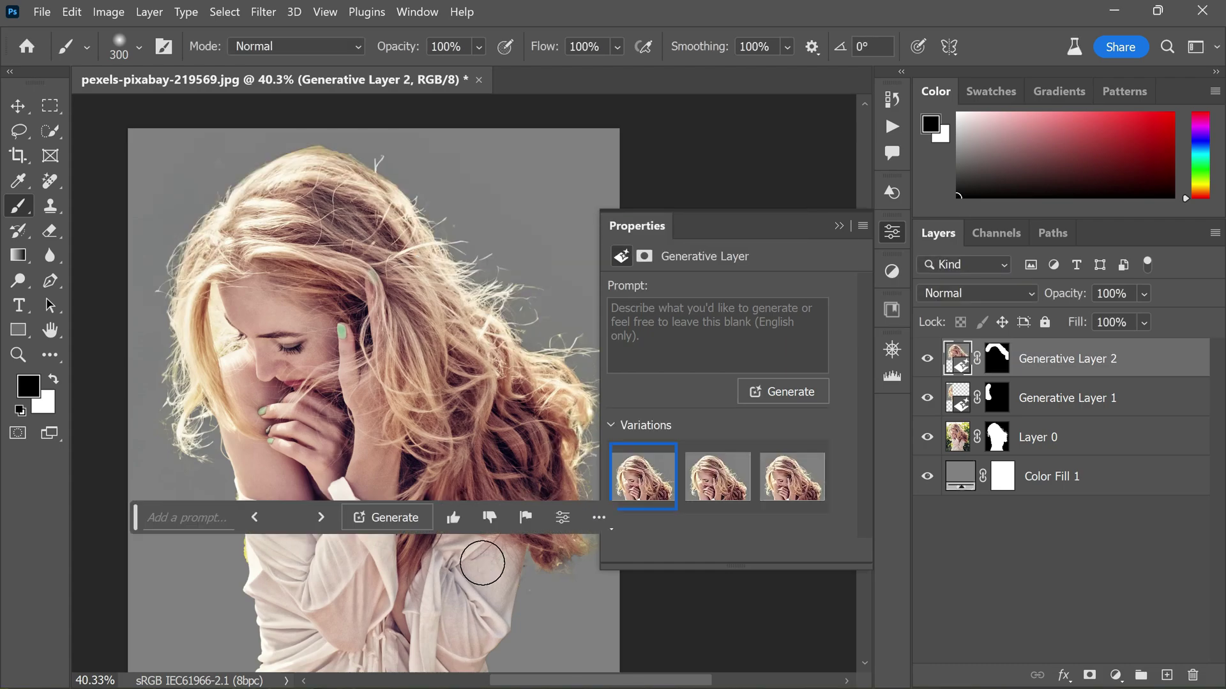
{"action": "scroll", "coordinate": [438, 273], "scroll_direction": "down", "scroll_amount": 1}
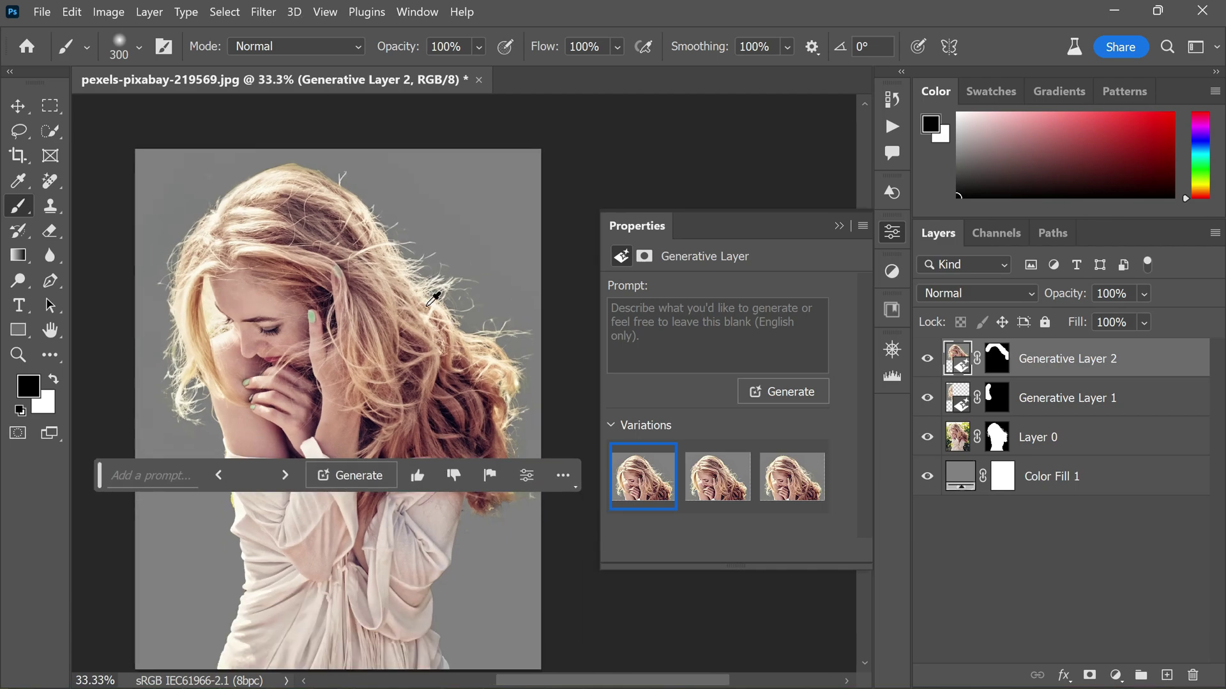
{"action": "scroll", "coordinate": [391, 281], "scroll_direction": "up", "scroll_amount": 1}
{"action": "scroll", "coordinate": [392, 282], "scroll_direction": "down", "scroll_amount": 1}
{"action": "left_click", "coordinate": [706, 499]}
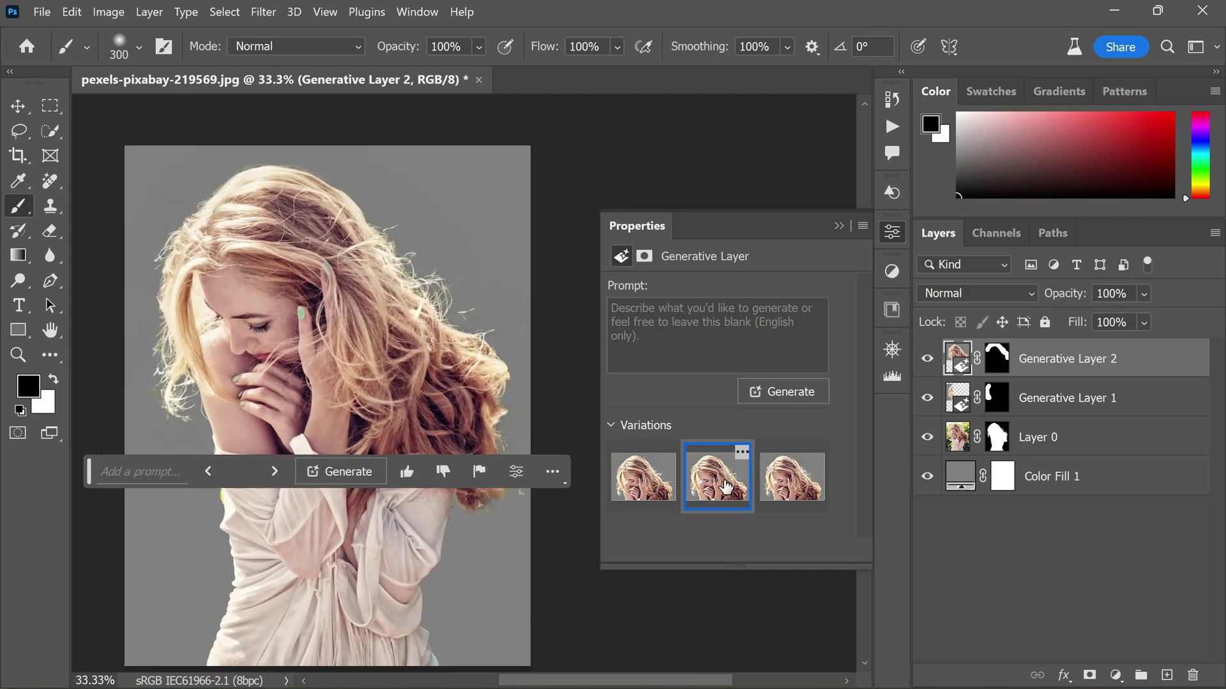
{"action": "left_click", "coordinate": [785, 479]}
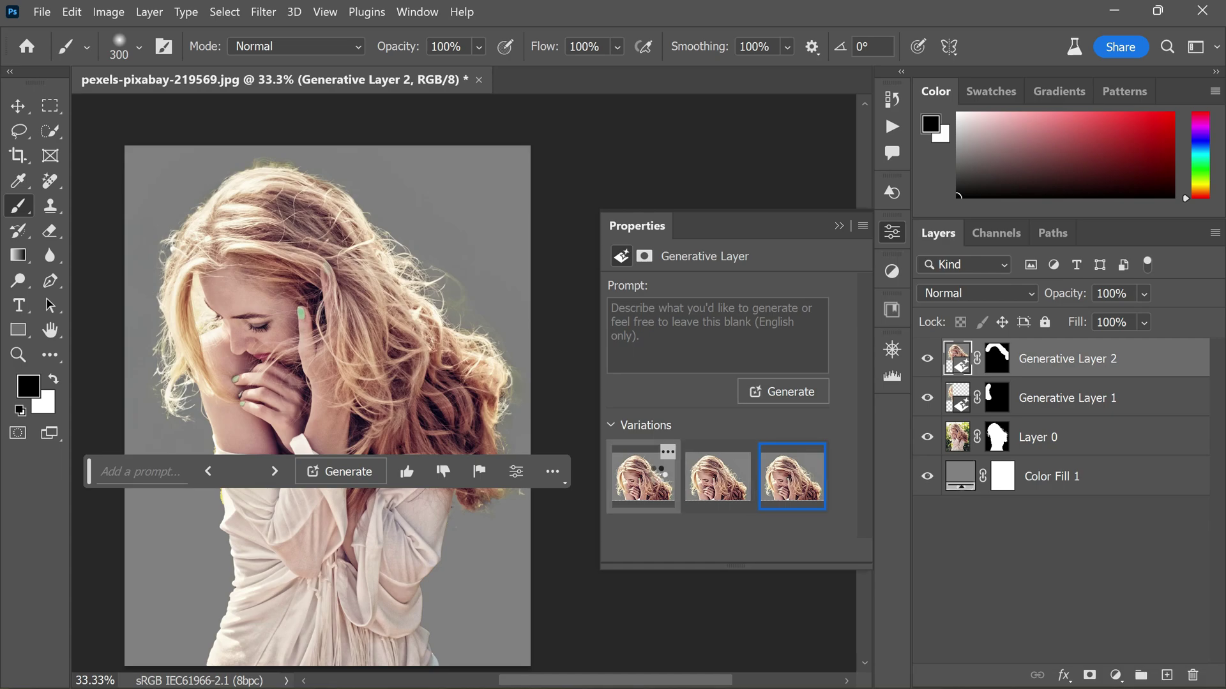
{"action": "left_click", "coordinate": [654, 479]}
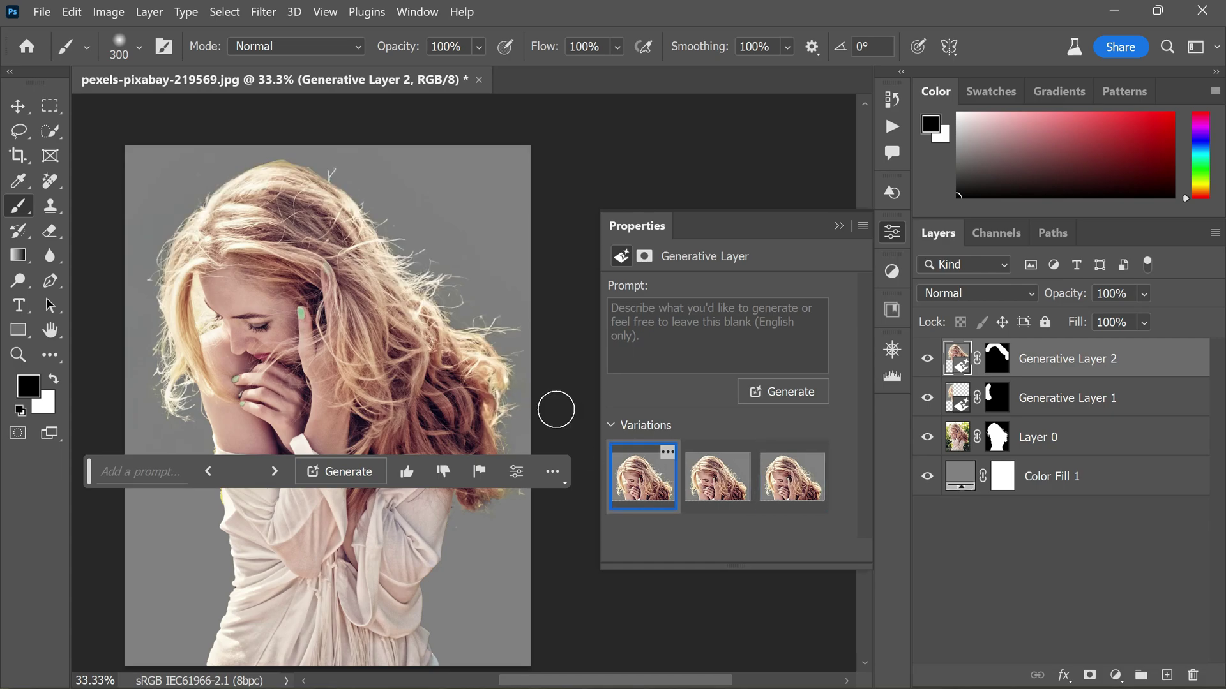
{"action": "left_click", "coordinate": [838, 227]}
{"action": "scroll", "coordinate": [467, 282], "scroll_direction": "down", "scroll_amount": 1}
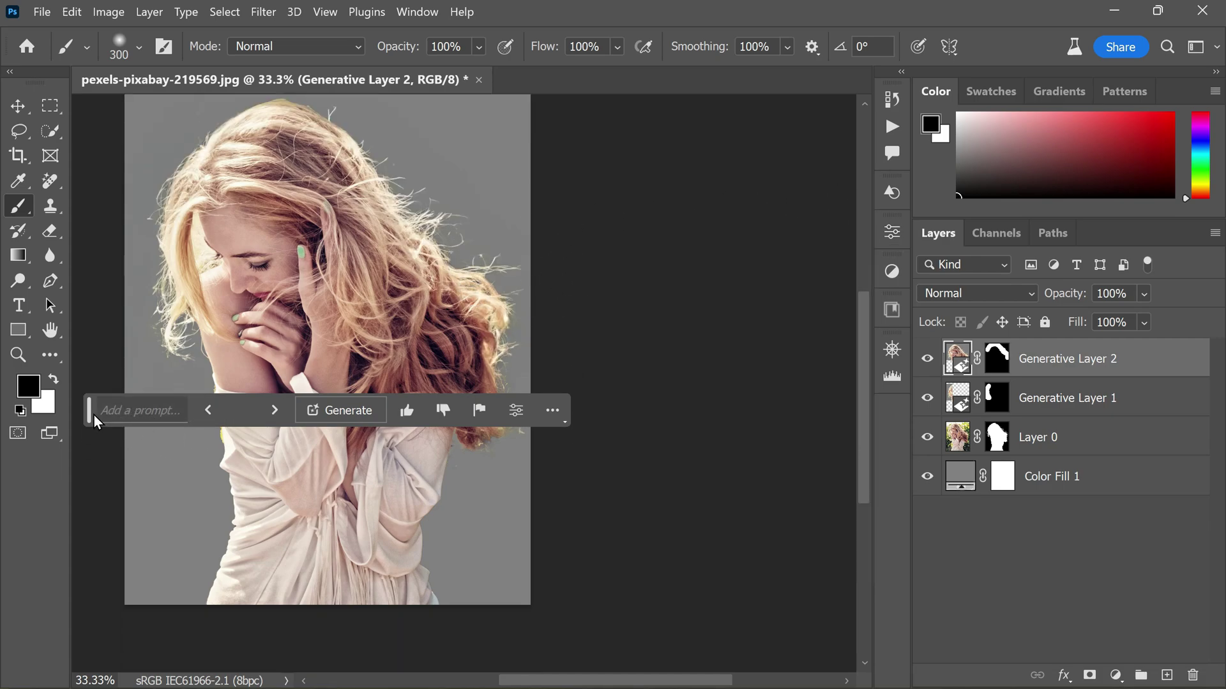
{"action": "left_click_drag", "start_coordinate": [95, 417], "coordinate": [223, 617]}
- Quick Mask paint the rough right and top hair edges and turn them into a selection
{"action": "left_click", "coordinate": [18, 434]}
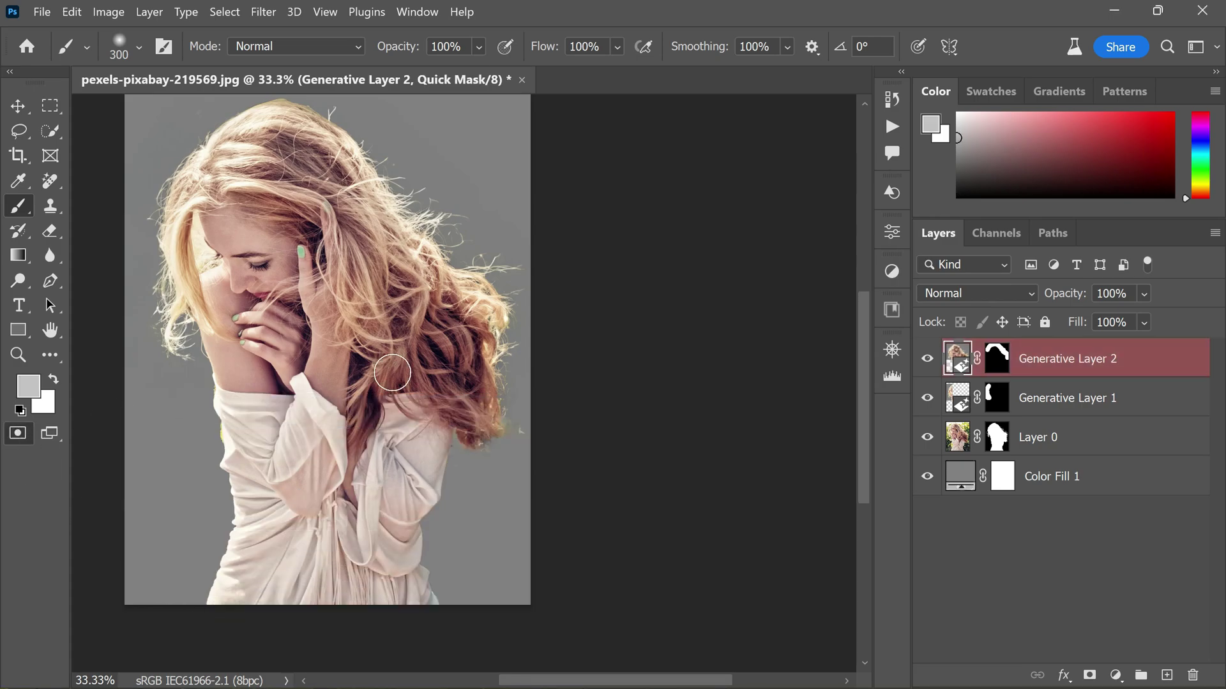
{"action": "mouse_move", "coordinate": [489, 293]}
{"action": "left_mouse_down"}
{"action": "mouse_move", "coordinate": [517, 318]}
{"action": "mouse_move", "coordinate": [499, 358]}
{"action": "mouse_move", "coordinate": [510, 346]}
{"action": "mouse_move", "coordinate": [501, 395]}
{"action": "mouse_move", "coordinate": [519, 429]}
{"action": "mouse_move", "coordinate": [460, 441]}
{"action": "mouse_move", "coordinate": [463, 454]}
{"action": "mouse_move", "coordinate": [489, 456]}
{"action": "mouse_move", "coordinate": [506, 389]}
{"action": "left_mouse_up"}
{"action": "scroll", "coordinate": [537, 411], "scroll_direction": "up", "scroll_amount": 2}
{"action": "left_click_drag", "start_coordinate": [236, 135], "coordinate": [305, 141]}
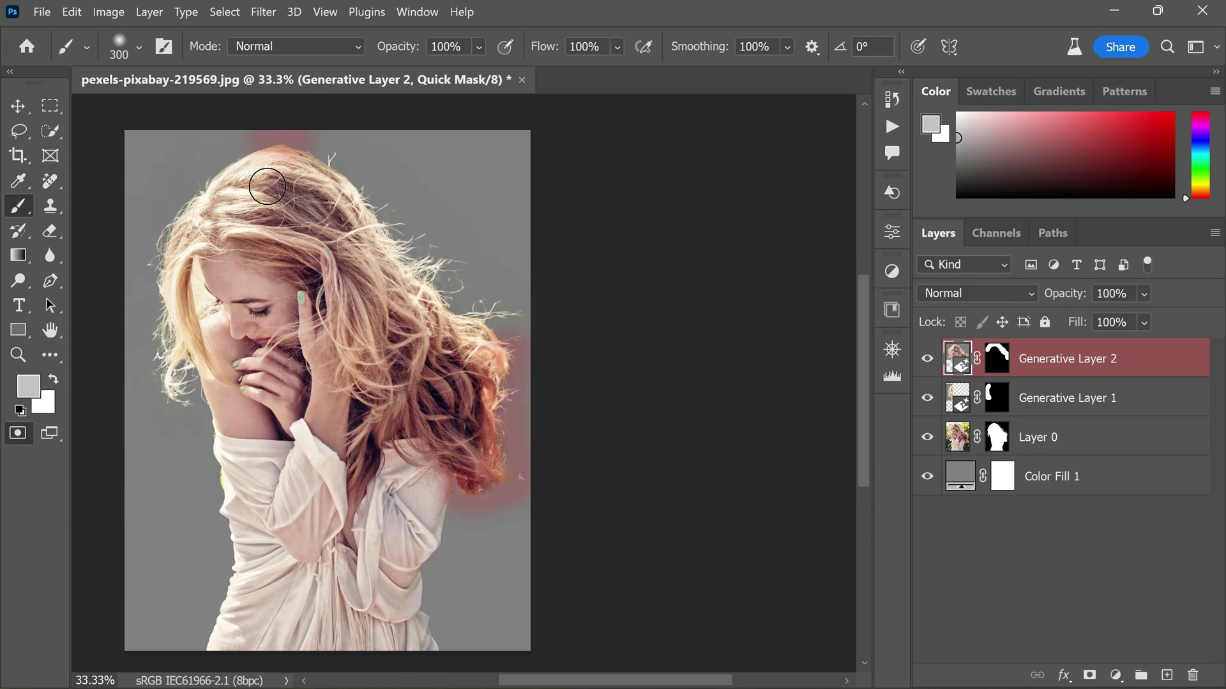
{"action": "left_click", "coordinate": [18, 434]}
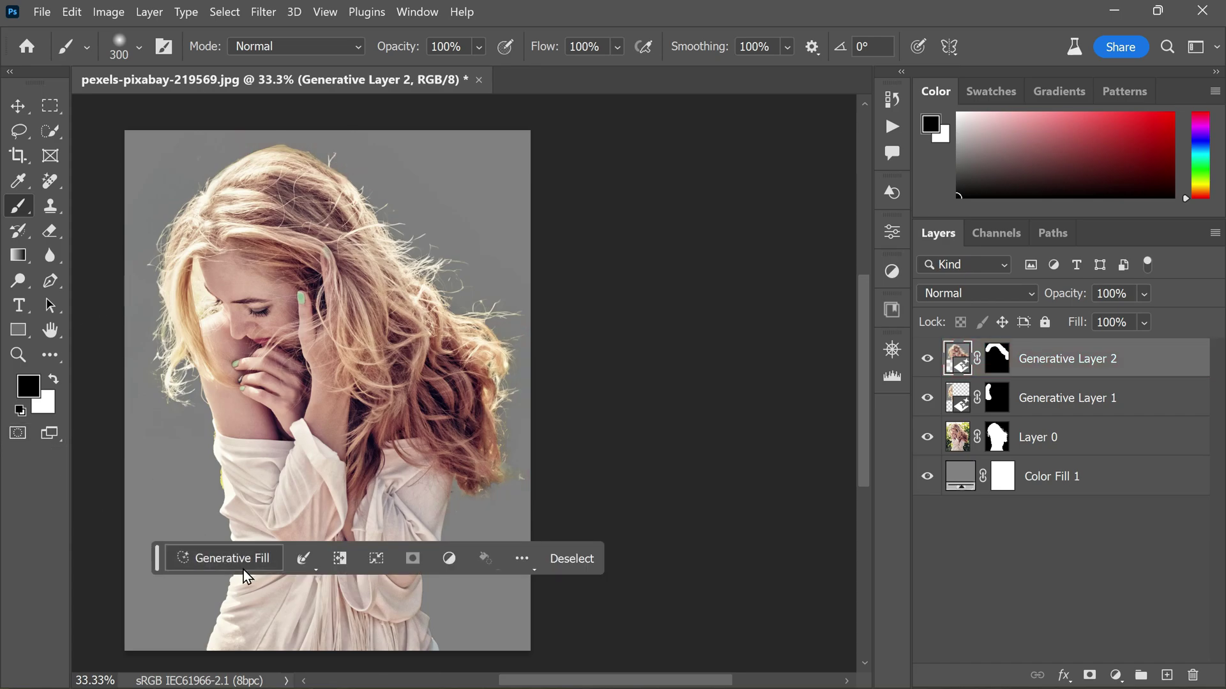
- Generative Fill the selected hair edges and keep the first of three variations as Generative Layer 3
{"action": "left_click", "coordinate": [233, 560]}
{"action": "left_click", "coordinate": [504, 565]}
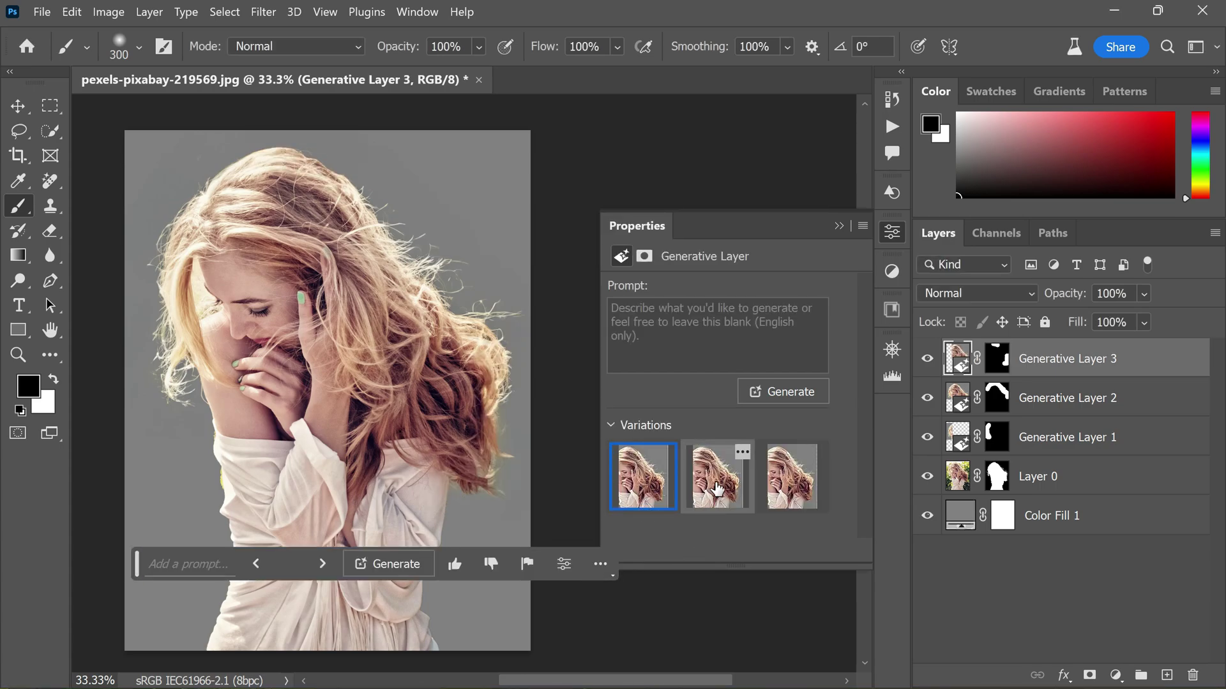
{"action": "left_click", "coordinate": [719, 491]}
{"action": "left_click", "coordinate": [790, 495]}
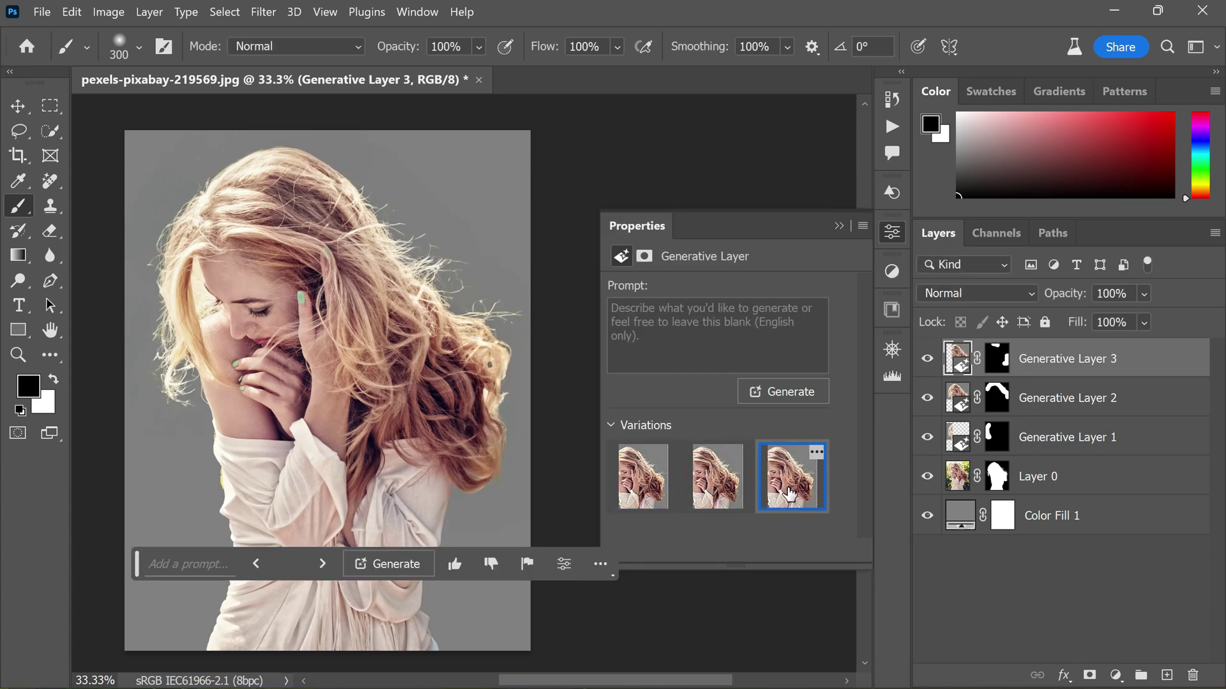
{"action": "left_click", "coordinate": [645, 492]}
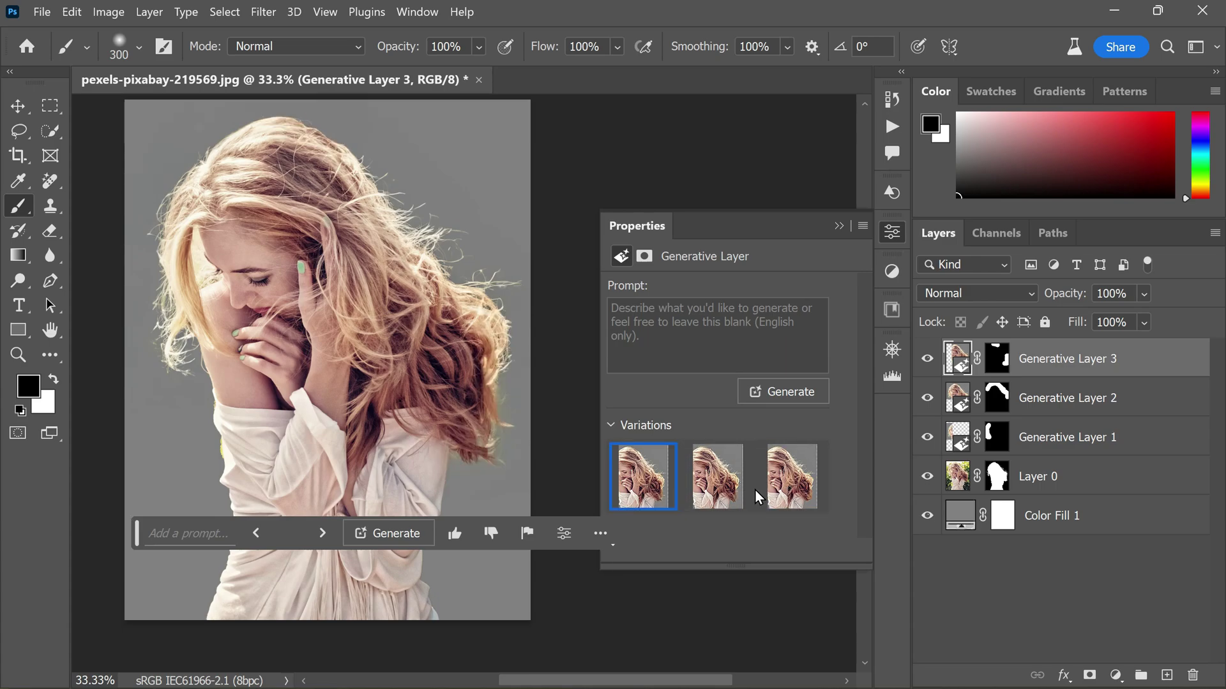
{"action": "left_click", "coordinate": [782, 494]}
{"action": "left_click", "coordinate": [654, 488]}
{"action": "scroll", "coordinate": [336, 191], "scroll_direction": "up", "scroll_amount": 1}
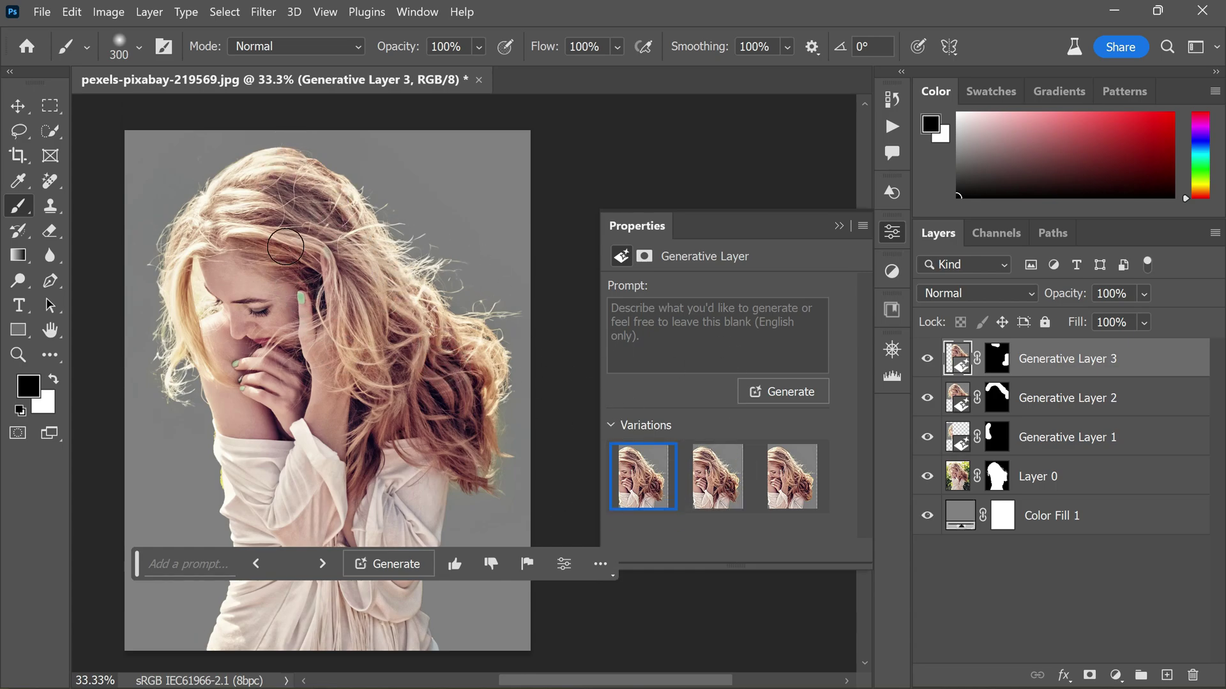
- Quick Mask paint over the top and top-left of the hair and convert it to a selection
{"action": "left_click", "coordinate": [18, 434]}
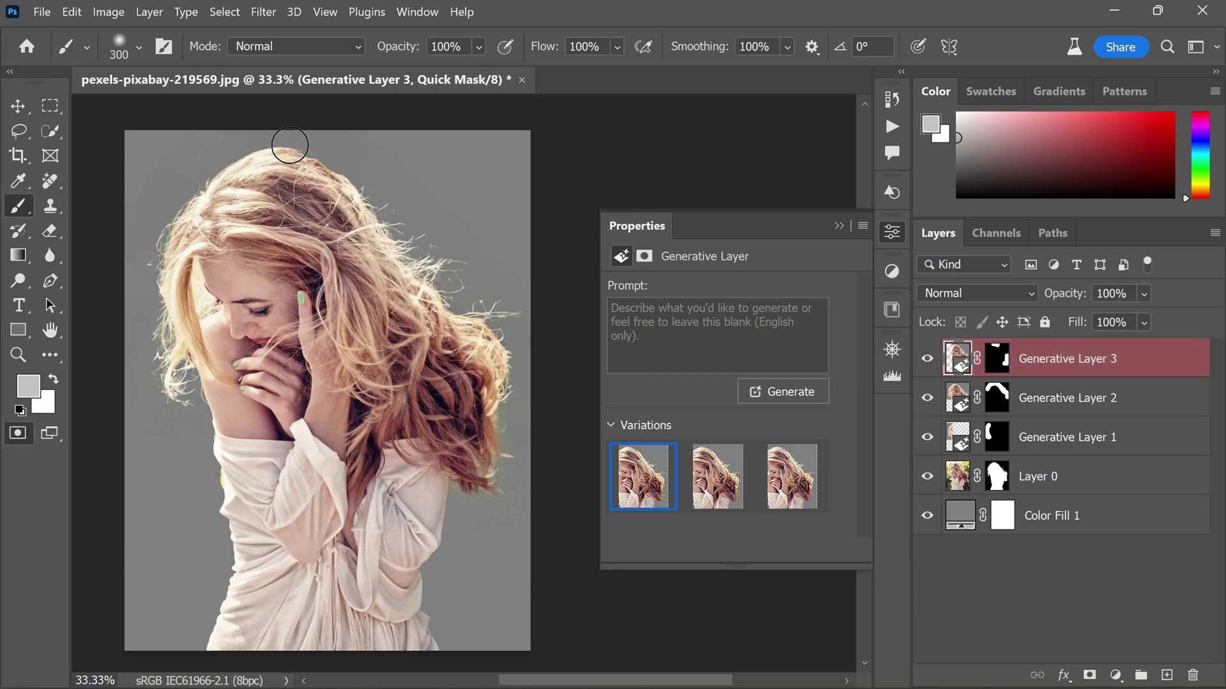
{"action": "left_click_drag", "start_coordinate": [287, 136], "coordinate": [353, 170]}
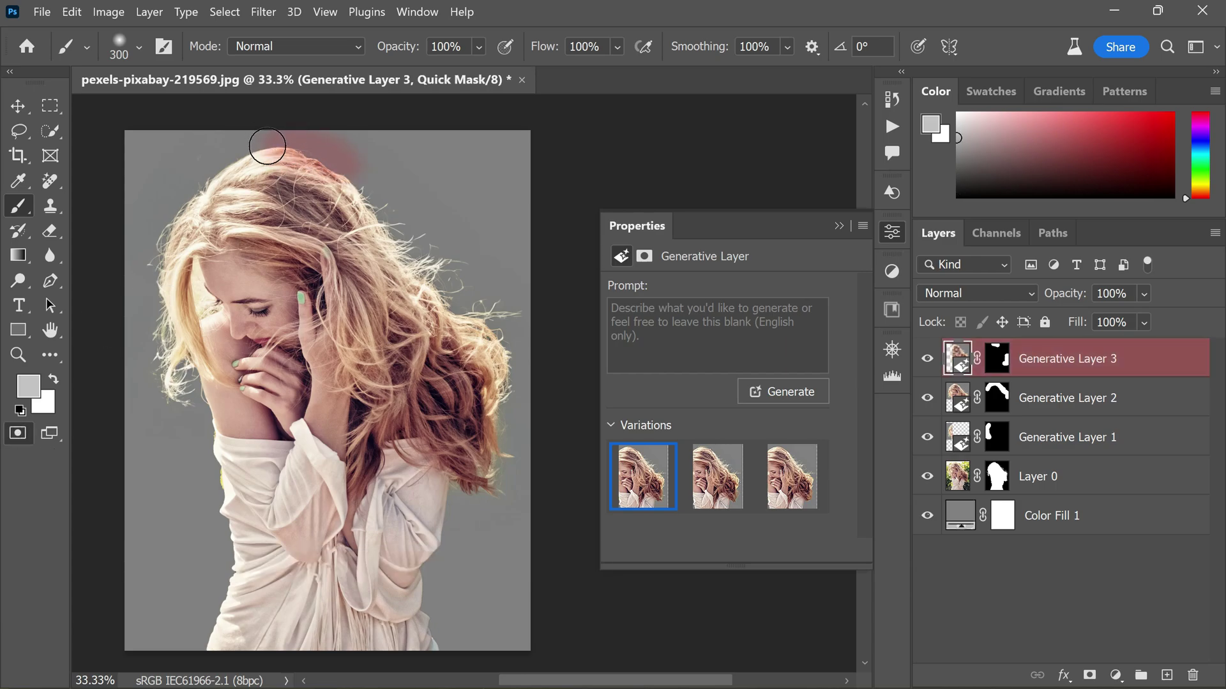
{"action": "left_click_drag", "start_coordinate": [267, 147], "coordinate": [342, 173]}
{"action": "left_click", "coordinate": [20, 434]}
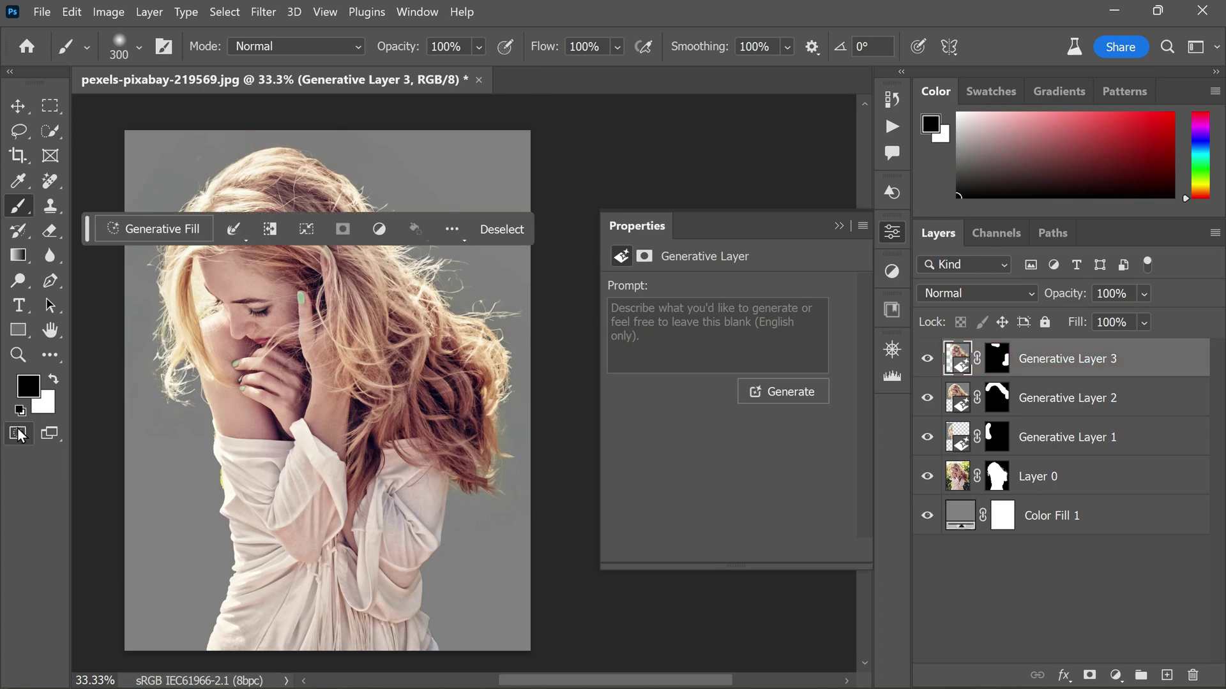
- Generate Generative Layer 4 for the hair top, keep the middle variation, and close Properties
{"action": "left_click_drag", "start_coordinate": [95, 232], "coordinate": [196, 538]}
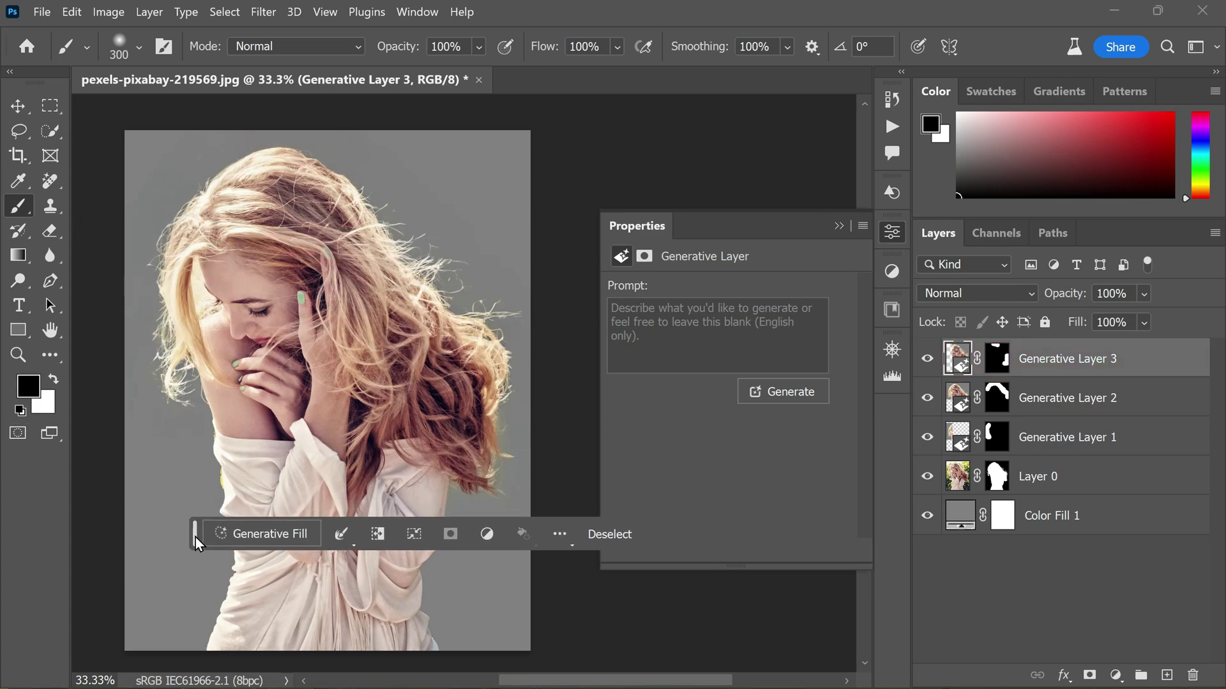
{"action": "left_click", "coordinate": [249, 534]}
{"action": "left_click_drag", "start_coordinate": [88, 240], "coordinate": [156, 582]}
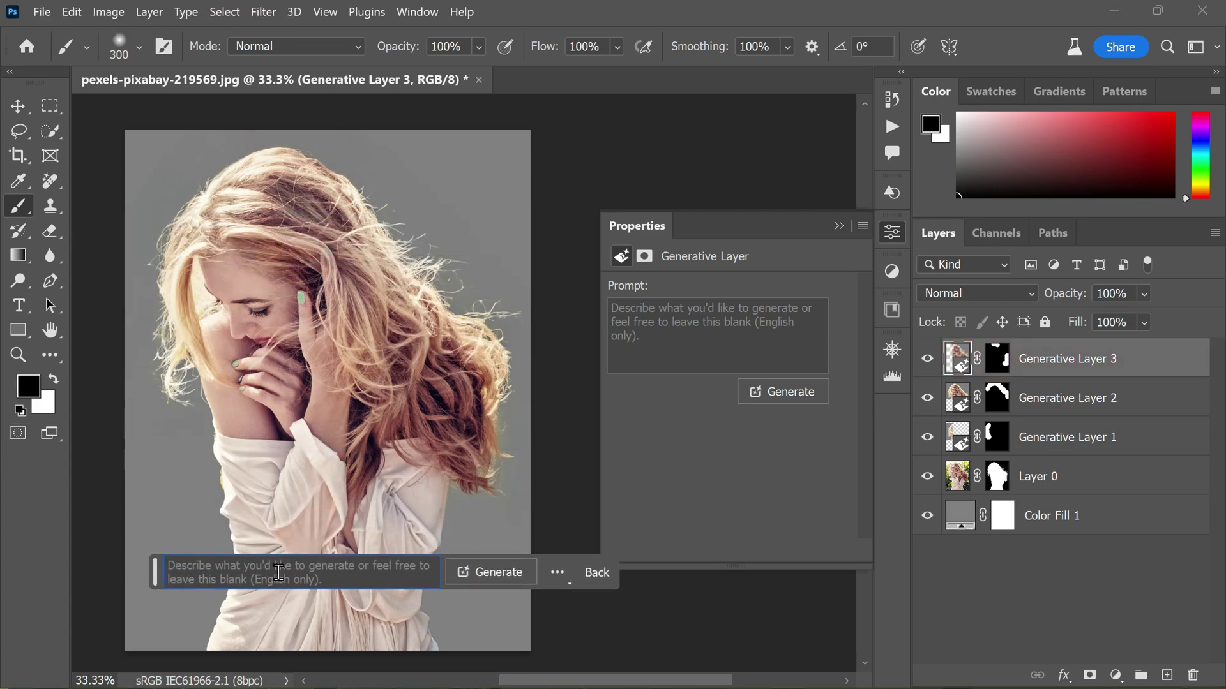
{"action": "left_click", "coordinate": [483, 572]}
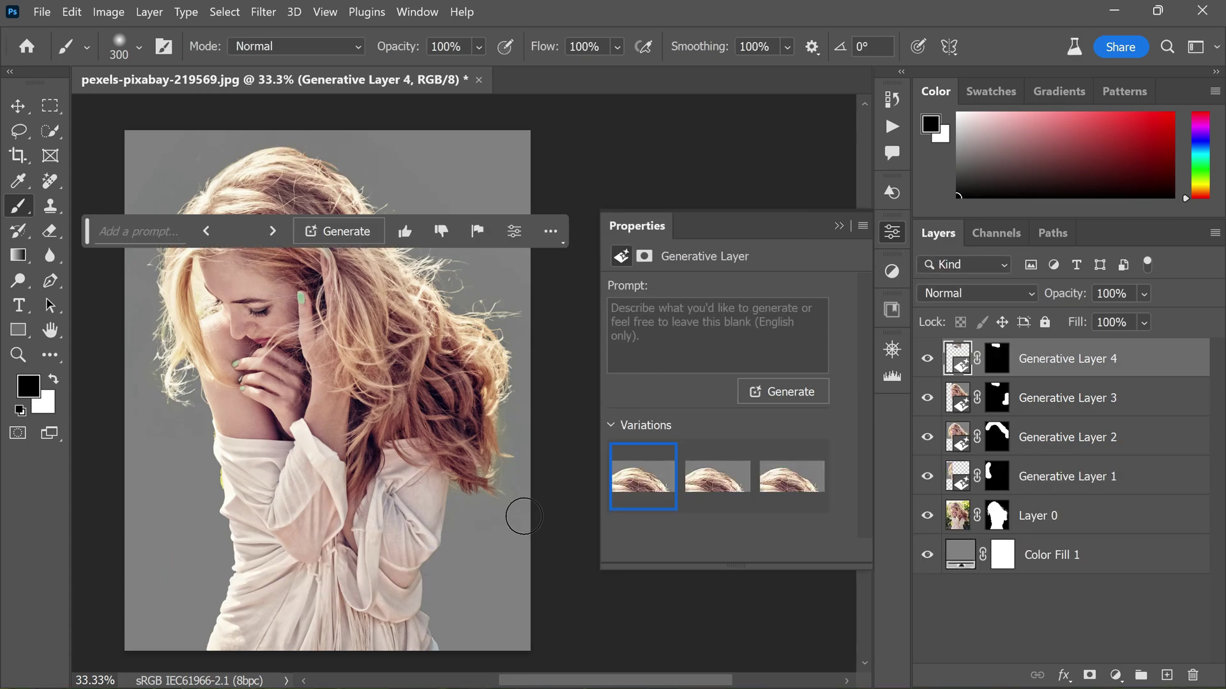
{"action": "left_click", "coordinate": [730, 487]}
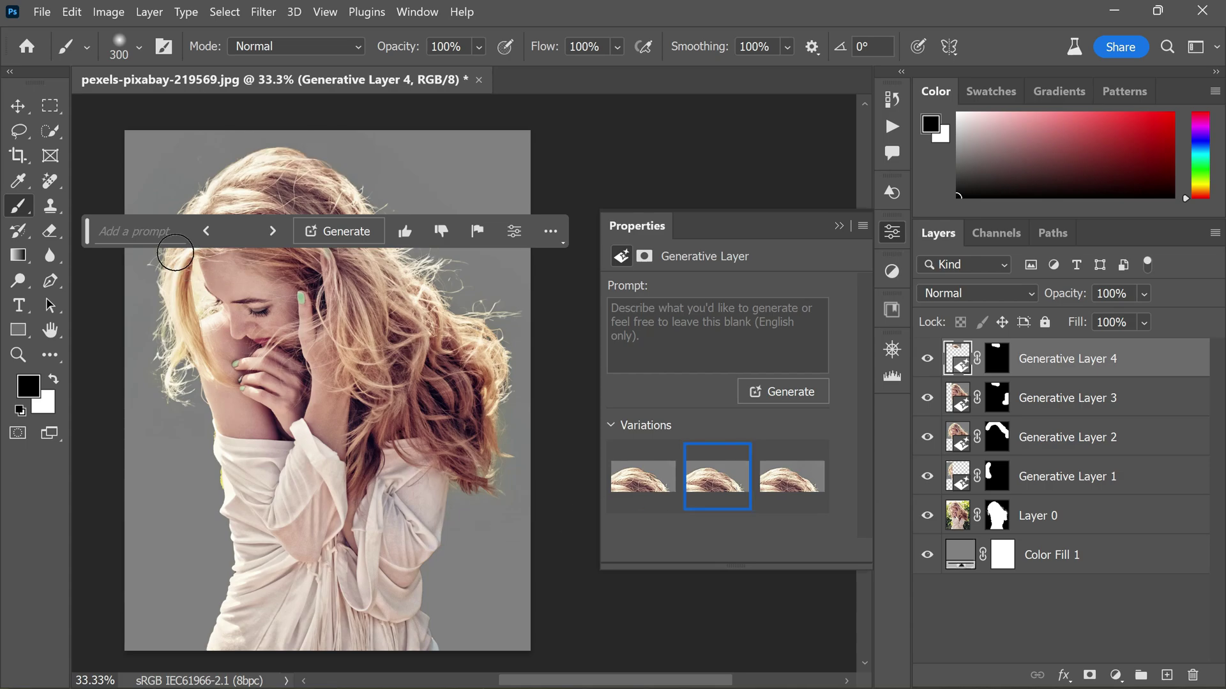
{"action": "left_click_drag", "start_coordinate": [90, 232], "coordinate": [175, 618]}
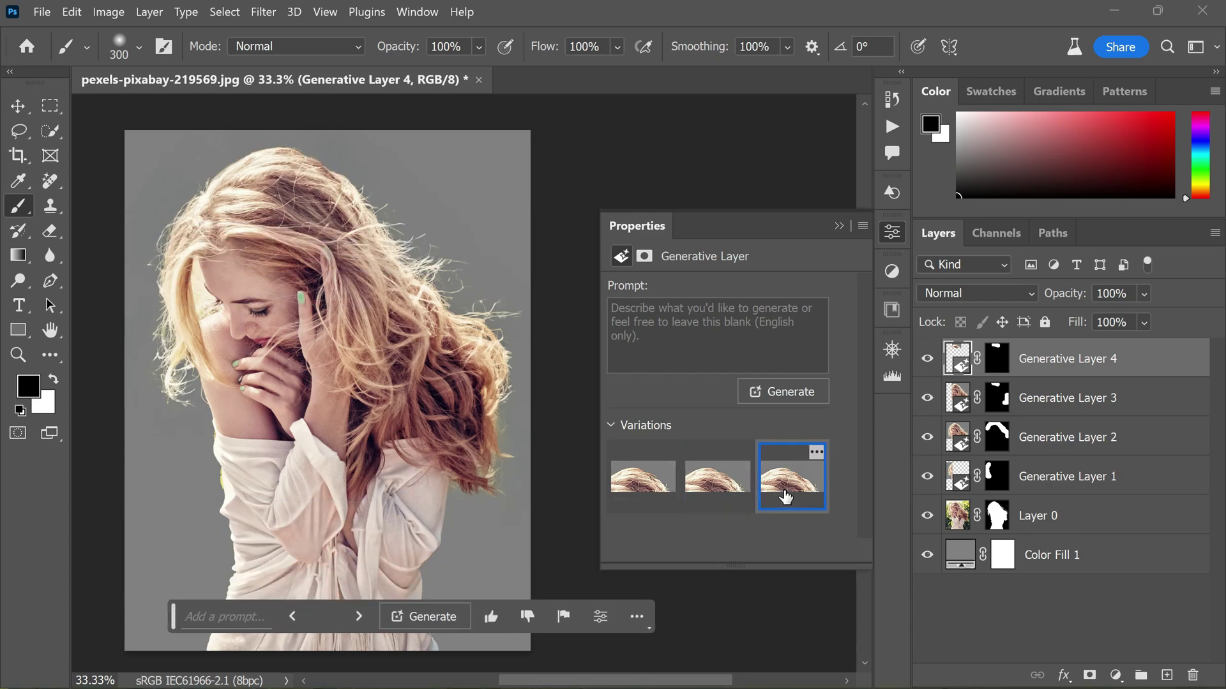
{"action": "left_click", "coordinate": [646, 504]}
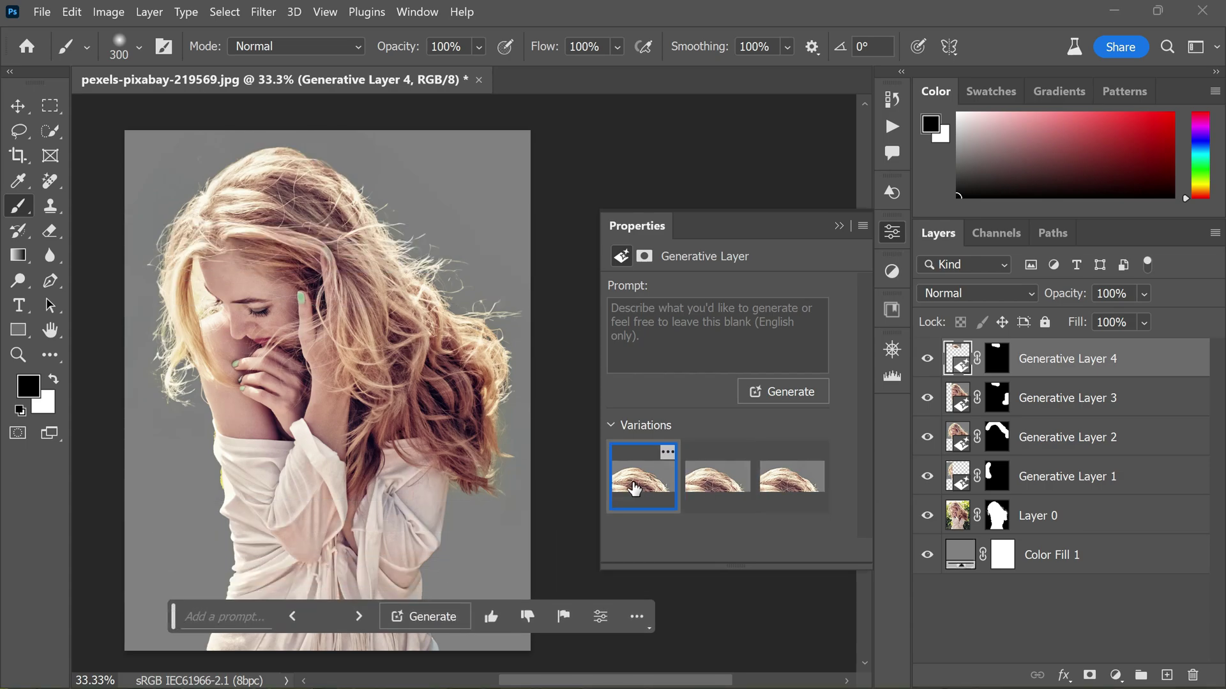
{"action": "left_click", "coordinate": [713, 486]}
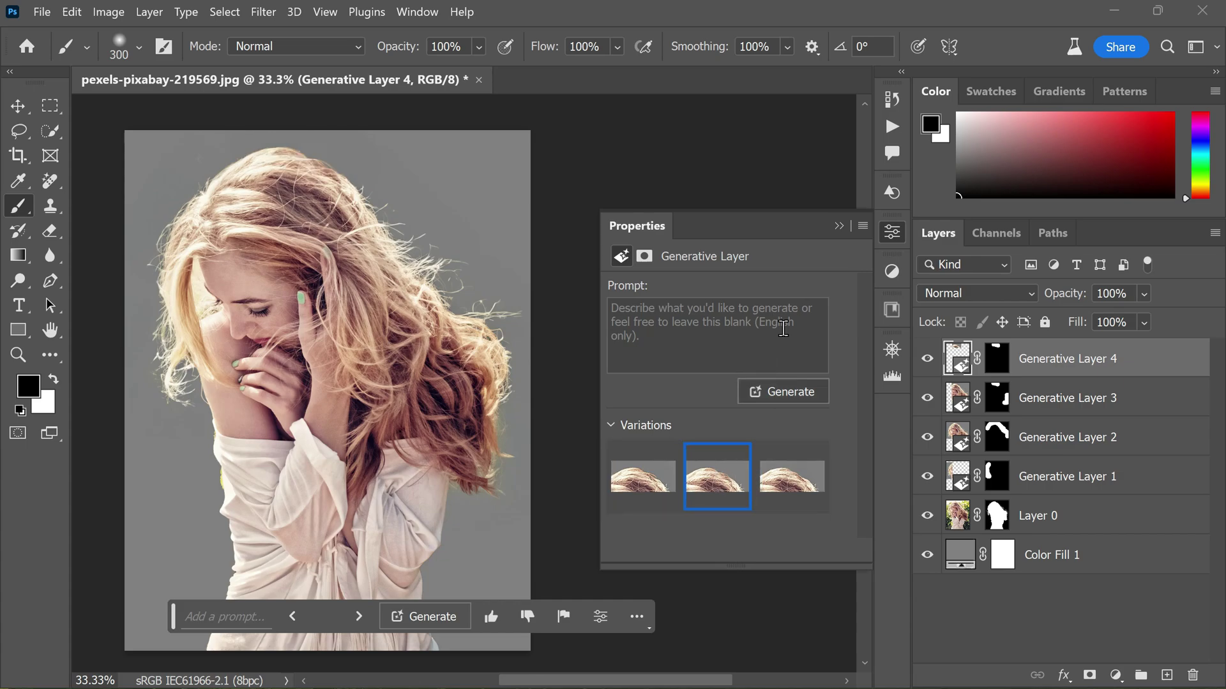
{"action": "left_click", "coordinate": [838, 226]}
- Compare Layer 0 alone against all layers, ending with only Layer 0 visible
{"action": "left_click", "coordinate": [928, 518], "text": "alt"}
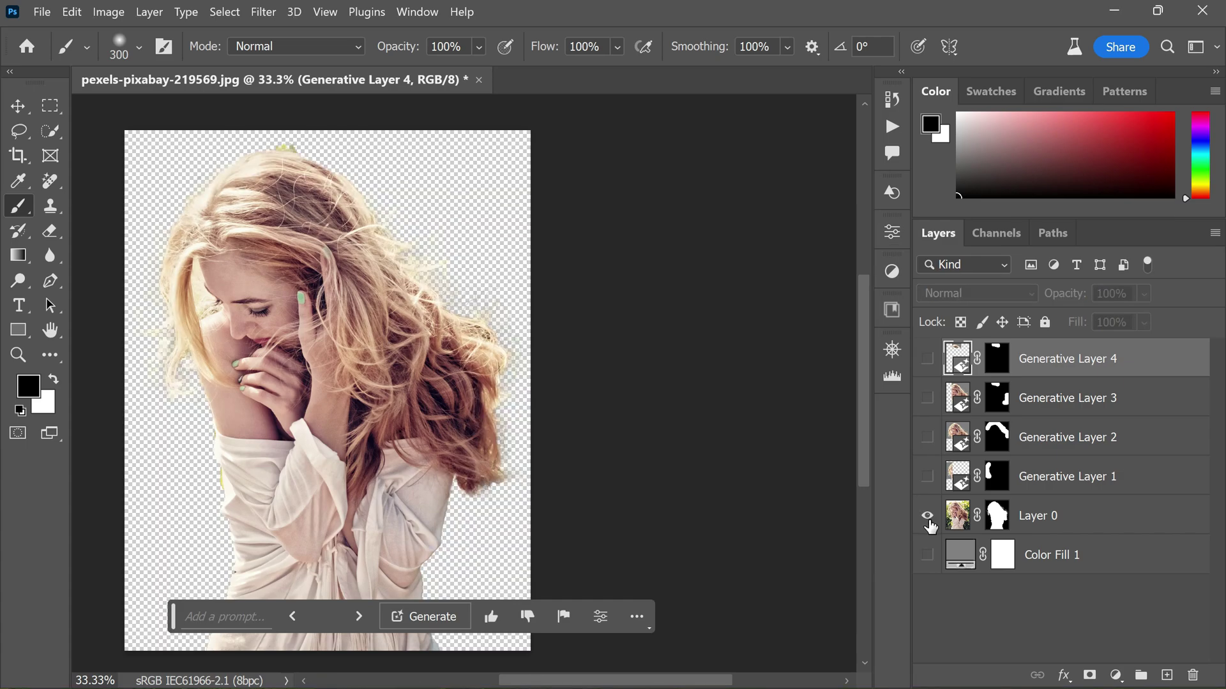
{"action": "left_click", "coordinate": [928, 519], "text": "alt"}
{"action": "left_click", "coordinate": [928, 518], "text": "alt"}
{"action": "left_click", "coordinate": [928, 518], "text": "alt"}
{"action": "left_click", "coordinate": [928, 519], "text": "alt"}
{"action": "left_click", "coordinate": [928, 518], "text": "alt"}
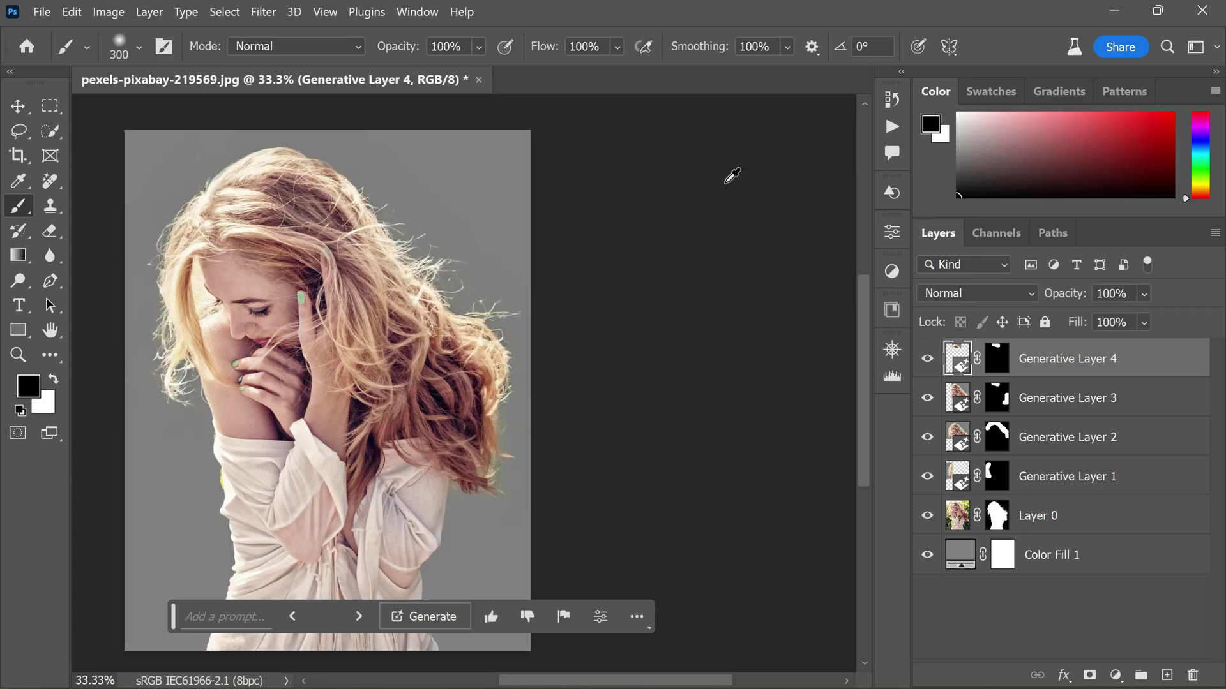
{"action": "scroll", "coordinate": [551, 299], "scroll_direction": "down", "scroll_amount": 2}
{"action": "scroll", "coordinate": [344, 430], "scroll_direction": "up", "scroll_amount": 5}
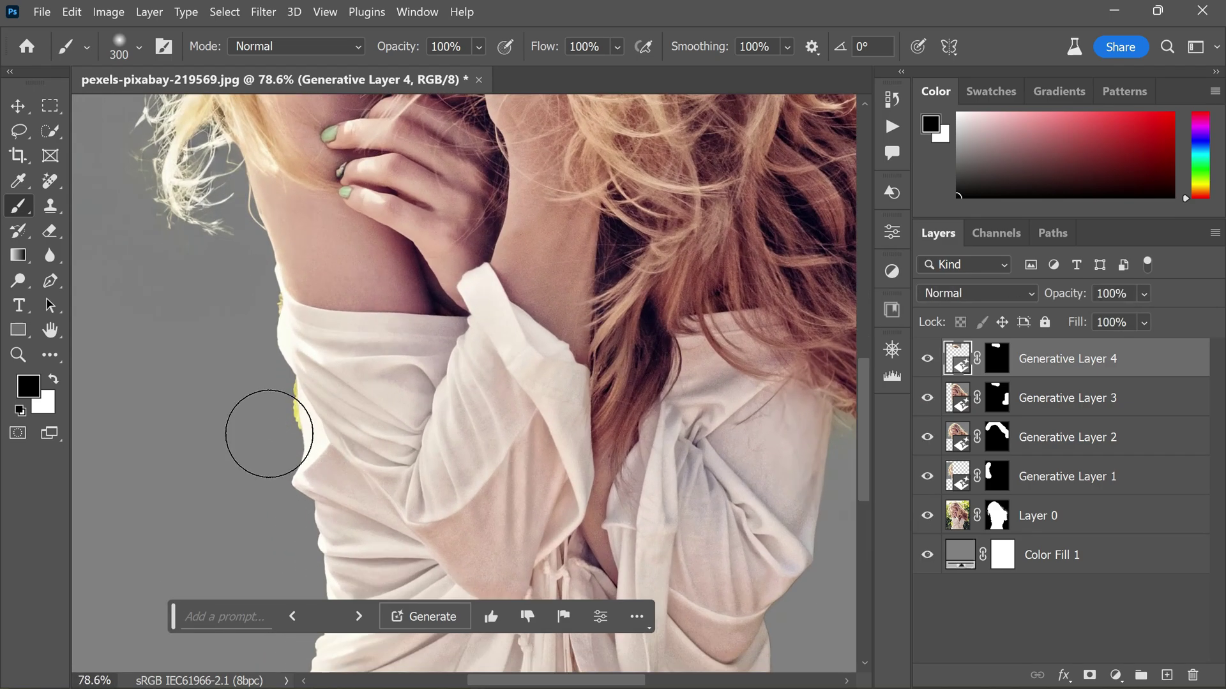
{"action": "scroll", "coordinate": [281, 315], "scroll_direction": "down", "scroll_amount": 2}
{"action": "scroll", "coordinate": [299, 331], "scroll_direction": "up", "scroll_amount": 1}
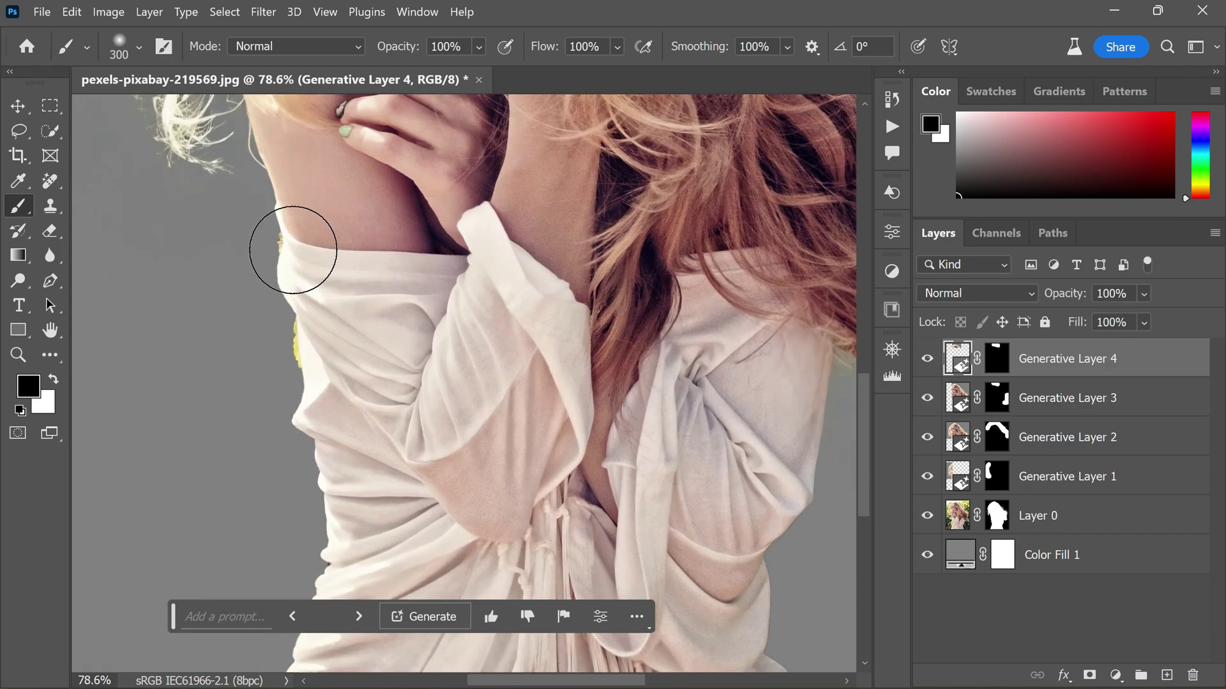
- With a smaller brush, Quick Mask paint the fringe along the arm's left edge into a selection
{"action": "left_click", "coordinate": [17, 434]}
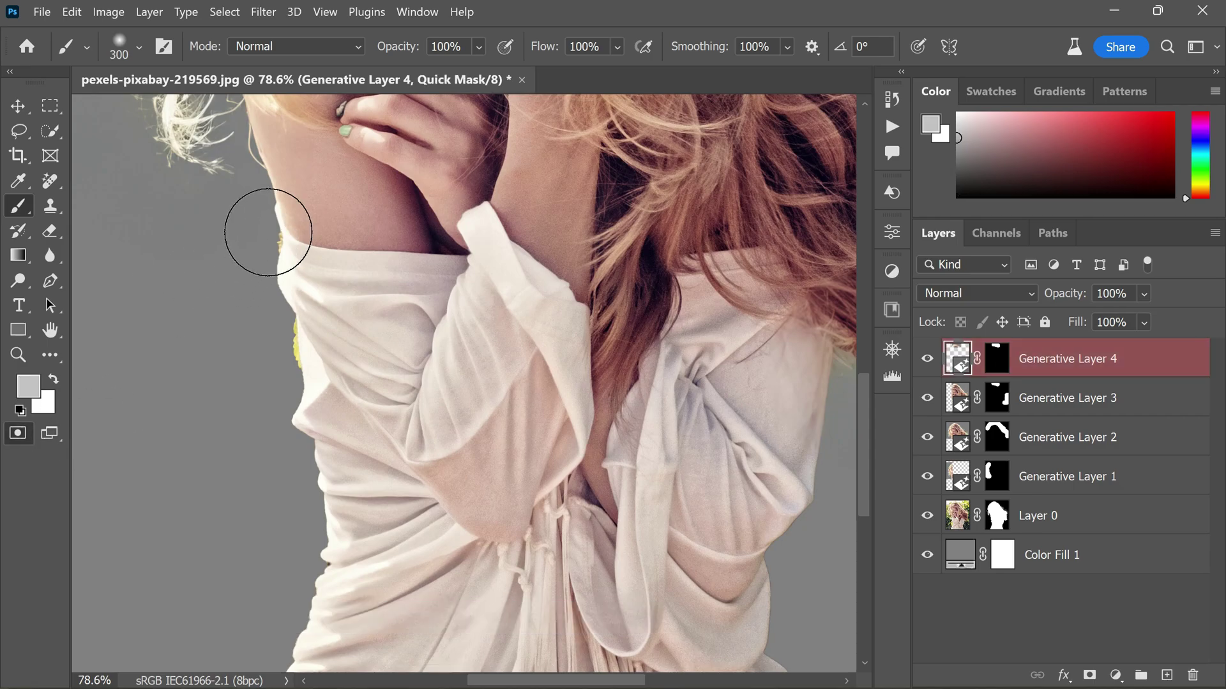
{"action": "key", "text": "bracketleft"}
{"action": "key", "text": "bracketleft"}
{"action": "key", "text": "bracketleft"}
{"action": "key", "text": "bracketleft"}
{"action": "key", "text": "bracketleft"}
{"action": "key", "text": "bracketleft"}
{"action": "key", "text": "bracketleft"}
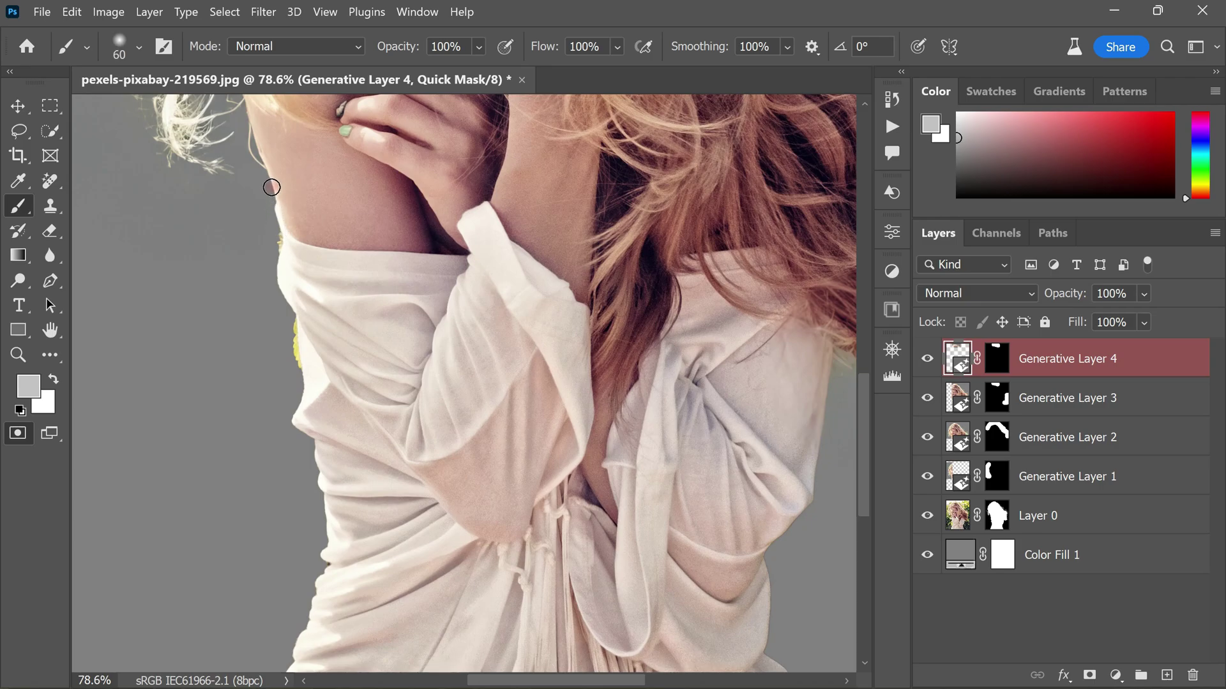
{"action": "mouse_move", "coordinate": [280, 227]}
{"action": "left_mouse_down"}
{"action": "mouse_move", "coordinate": [302, 374]}
{"action": "mouse_move", "coordinate": [291, 430]}
{"action": "mouse_move", "coordinate": [314, 445]}
{"action": "mouse_move", "coordinate": [329, 546]}
{"action": "mouse_move", "coordinate": [293, 651]}
{"action": "left_mouse_up"}
{"action": "scroll", "coordinate": [335, 534], "scroll_direction": "down", "scroll_amount": 2}
{"action": "scroll", "coordinate": [335, 534], "scroll_direction": "down", "scroll_amount": 3}
{"action": "left_click_drag", "start_coordinate": [293, 460], "coordinate": [253, 577]}
{"action": "scroll", "coordinate": [378, 388], "scroll_direction": "up", "scroll_amount": 4}
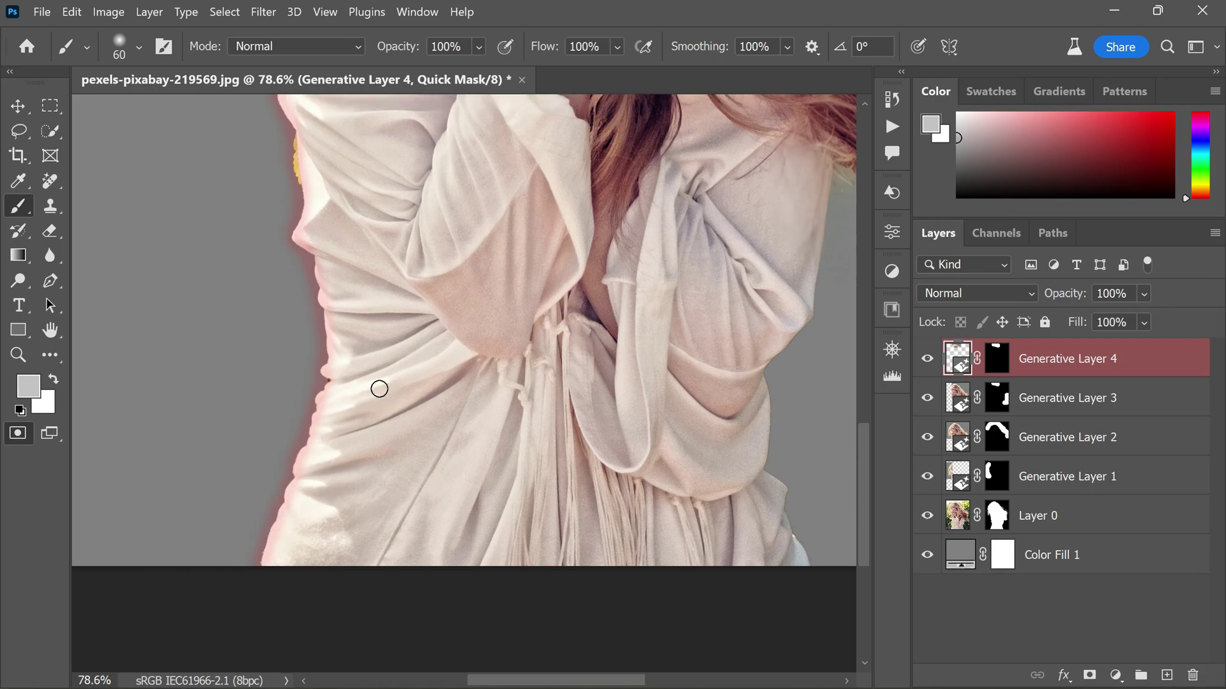
{"action": "scroll", "coordinate": [412, 401], "scroll_direction": "down", "scroll_amount": 2}
{"action": "left_click", "coordinate": [18, 433]}
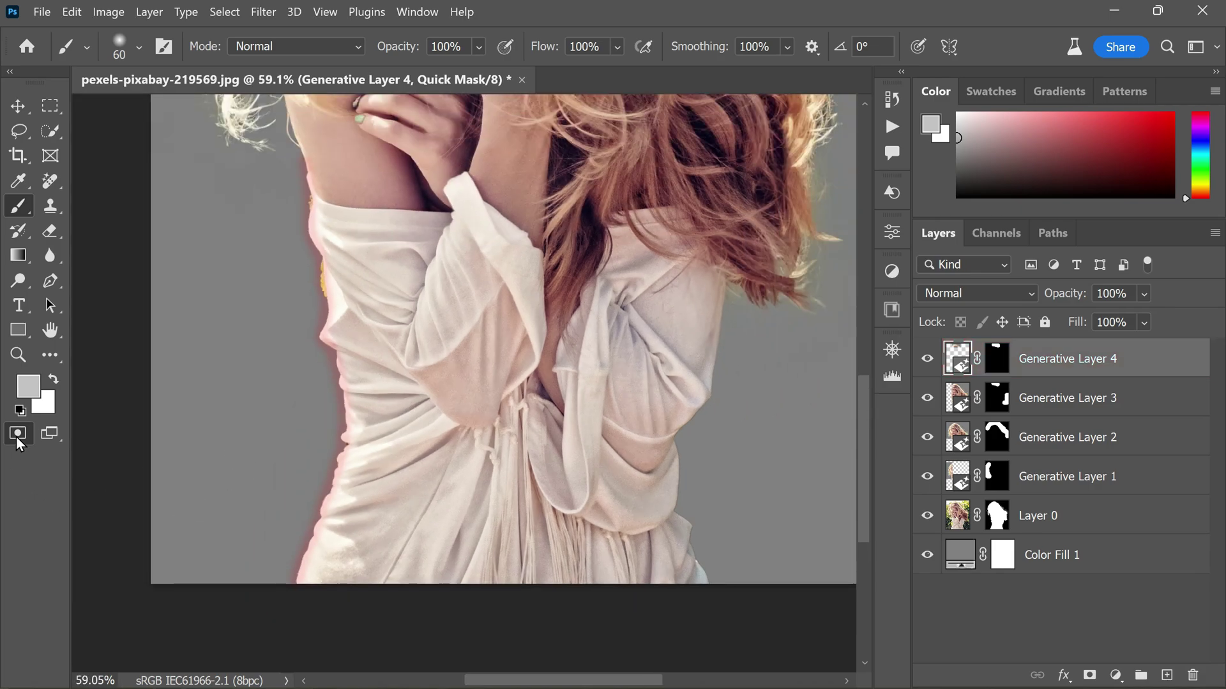
- Generative Fill the arm's edge, keep the second variation, and collapse Properties
{"action": "left_click", "coordinate": [217, 613]}
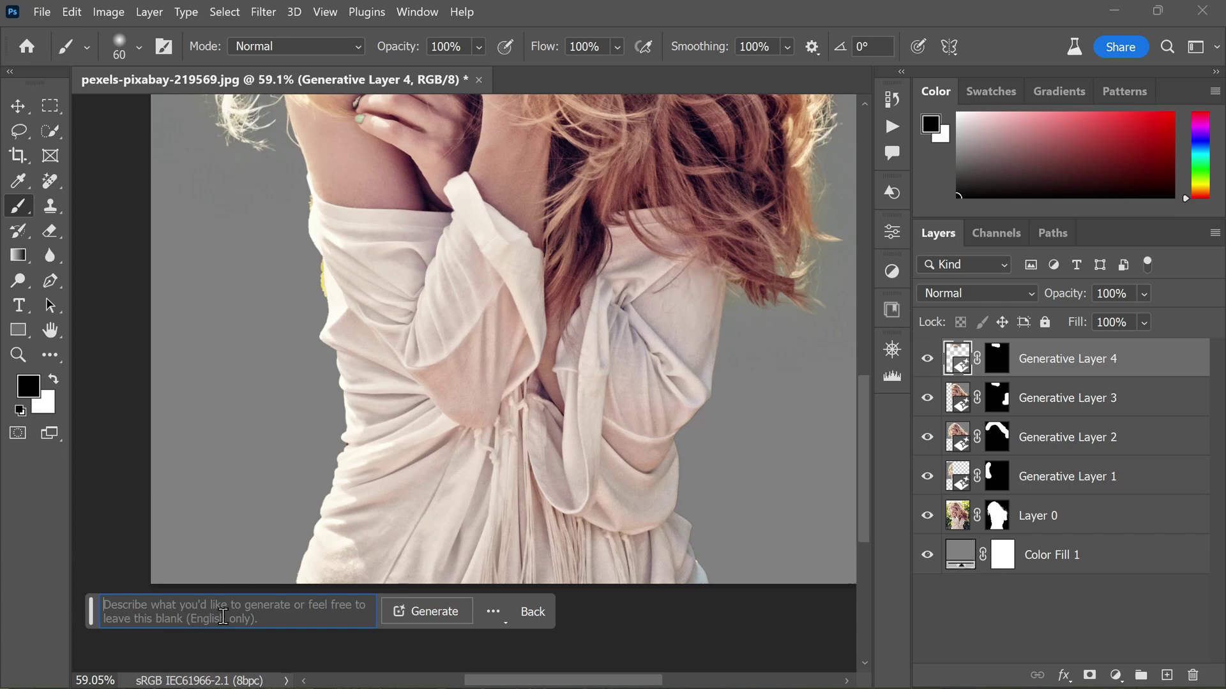
{"action": "left_click", "coordinate": [433, 613]}
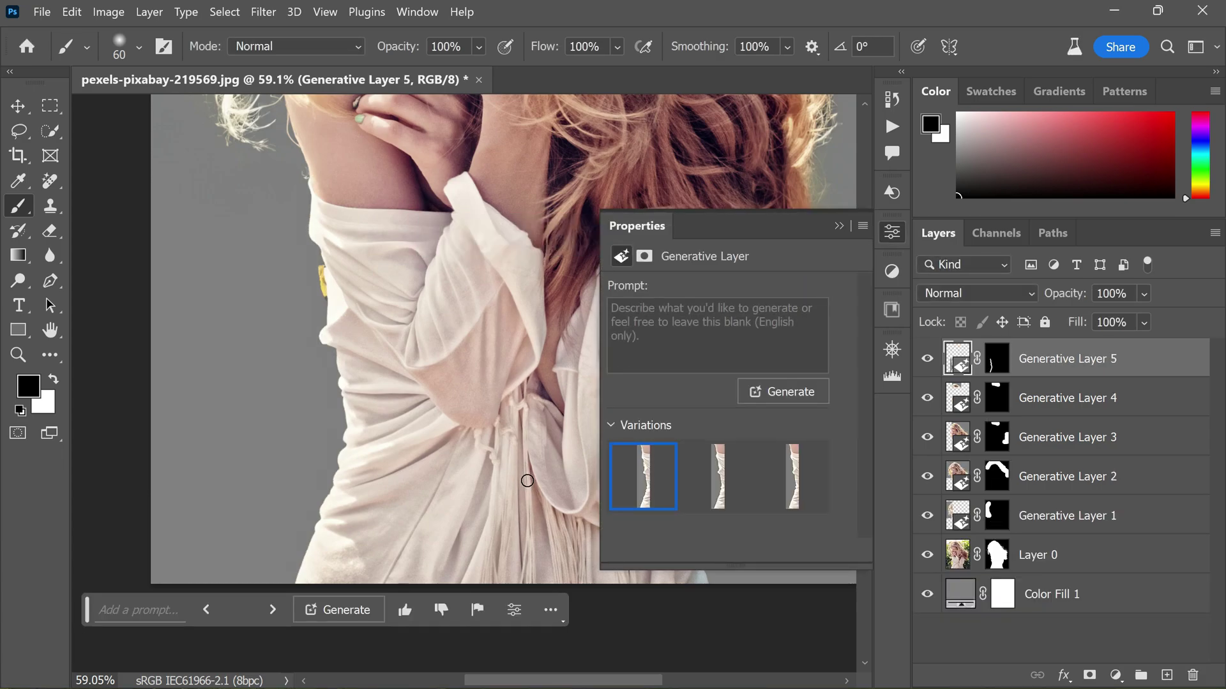
{"action": "left_click", "coordinate": [732, 494]}
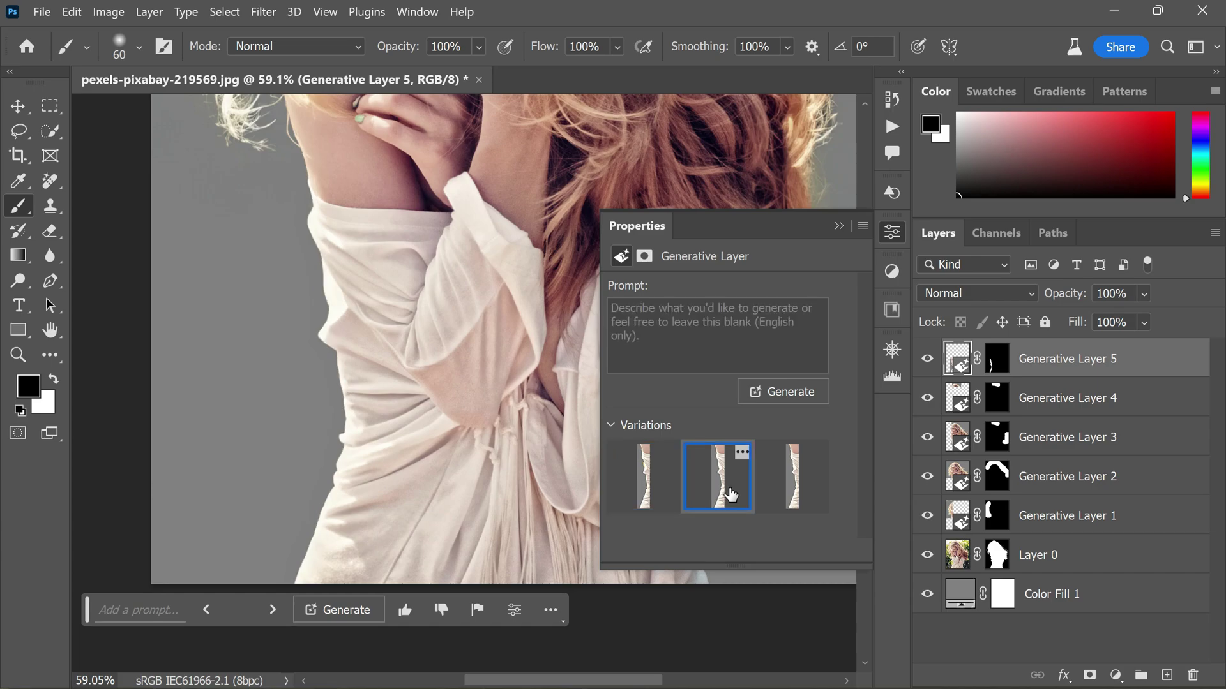
{"action": "left_click", "coordinate": [784, 493]}
{"action": "left_click", "coordinate": [737, 487]}
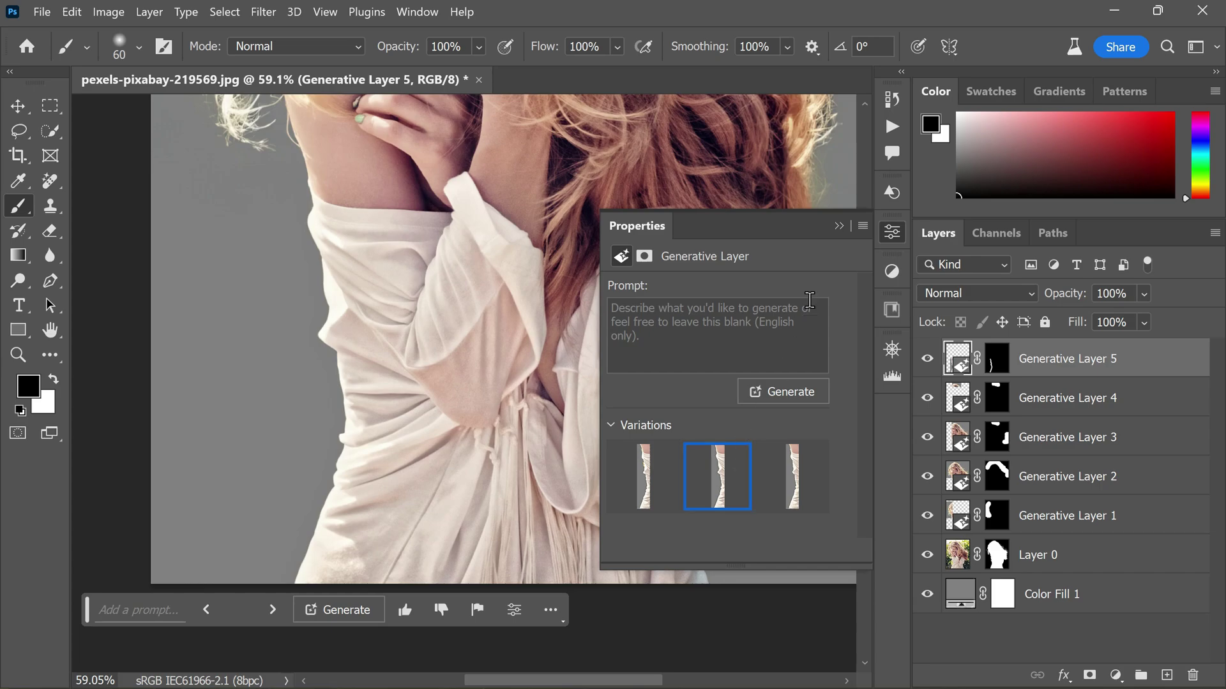
{"action": "left_click", "coordinate": [838, 226]}
- Quick Mask paint along the garment's right edge and convert it to a selection
{"action": "scroll", "coordinate": [556, 403], "scroll_direction": "down", "scroll_amount": 3}
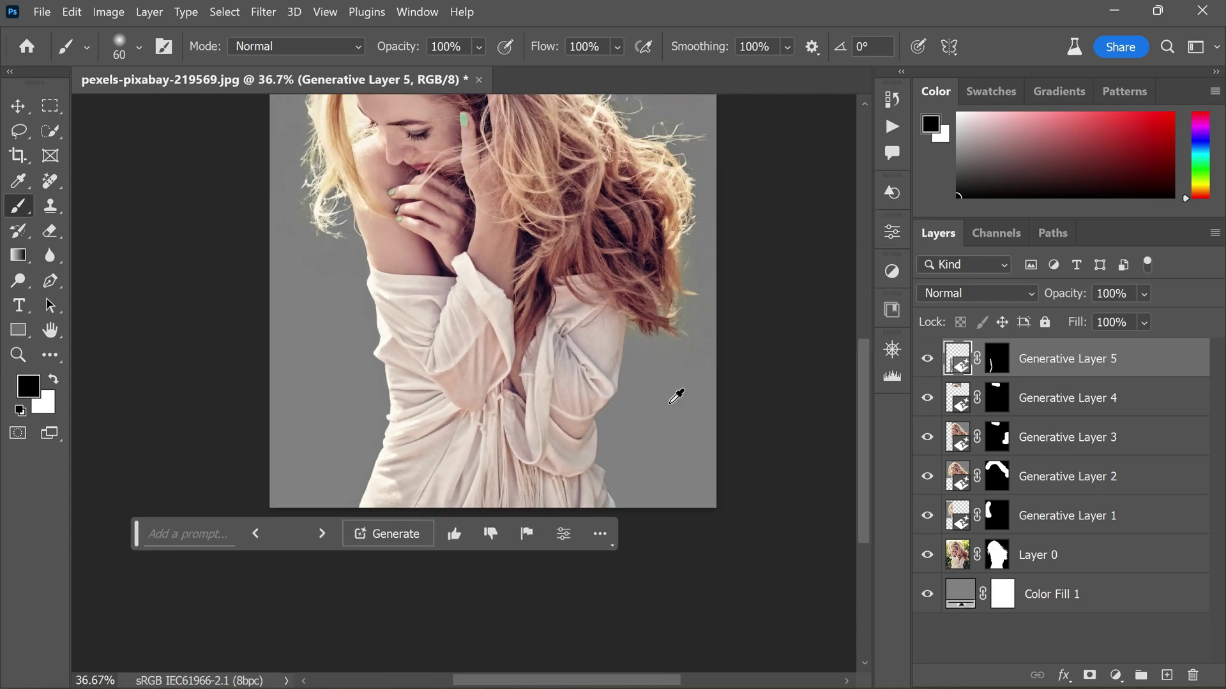
{"action": "scroll", "coordinate": [705, 402], "scroll_direction": "up", "scroll_amount": 5}
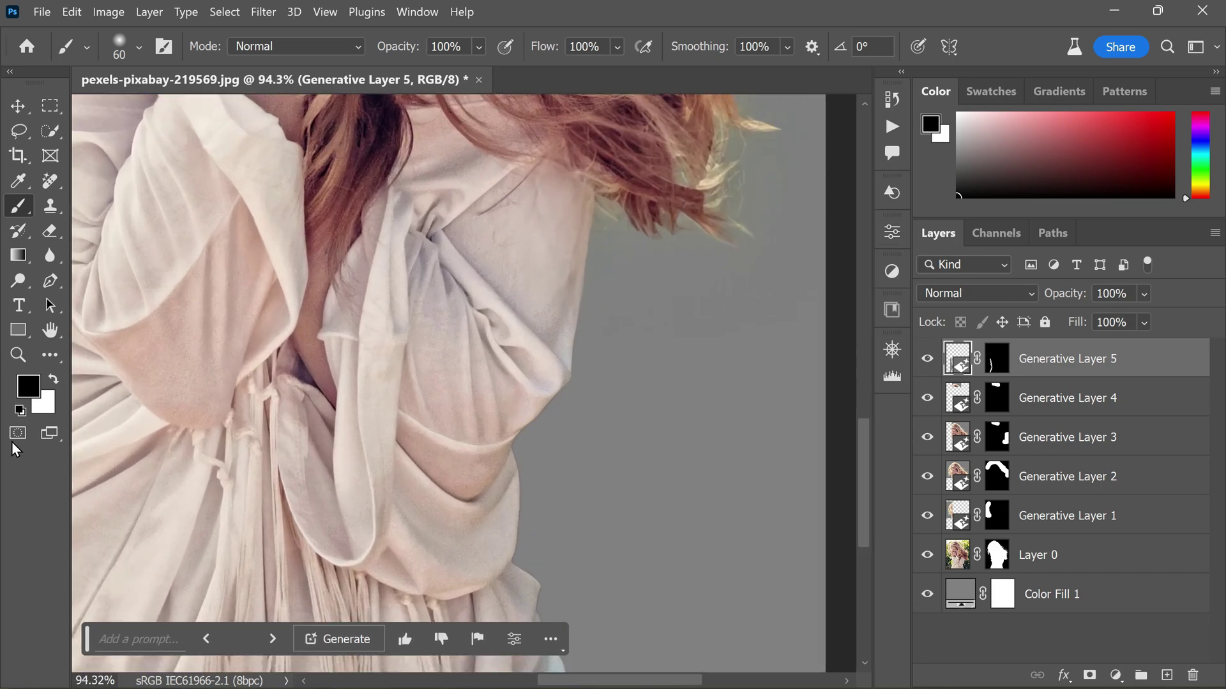
{"action": "left_click", "coordinate": [18, 434]}
{"action": "scroll", "coordinate": [560, 304], "scroll_direction": "down", "scroll_amount": 1}
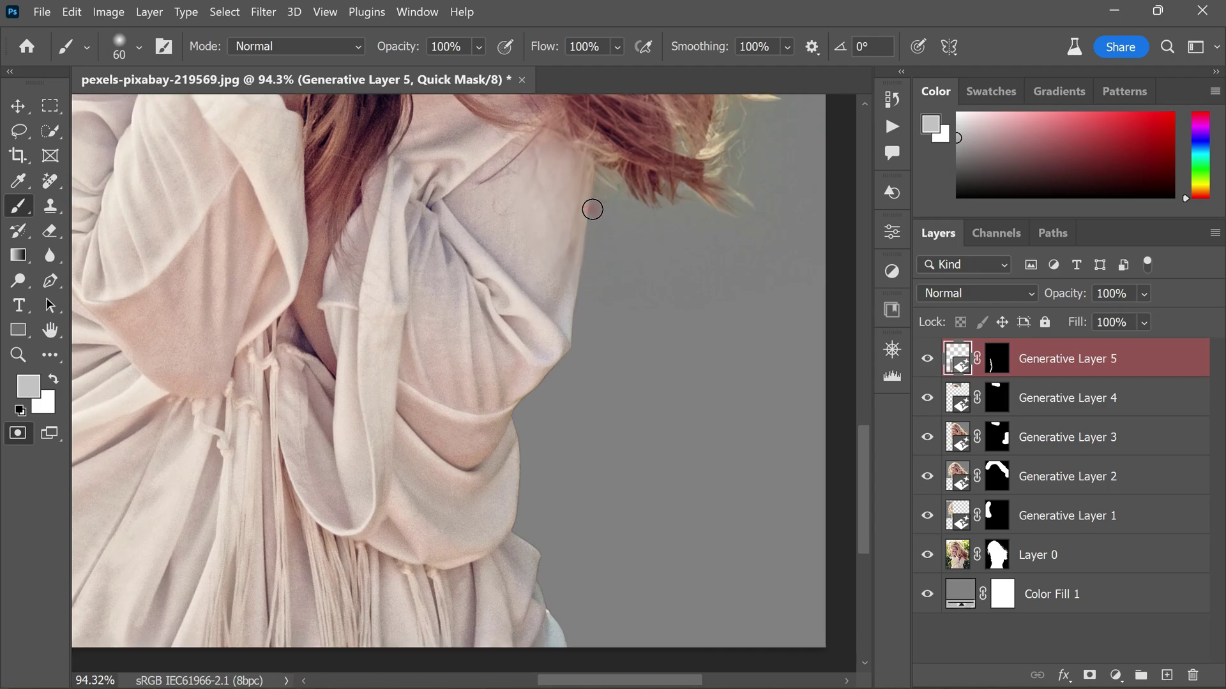
{"action": "mouse_move", "coordinate": [592, 219]}
{"action": "left_mouse_down"}
{"action": "mouse_move", "coordinate": [568, 361]}
{"action": "mouse_move", "coordinate": [508, 423]}
{"action": "mouse_move", "coordinate": [519, 472]}
{"action": "mouse_move", "coordinate": [512, 541]}
{"action": "mouse_move", "coordinate": [538, 554]}
{"action": "mouse_move", "coordinate": [537, 582]}
{"action": "mouse_move", "coordinate": [588, 672]}
{"action": "left_mouse_up"}
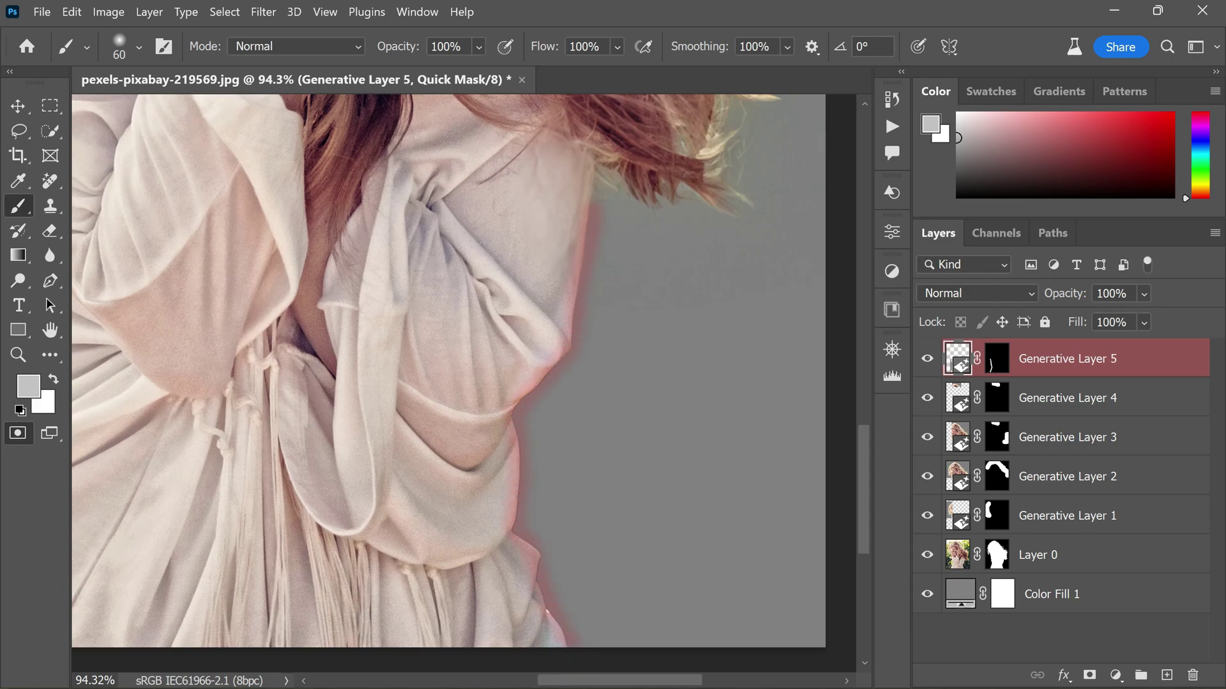
{"action": "left_click", "coordinate": [18, 433]}
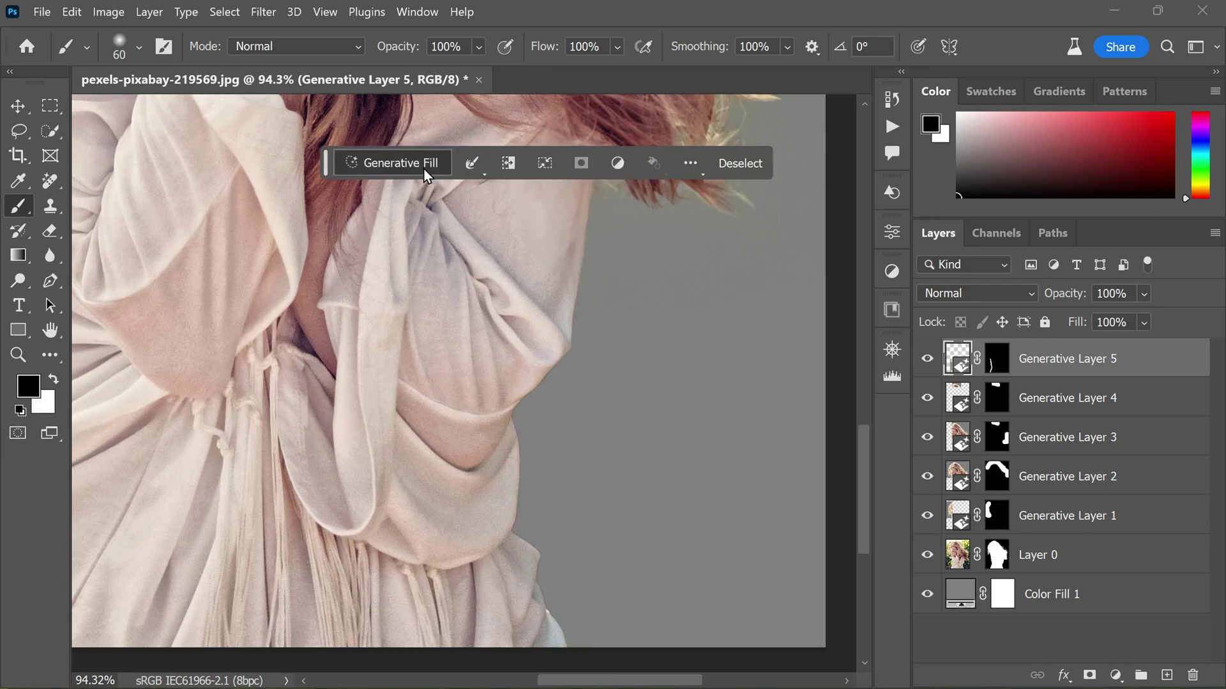
- Run Generative Fill on the garment's right-edge selection, moving the task bar below the image
{"action": "left_click_drag", "start_coordinate": [350, 154], "coordinate": [323, 397]}
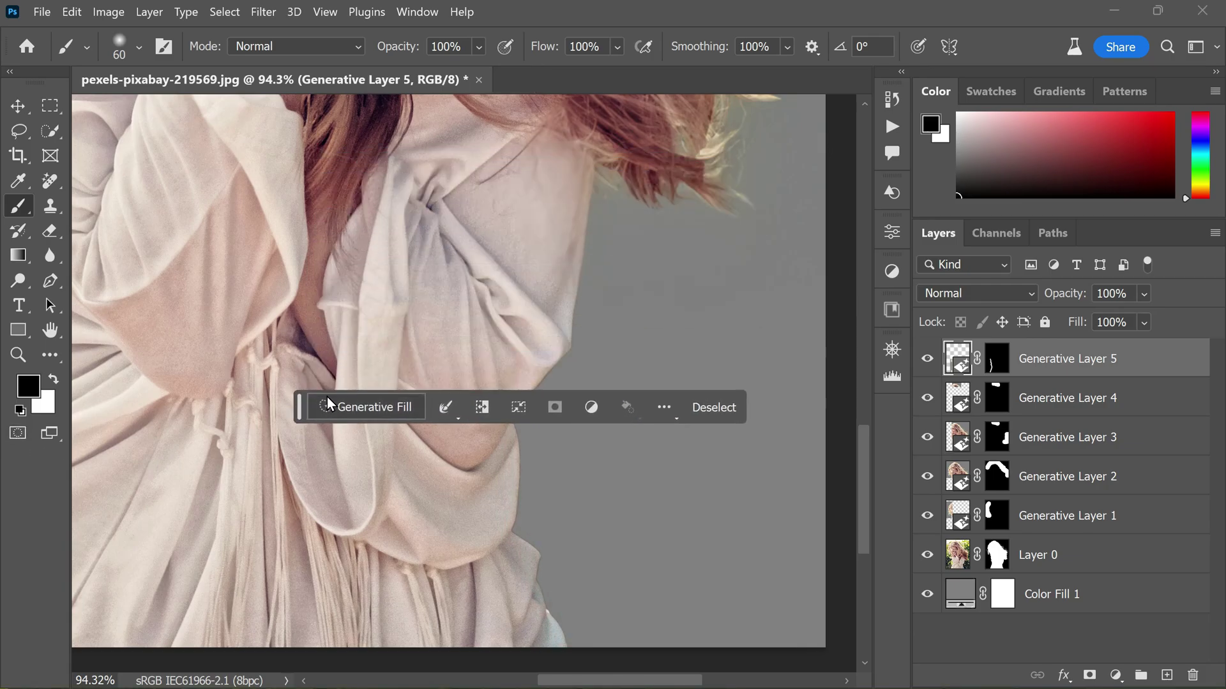
{"action": "left_click", "coordinate": [324, 399]}
{"action": "left_click", "coordinate": [618, 162]}
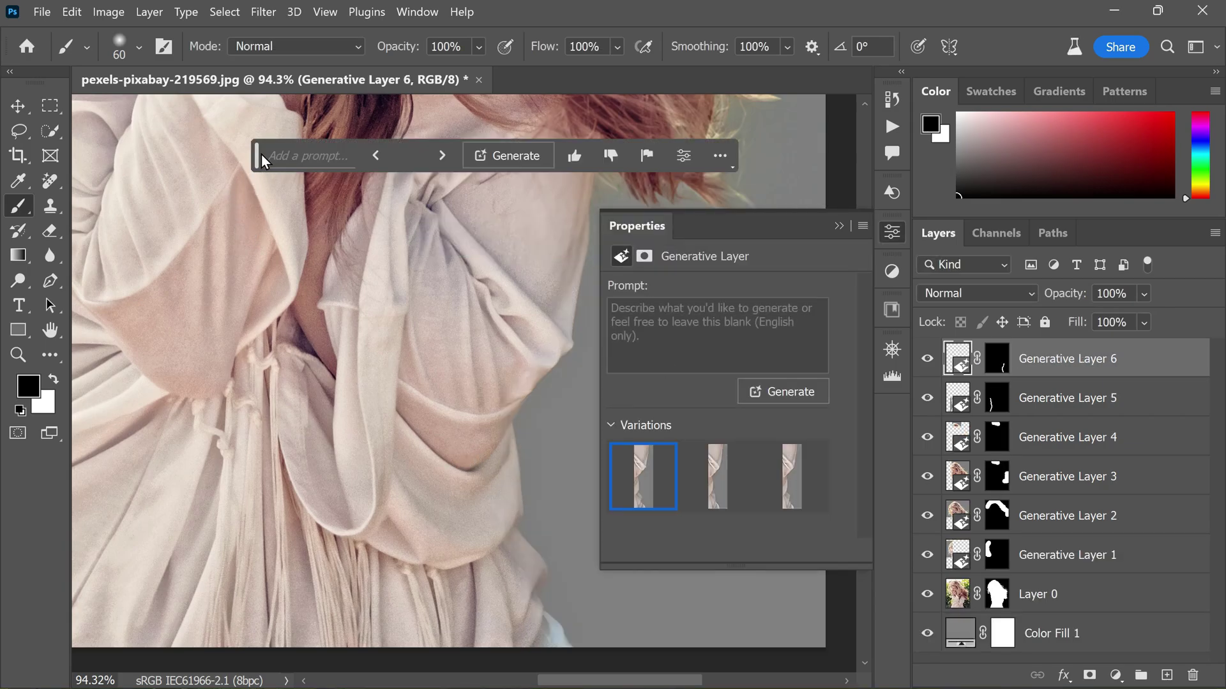
{"action": "left_click_drag", "start_coordinate": [262, 155], "coordinate": [176, 603]}
{"action": "scroll", "coordinate": [444, 495], "scroll_direction": "down", "scroll_amount": 3}
{"action": "scroll", "coordinate": [490, 450], "scroll_direction": "up", "scroll_amount": 2}
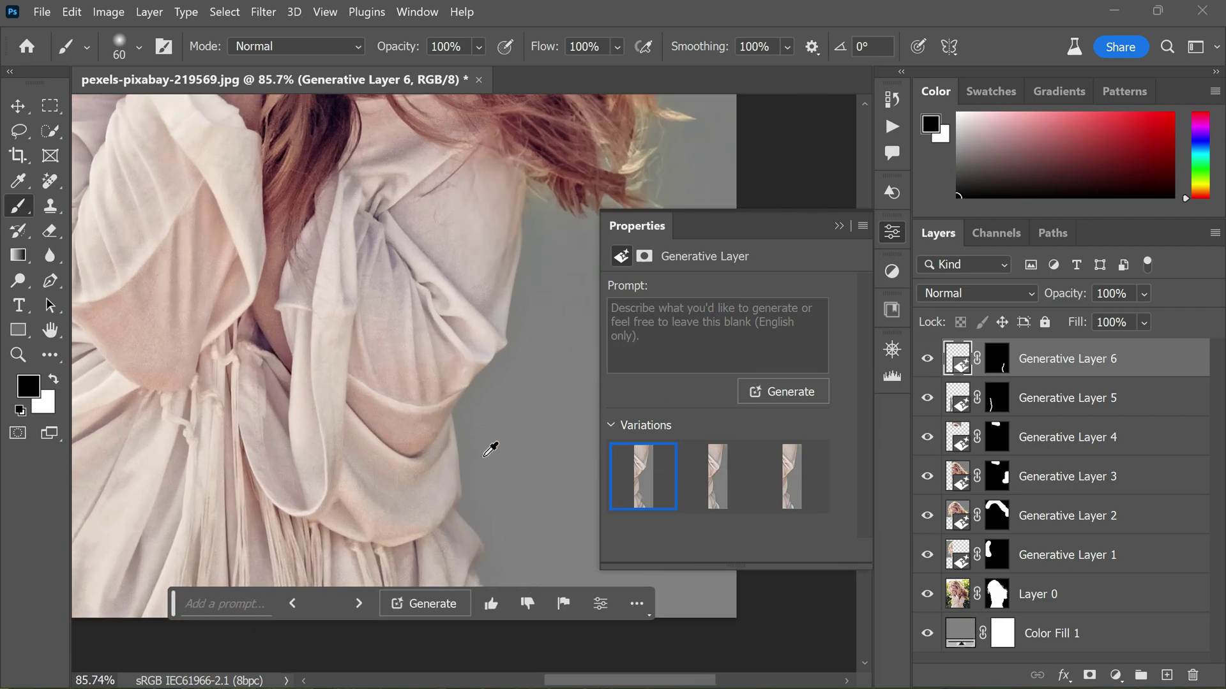
- Compare the three variations, keep the second, and collapse the Properties panel
{"action": "left_click", "coordinate": [728, 488]}
{"action": "left_click", "coordinate": [784, 492]}
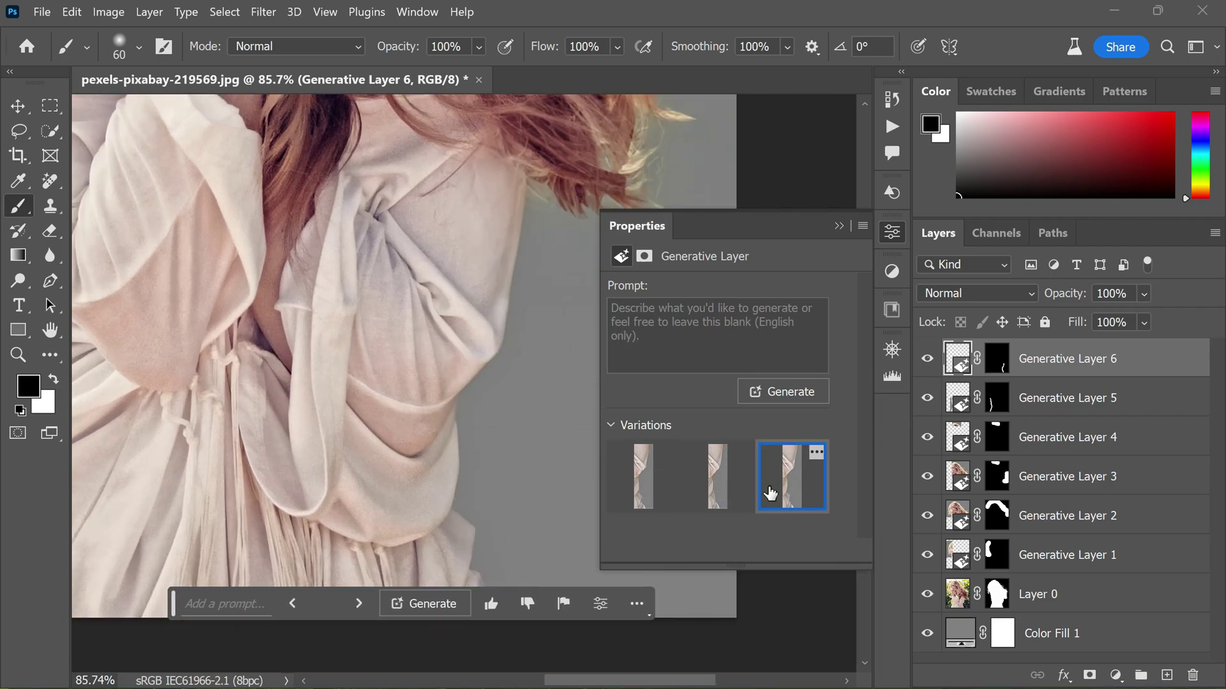
{"action": "left_click", "coordinate": [732, 491]}
{"action": "scroll", "coordinate": [452, 429], "scroll_direction": "down", "scroll_amount": 3}
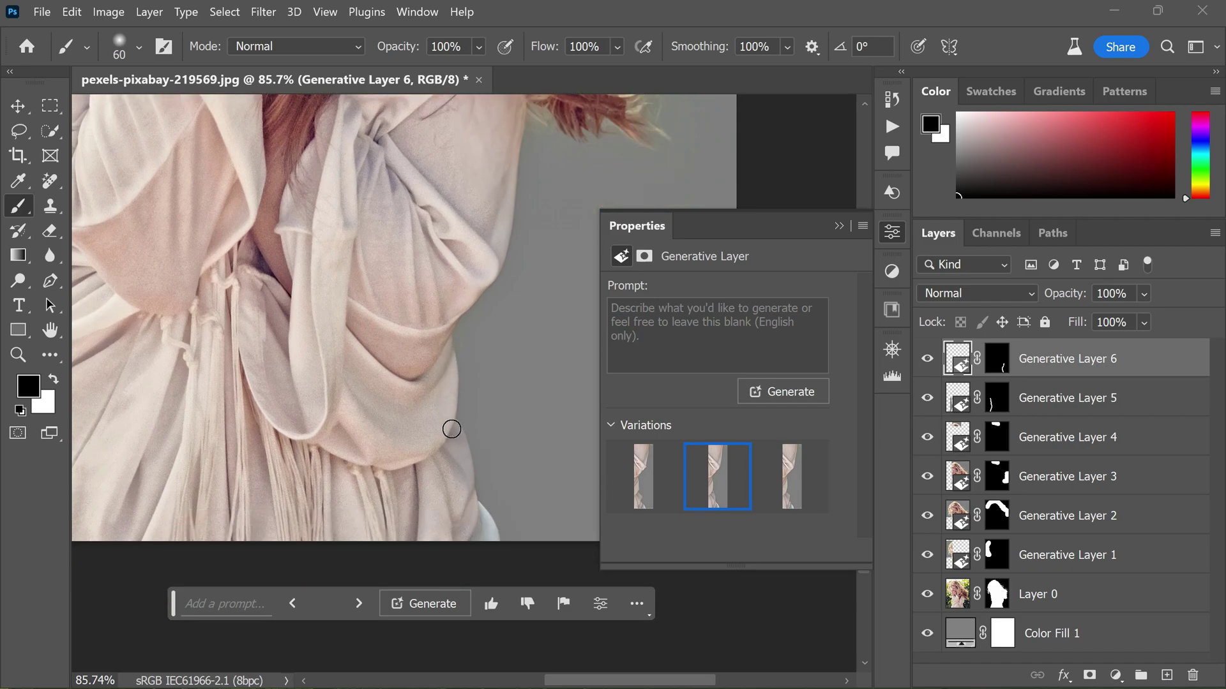
{"action": "scroll", "coordinate": [452, 429], "scroll_direction": "down", "scroll_amount": 3}
{"action": "left_click", "coordinate": [644, 485]}
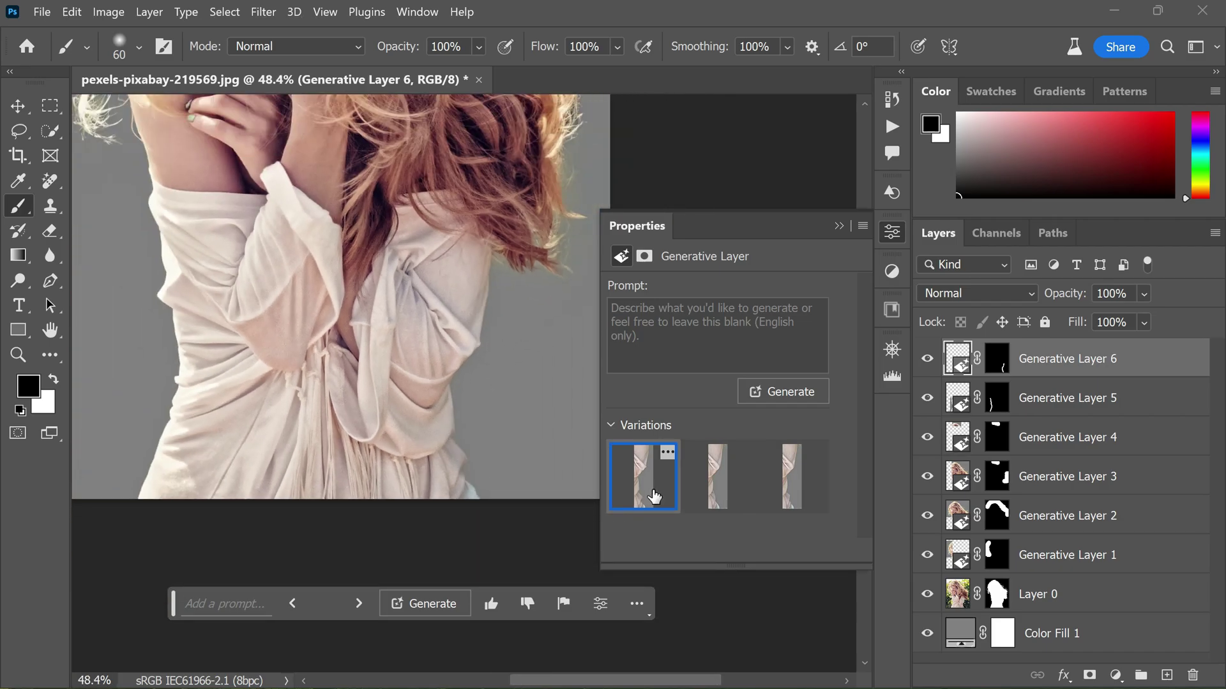
{"action": "left_click", "coordinate": [717, 493]}
{"action": "left_click", "coordinate": [766, 485]}
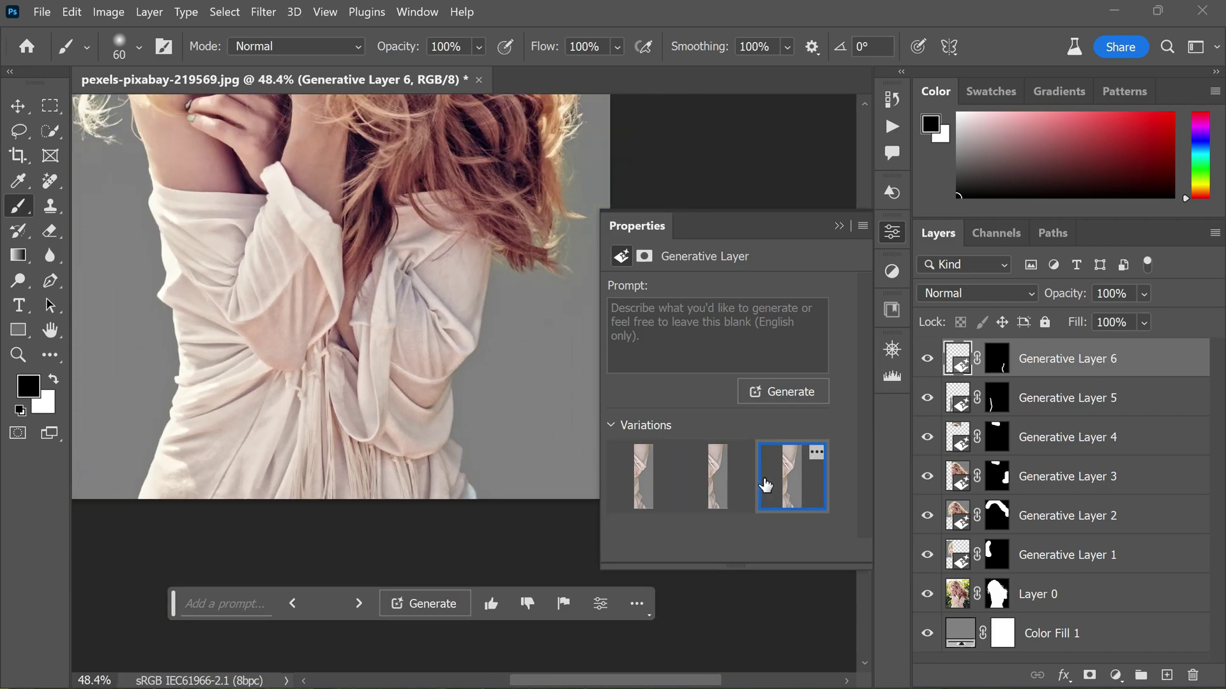
{"action": "left_click", "coordinate": [717, 485]}
{"action": "left_click", "coordinate": [838, 226]}
{"action": "scroll", "coordinate": [540, 373], "scroll_direction": "down", "scroll_amount": 2}
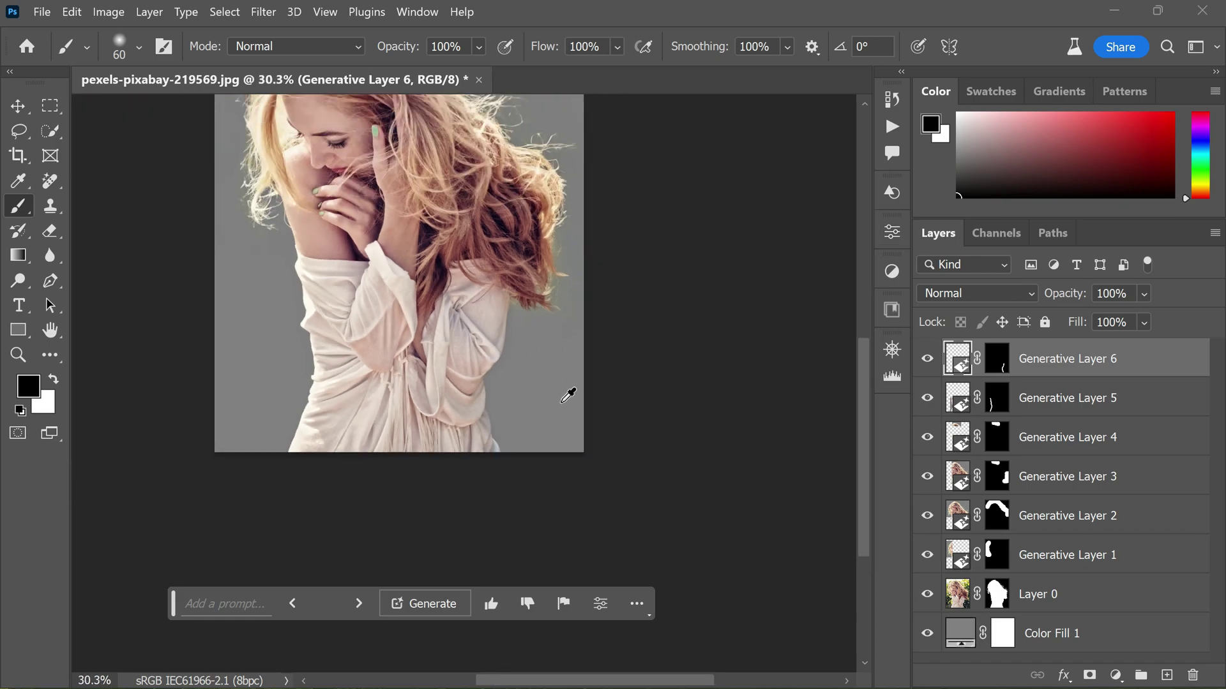
{"action": "scroll", "coordinate": [568, 396], "scroll_direction": "down", "scroll_amount": 1}
{"action": "scroll", "coordinate": [466, 347], "scroll_direction": "up", "scroll_amount": 1}
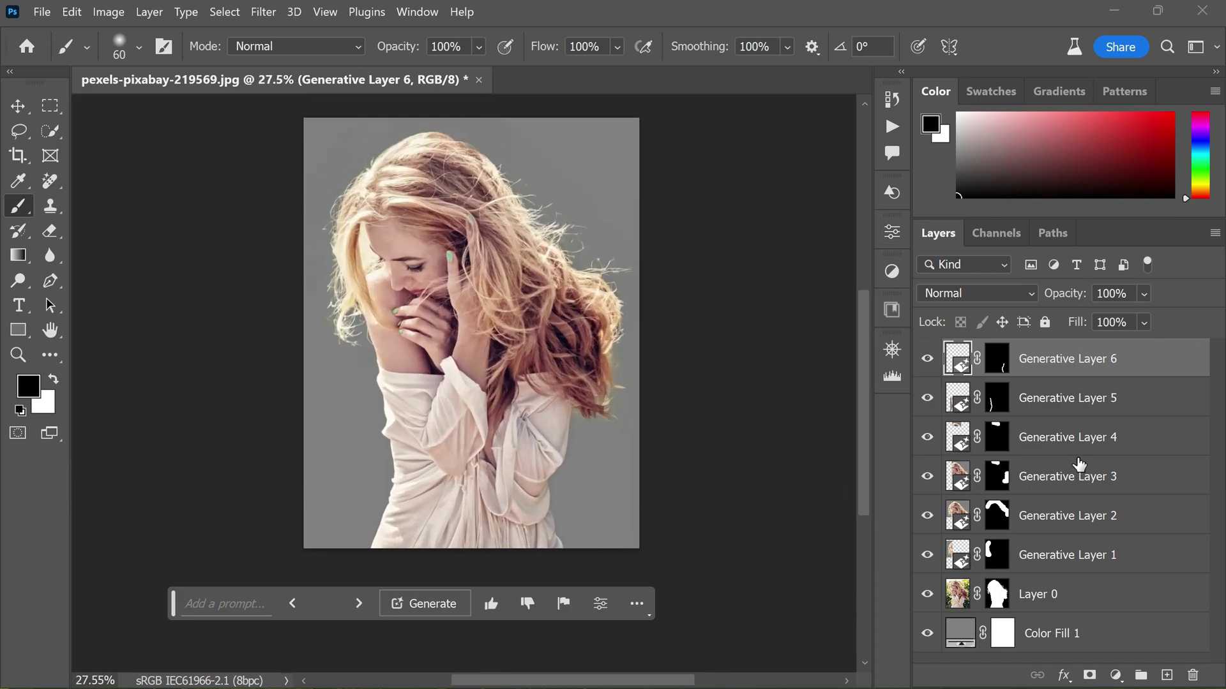
{"action": "left_click", "coordinate": [926, 635], "text": "alt"}
{"action": "left_click", "coordinate": [927, 635], "text": "alt"}
{"action": "left_click", "coordinate": [927, 595], "text": "alt"}
{"action": "left_click", "coordinate": [927, 596], "text": "alt"}
{"action": "left_click", "coordinate": [927, 596], "text": "alt"}
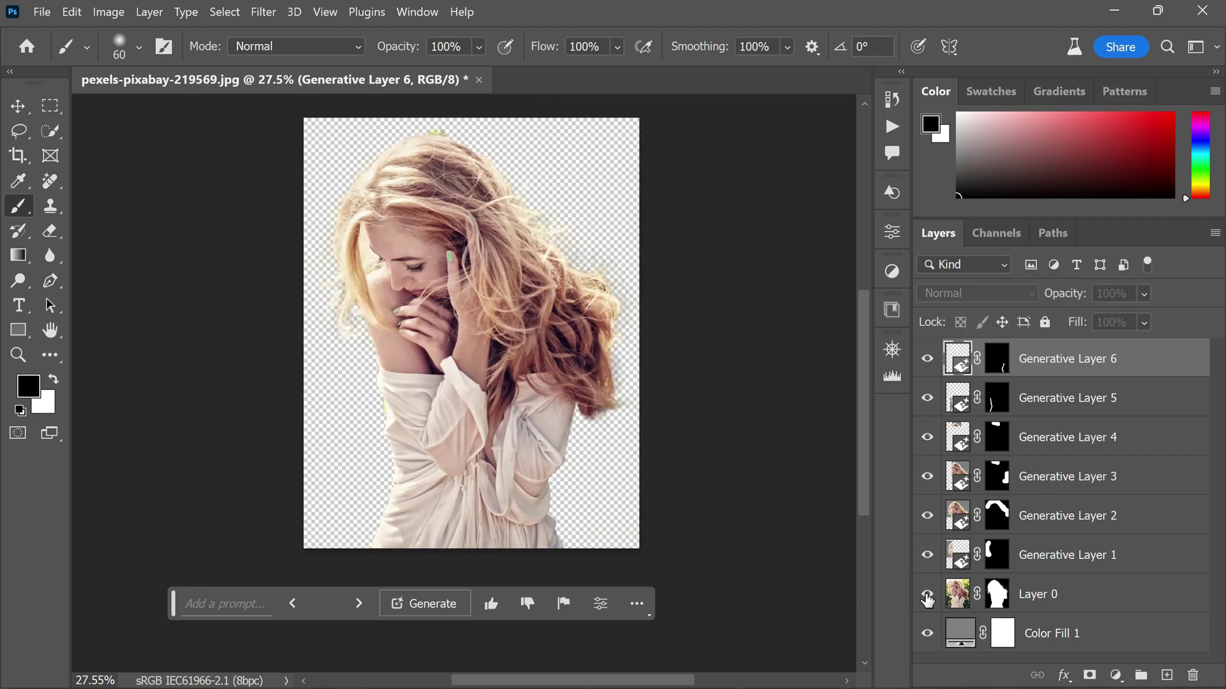
{"action": "left_click", "coordinate": [927, 596], "text": "alt"}
{"action": "left_click", "coordinate": [926, 595], "text": "alt"}
{"action": "left_click", "coordinate": [927, 596], "text": "alt"}
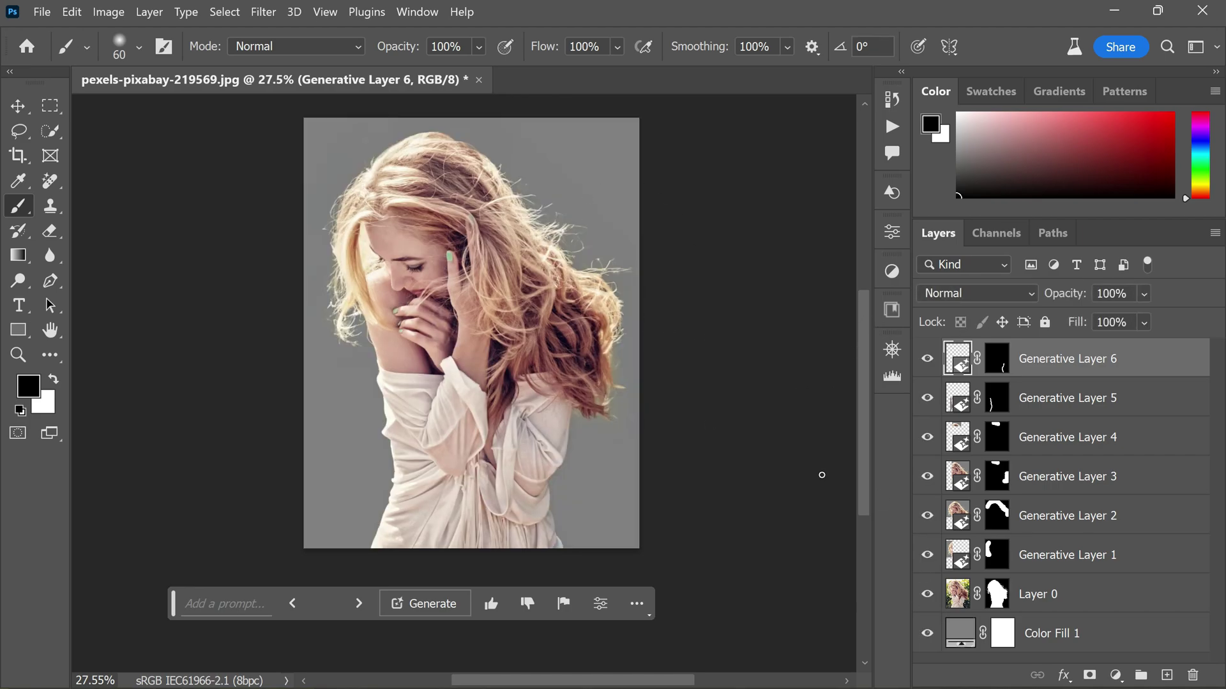
{"action": "left_click", "coordinate": [927, 596]}
{"action": "left_click", "coordinate": [927, 595]}
{"action": "double_click", "coordinate": [959, 636]}
{"action": "left_click_drag", "start_coordinate": [802, 277], "coordinate": [863, 225]}
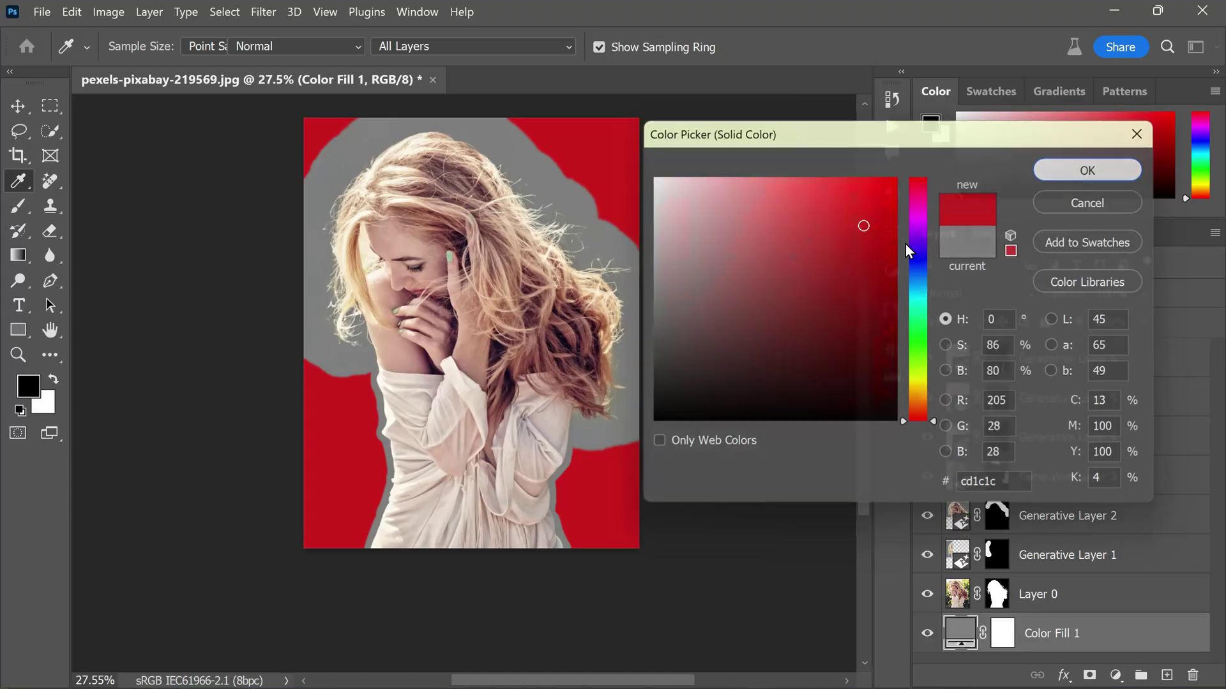
{"action": "key", "text": "Return"}
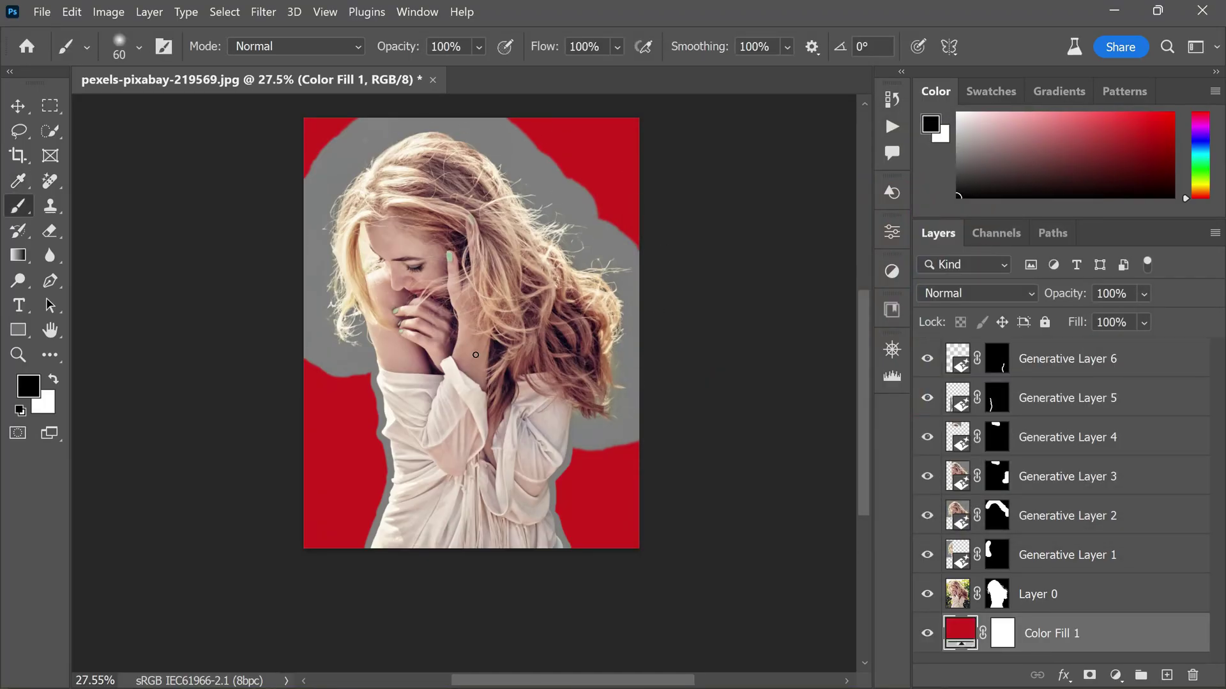
{"action": "double_click", "coordinate": [958, 633]}
{"action": "mouse_move", "coordinate": [620, 281]}
{"action": "left_mouse_down"}
{"action": "mouse_move", "coordinate": [627, 273]}
{"action": "mouse_move", "coordinate": [607, 298]}
{"action": "left_mouse_up"}
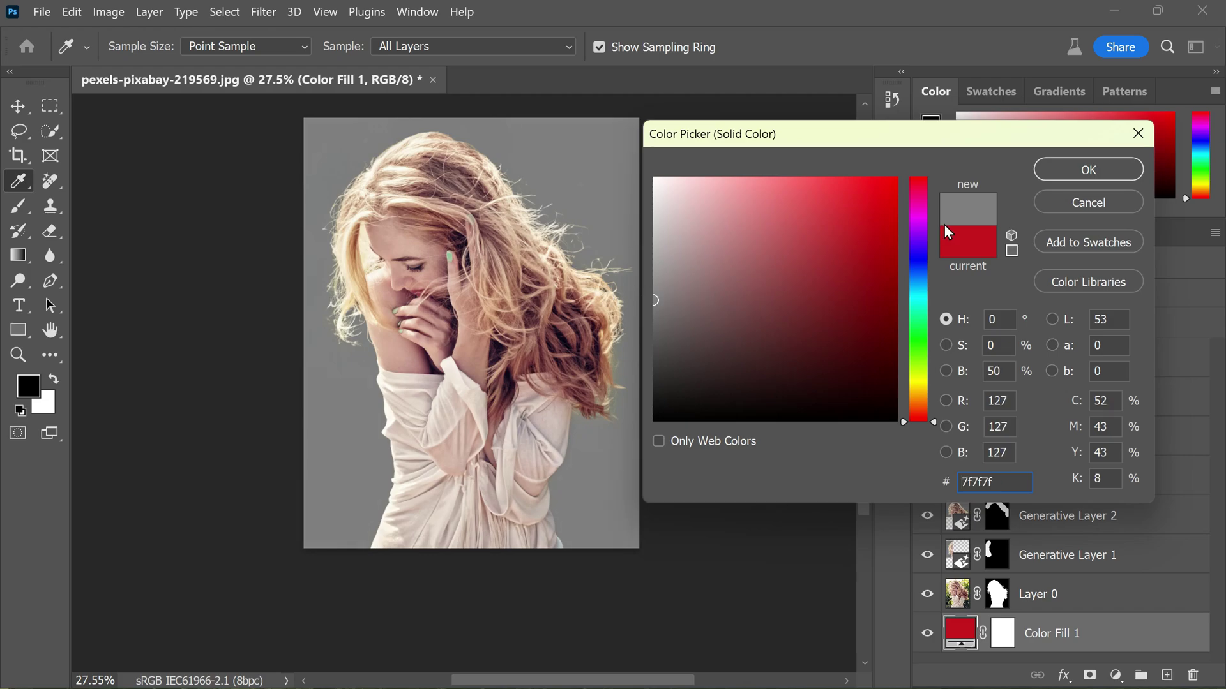
{"action": "left_click", "coordinate": [1063, 168]}
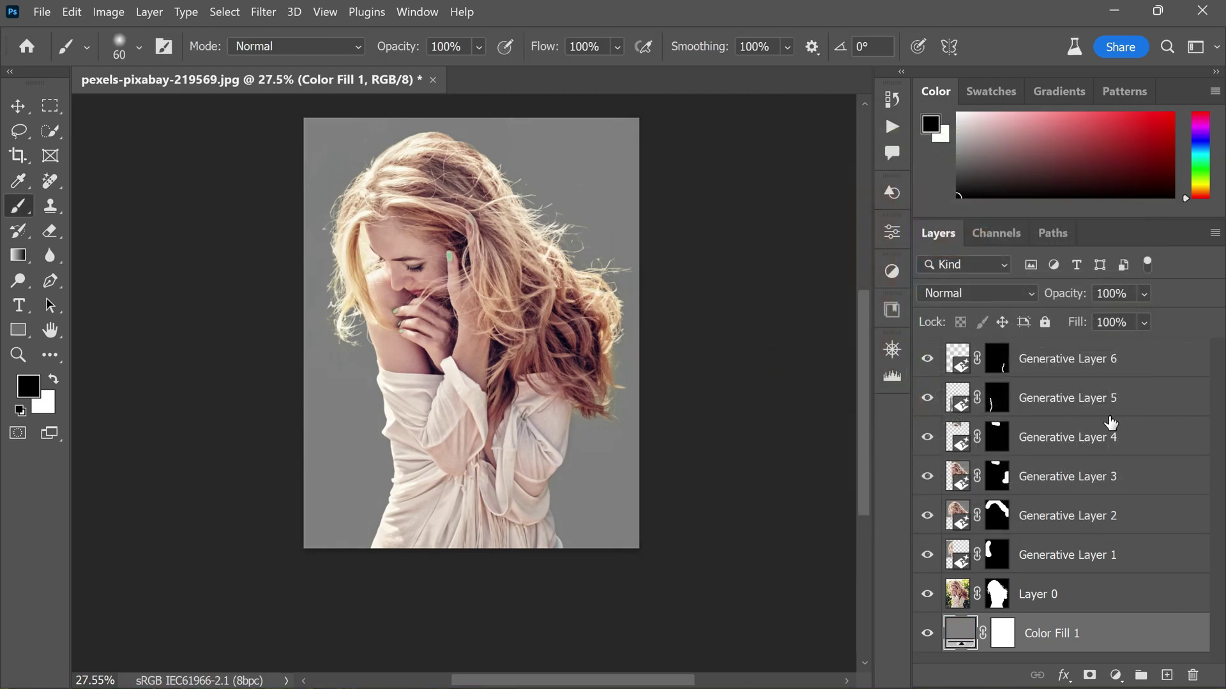
{"action": "left_click", "coordinate": [1082, 369]}
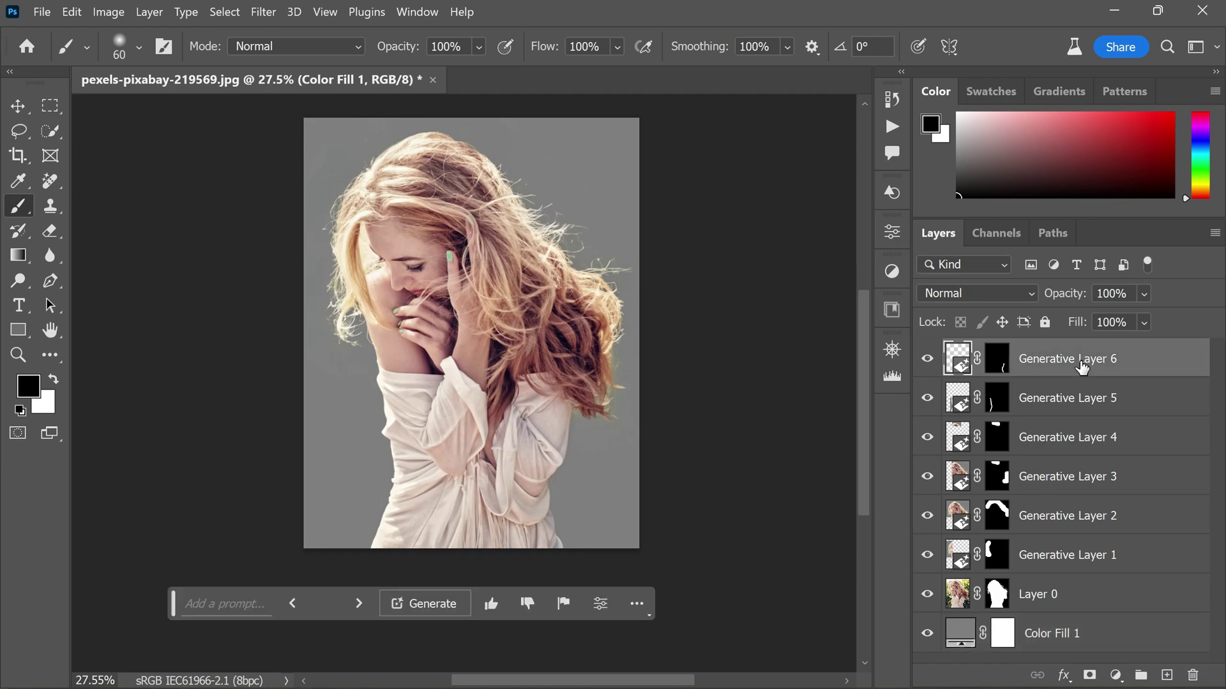
{"action": "left_click", "coordinate": [1073, 600], "text": "shift"}
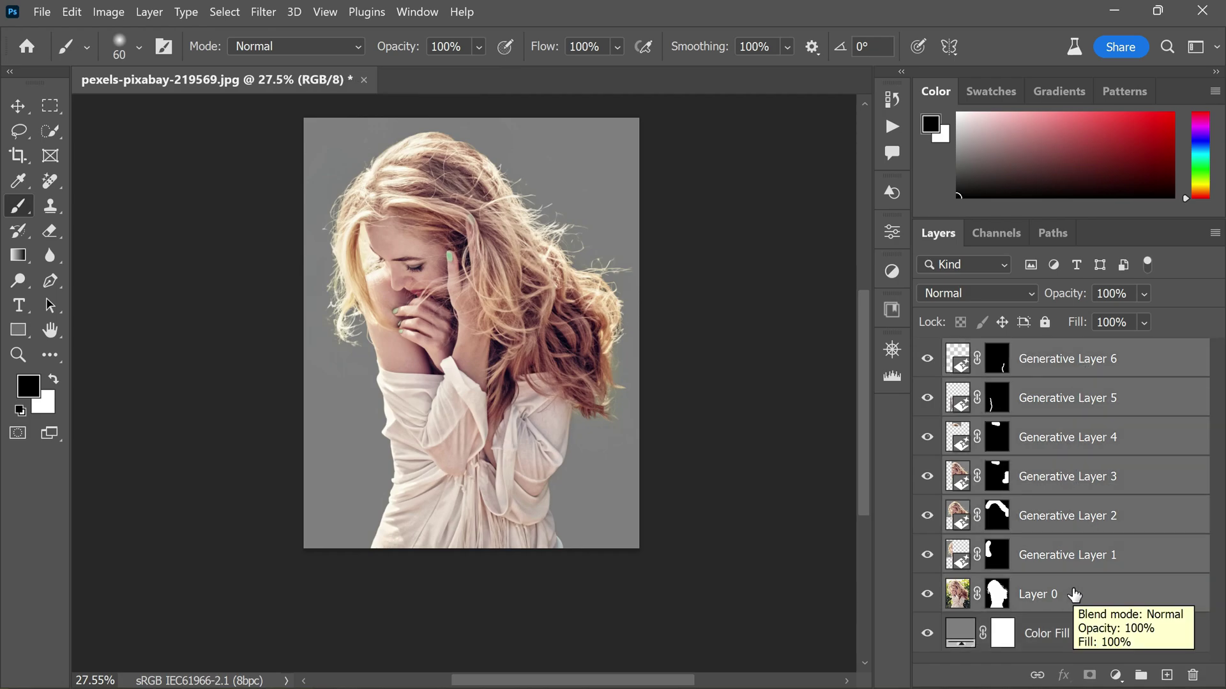
- Group the selected patch layers into a group named 'Ai'
{"action": "right_click", "coordinate": [1074, 591]}
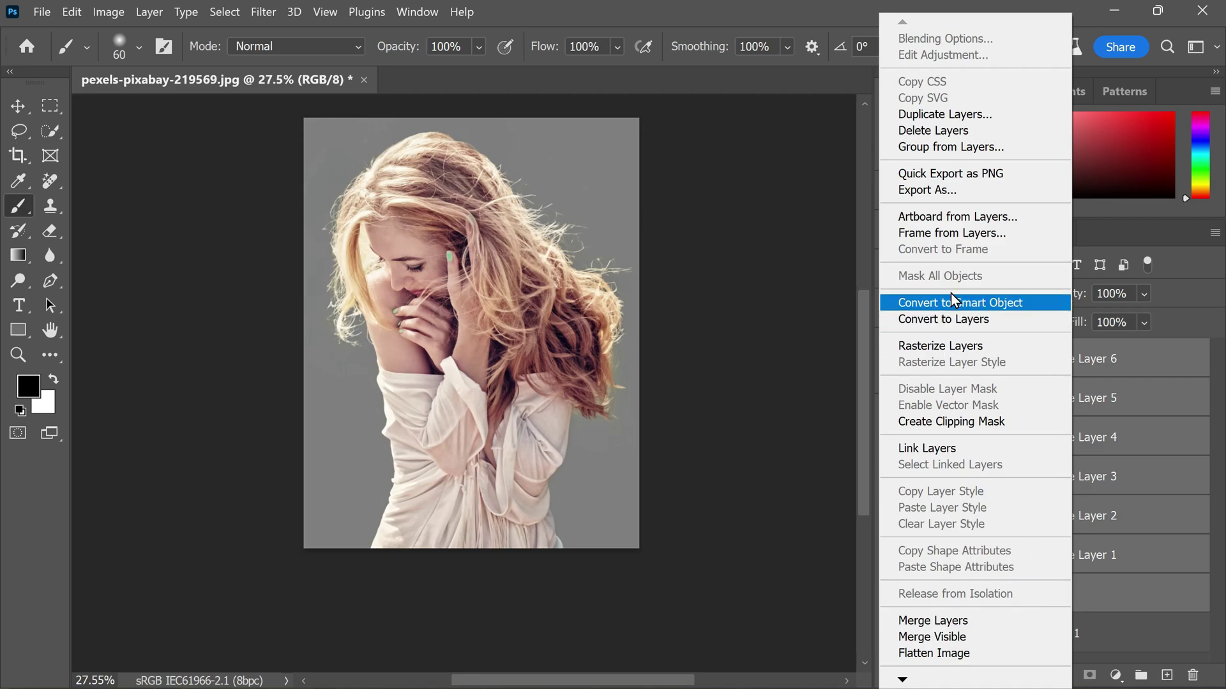
{"action": "left_click", "coordinate": [963, 151]}
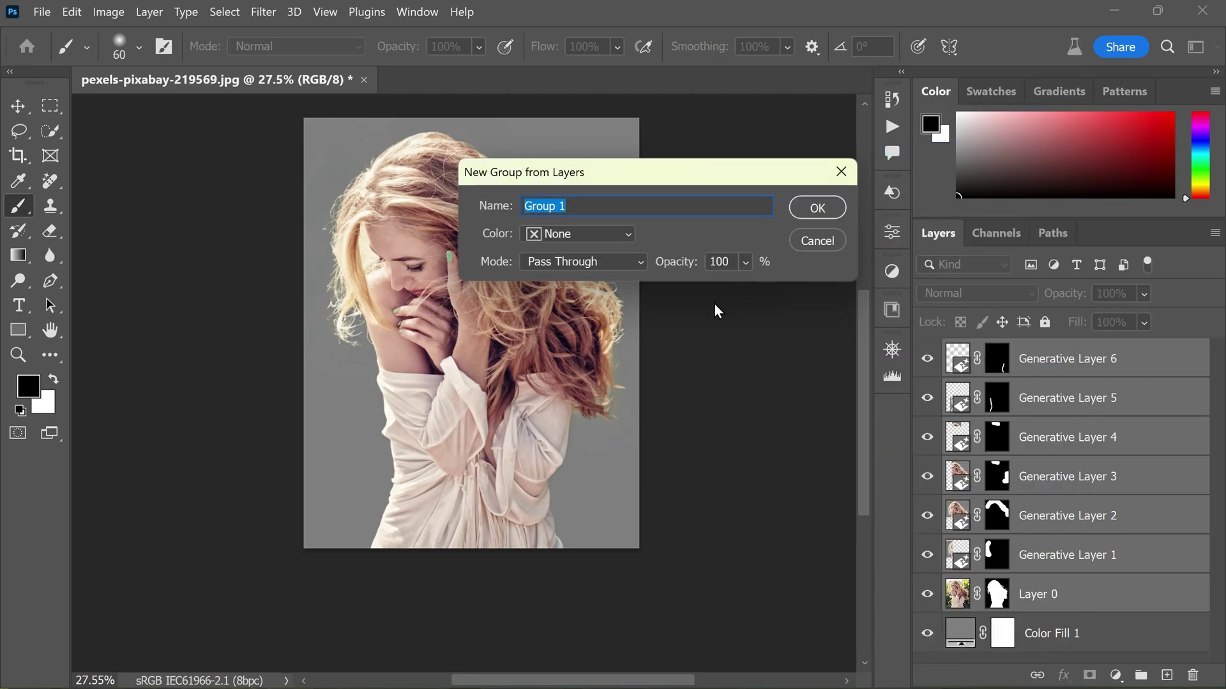
{"action": "type", "text": "Ai"}
{"action": "left_click", "coordinate": [801, 213]}
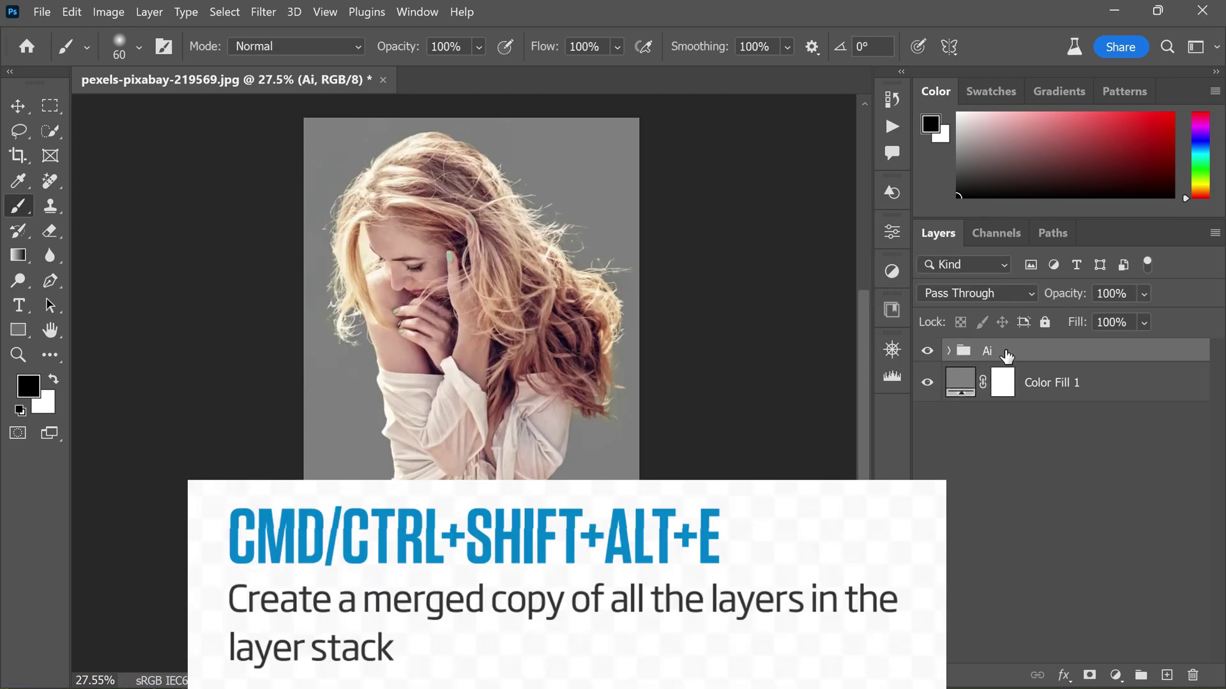
- Stamp all visible layers into a merged Layer 1 with Ctrl+Shift+Alt+E and open Select and Mask
{"action": "key", "text": "ctrl+shift+alt+e"}
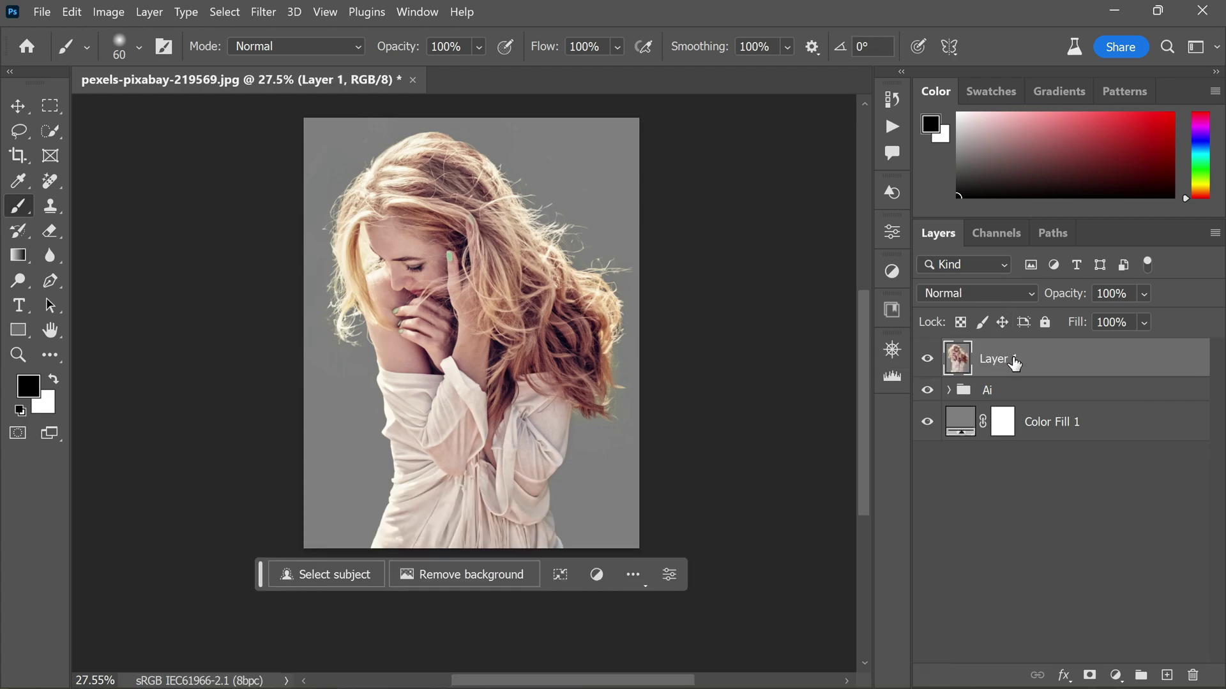
{"action": "left_click", "coordinate": [233, 19]}
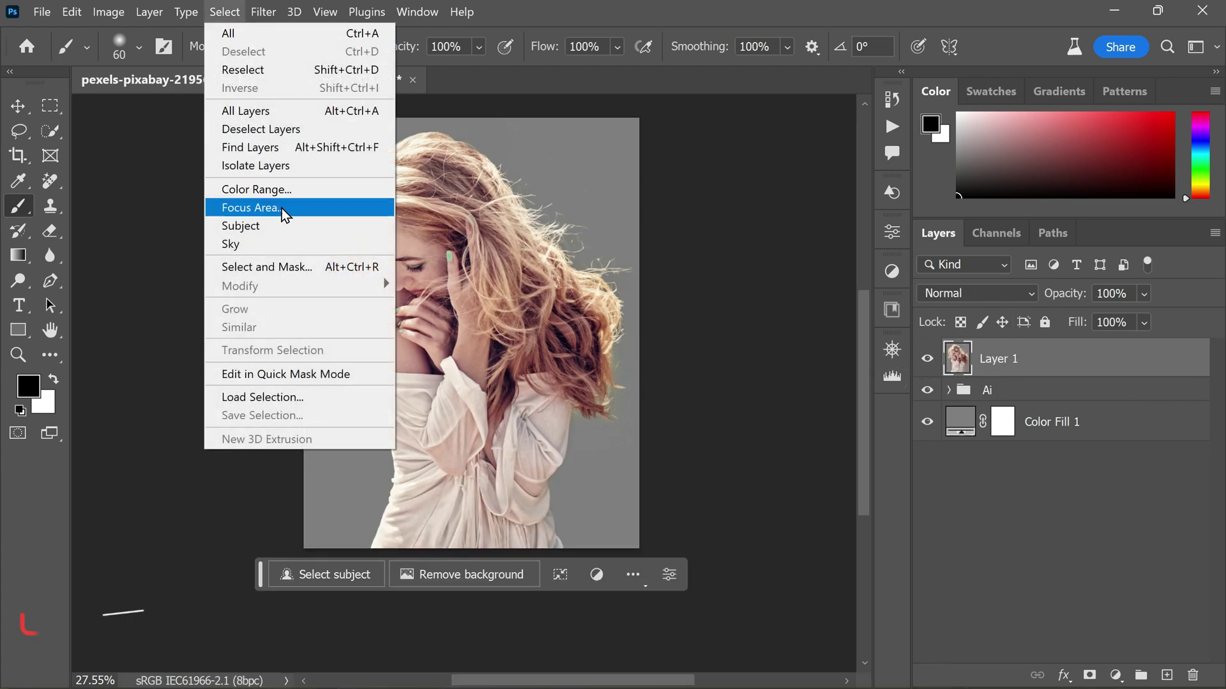
{"action": "left_click", "coordinate": [313, 267]}
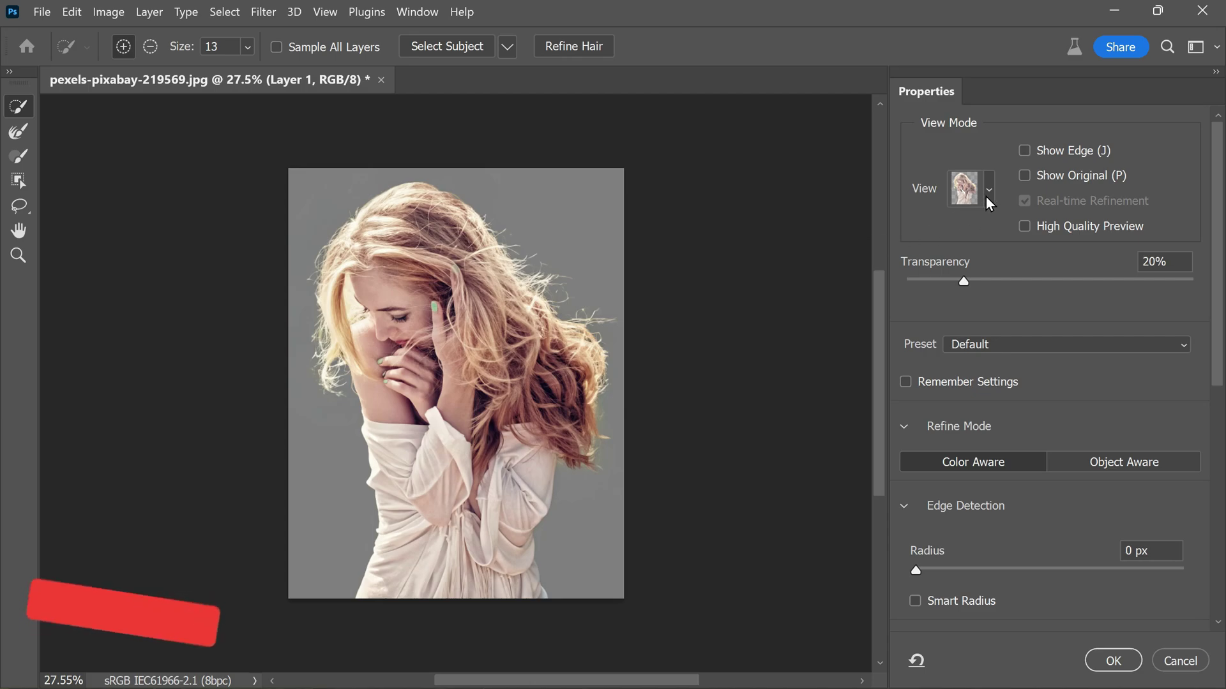
- In Select and Mask, use Overlay view, Select Subject, then Refine Hair
{"action": "left_click", "coordinate": [988, 190]}
{"action": "left_click", "coordinate": [966, 323]}
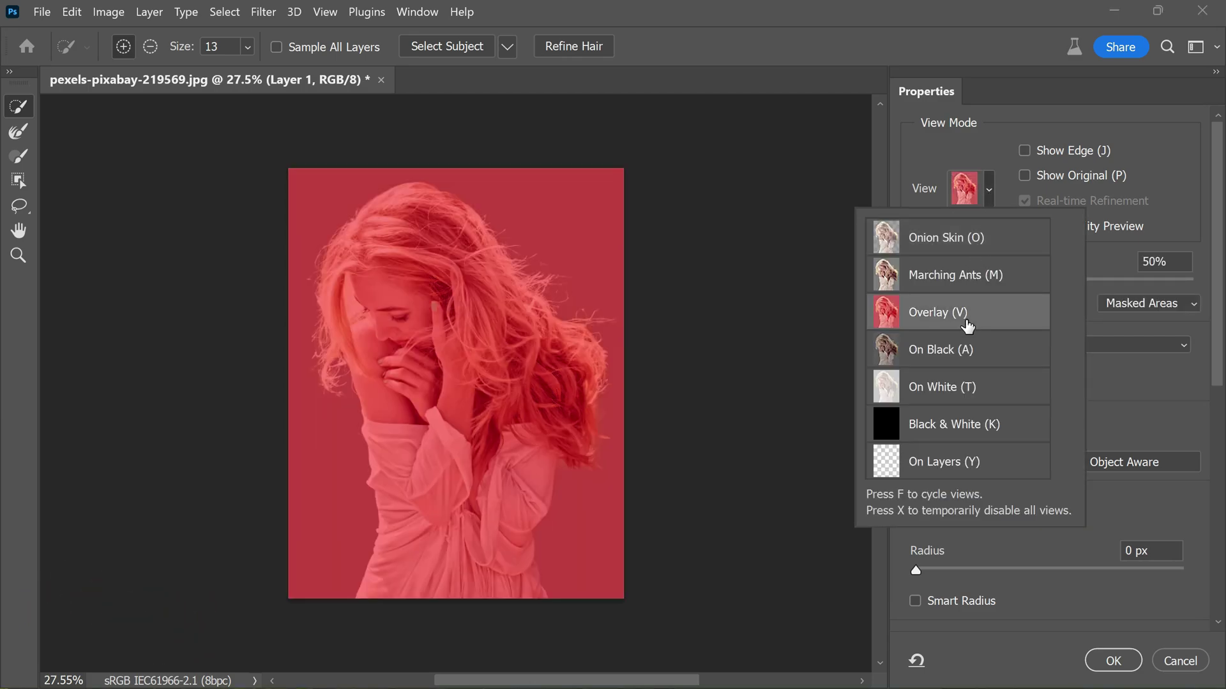
{"action": "left_click", "coordinate": [452, 58]}
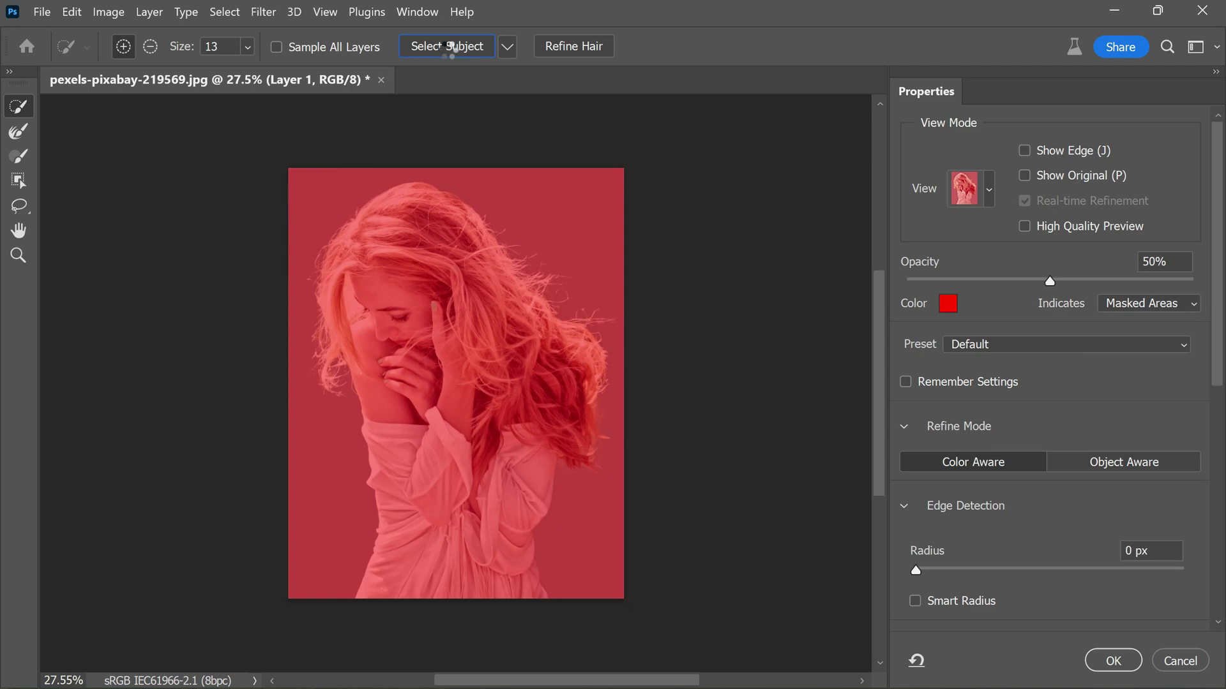
{"action": "left_click", "coordinate": [565, 45]}
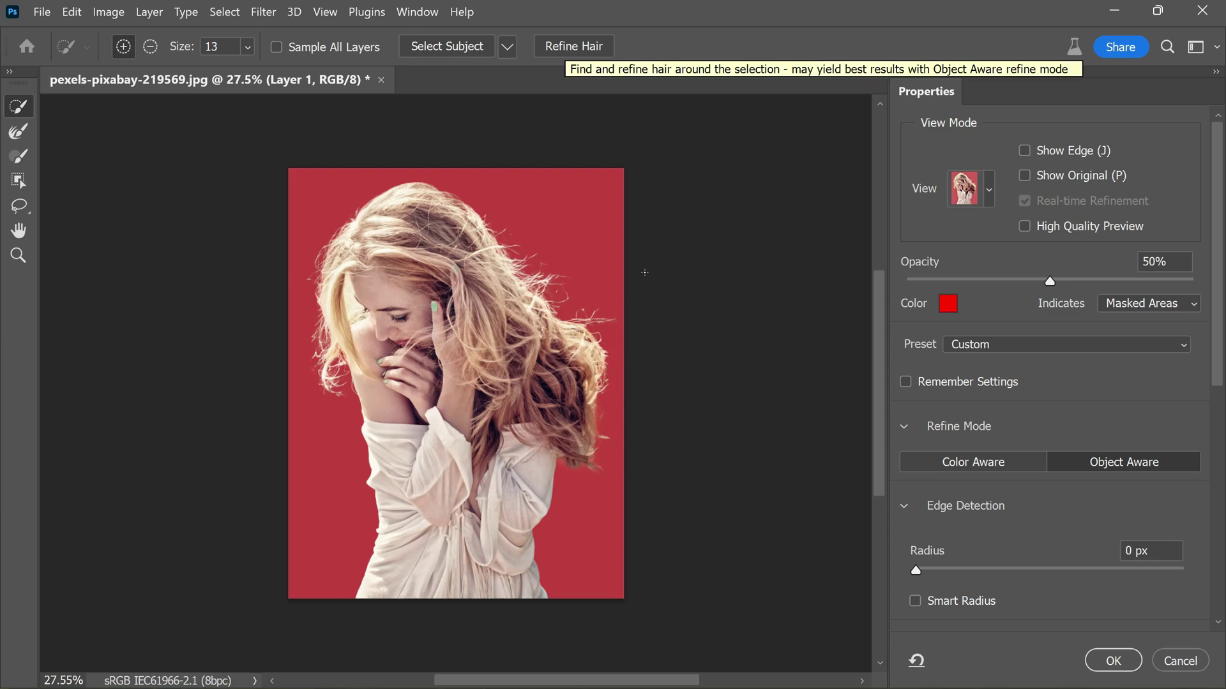
- Leave Decontaminate Colors off and output to New Layer with Layer Mask
{"action": "left_click_drag", "start_coordinate": [1220, 381], "coordinate": [1221, 613]}
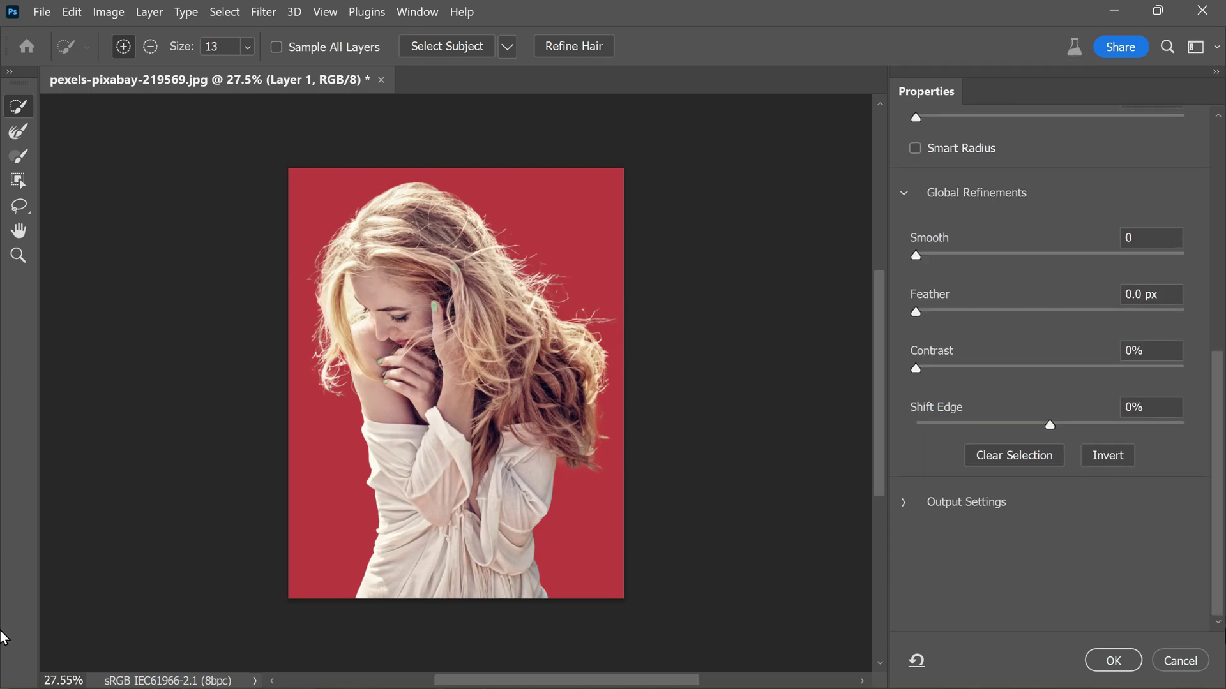
{"action": "left_click", "coordinate": [904, 503]}
{"action": "left_click", "coordinate": [914, 534]}
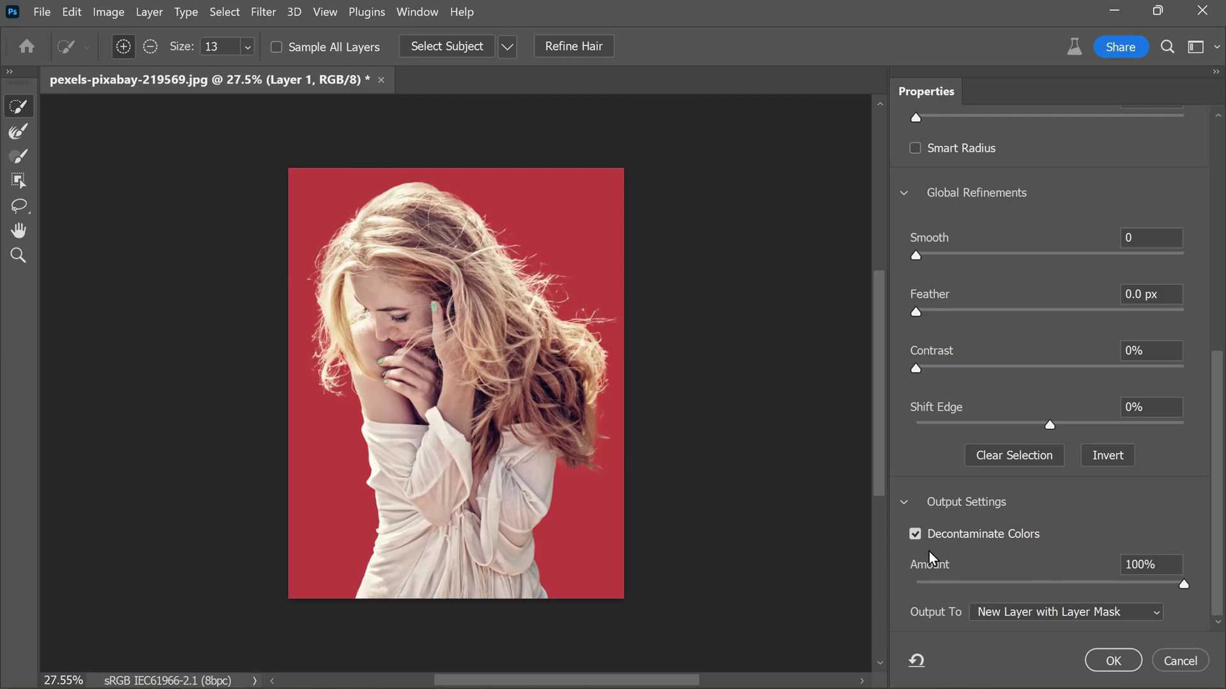
{"action": "left_click", "coordinate": [915, 536]}
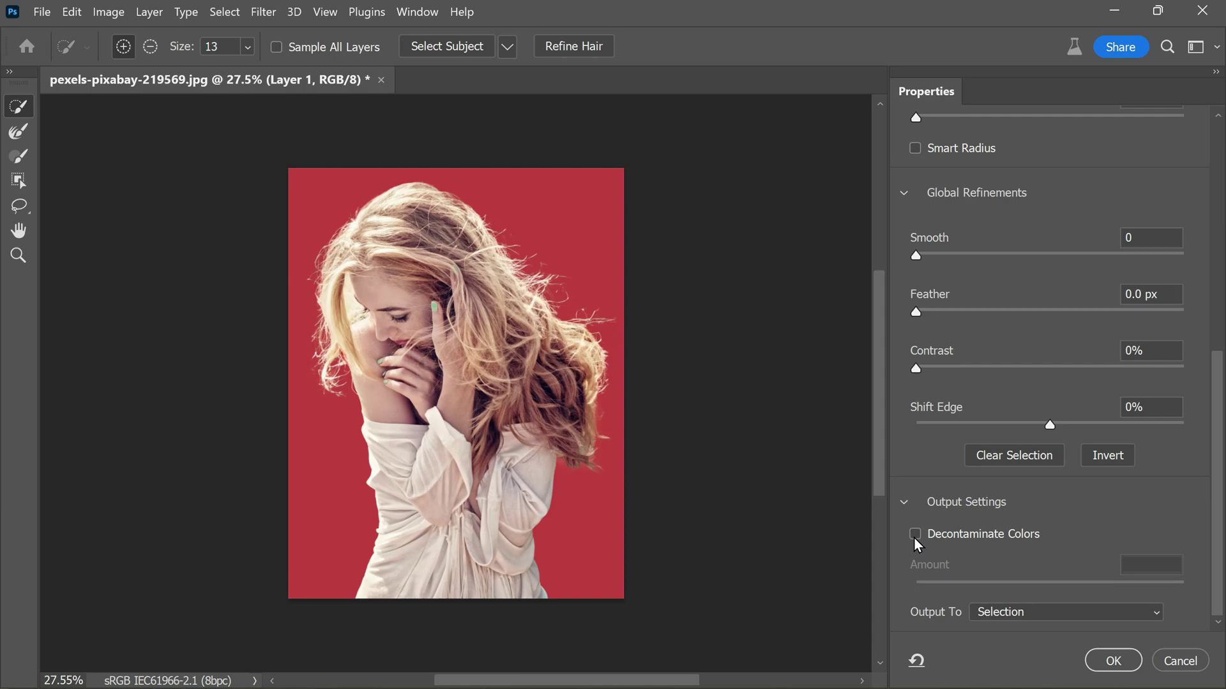
{"action": "left_click", "coordinate": [913, 537]}
{"action": "left_click", "coordinate": [913, 537]}
{"action": "left_click", "coordinate": [914, 536]}
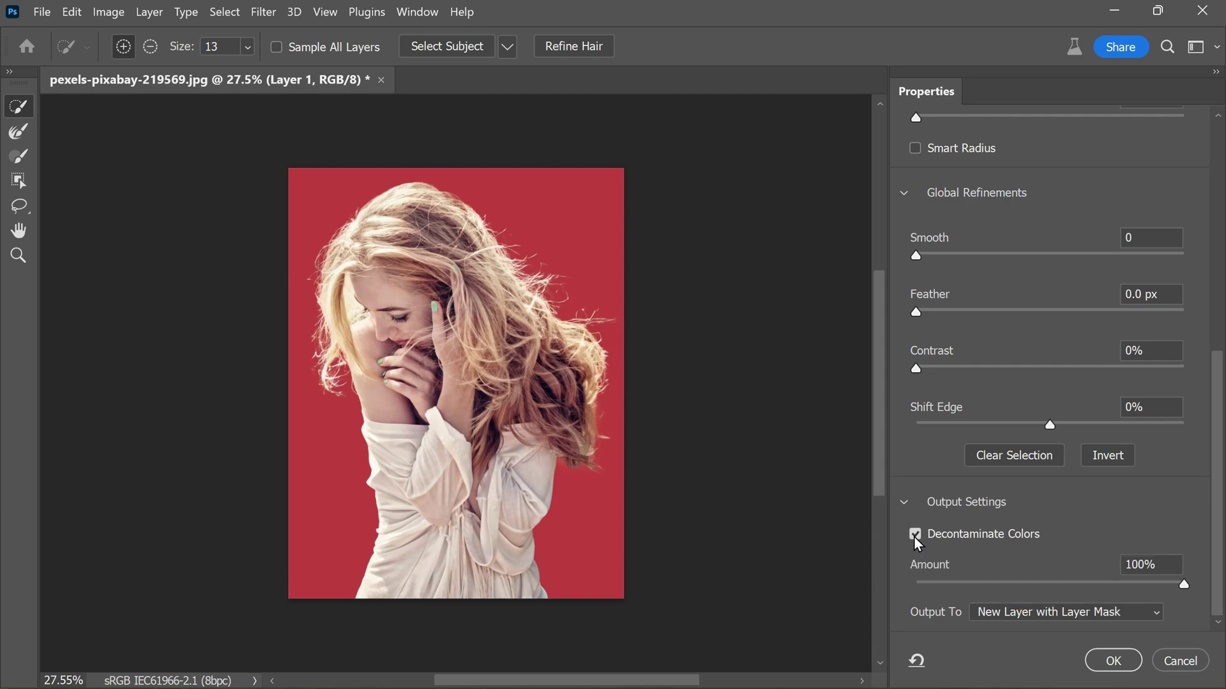
{"action": "left_click", "coordinate": [914, 537]}
{"action": "left_click", "coordinate": [1098, 613]}
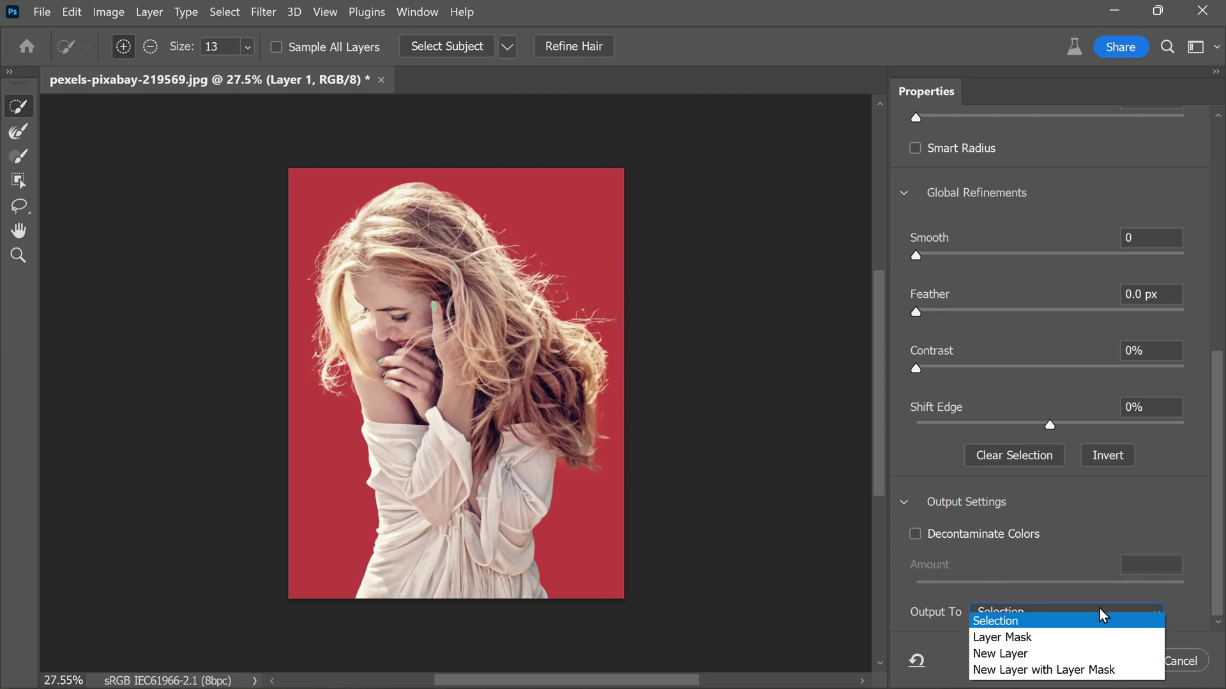
{"action": "left_click", "coordinate": [1093, 635]}
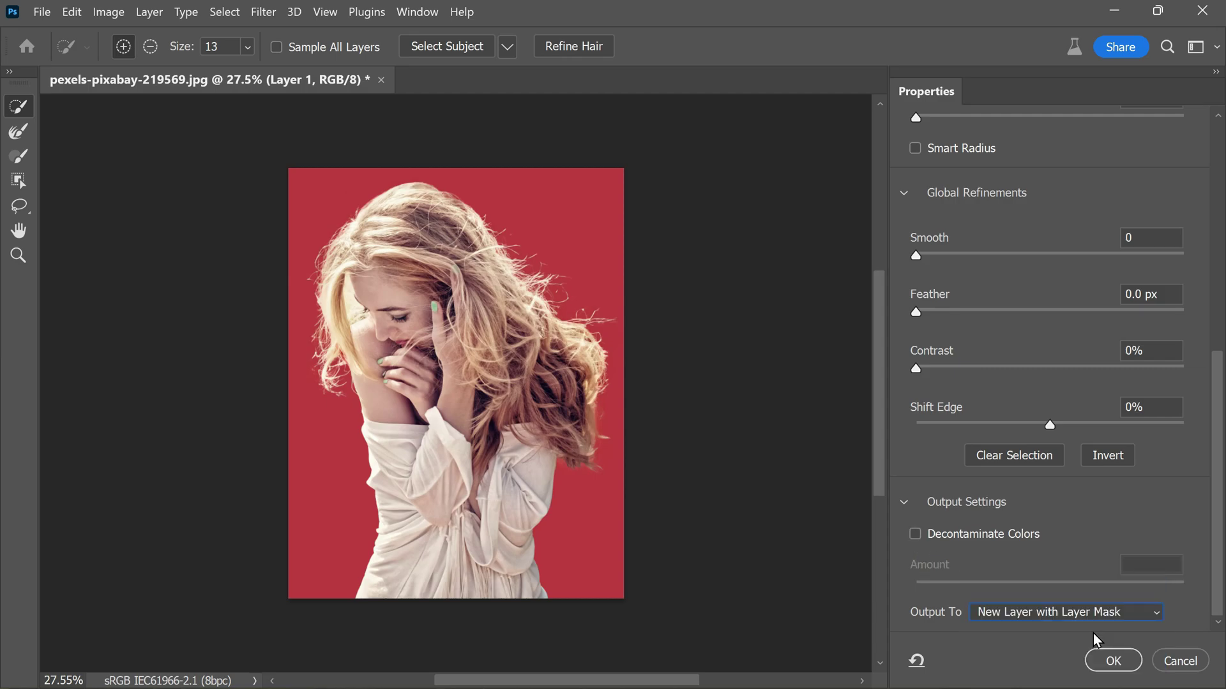
{"action": "left_click", "coordinate": [1113, 660]}
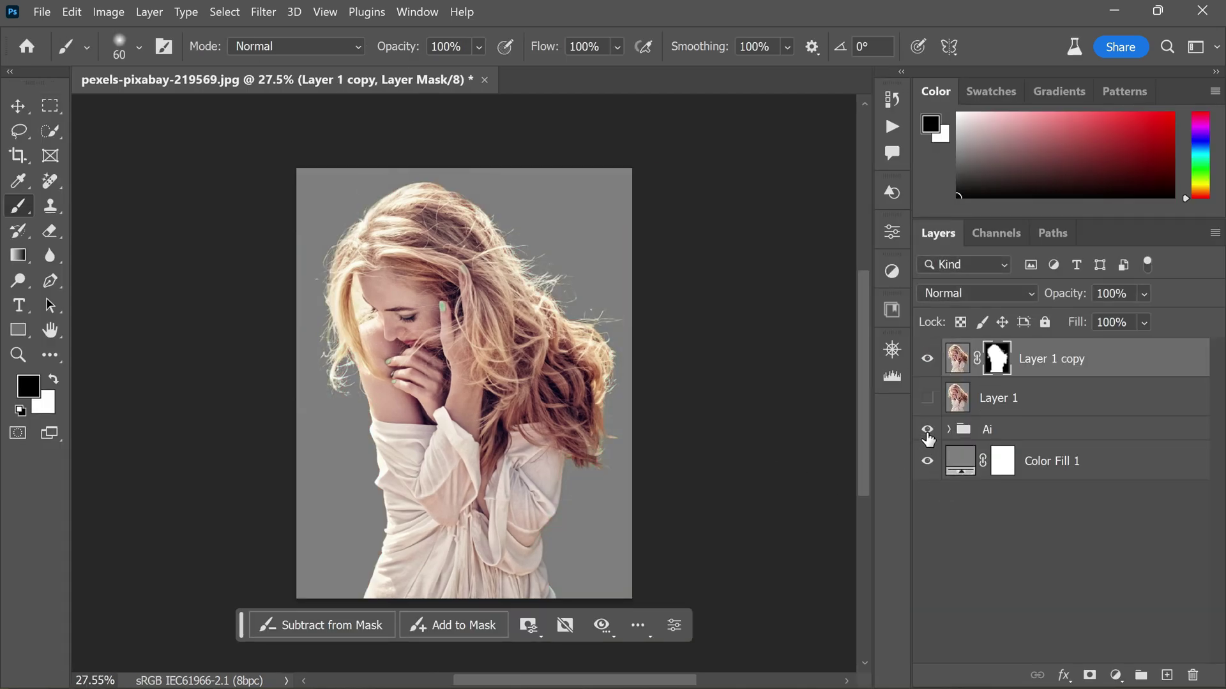
- Try white, black, red, orange, purple and magenta fills, cancel to keep grey, then hide Color Fill 1
{"action": "double_click", "coordinate": [959, 461]}
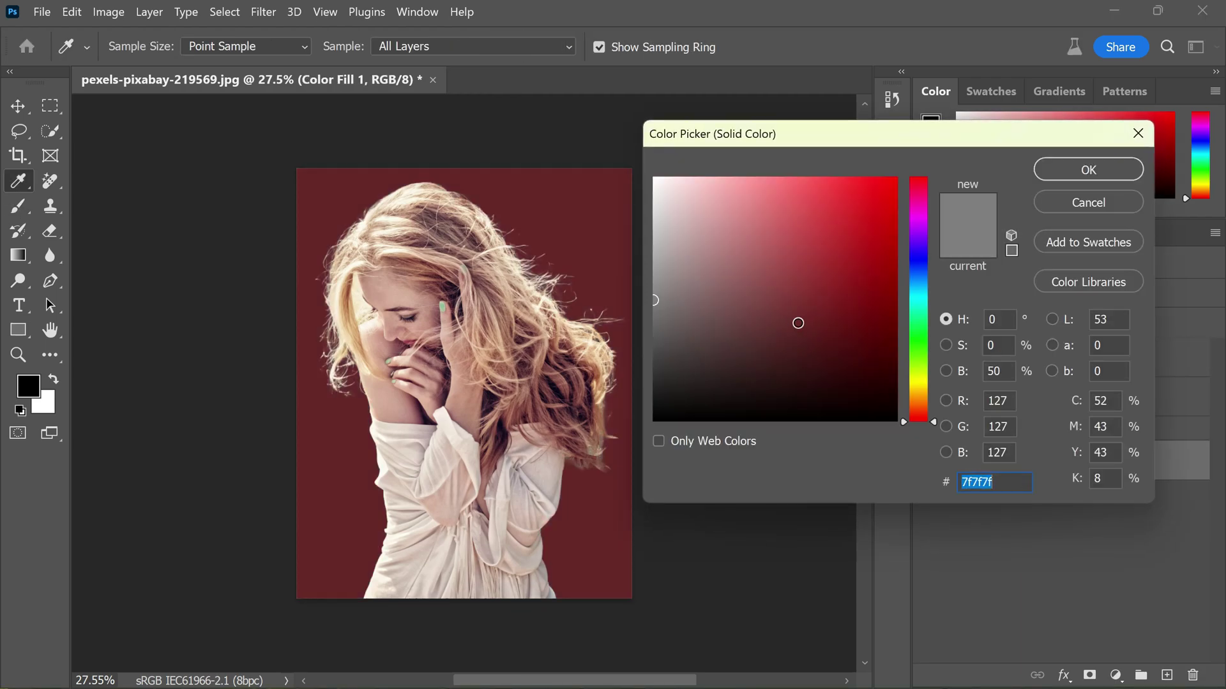
{"action": "left_click_drag", "start_coordinate": [796, 333], "coordinate": [596, 468]}
{"action": "left_click", "coordinate": [745, 275]}
{"action": "left_click_drag", "start_coordinate": [697, 220], "coordinate": [654, 179]}
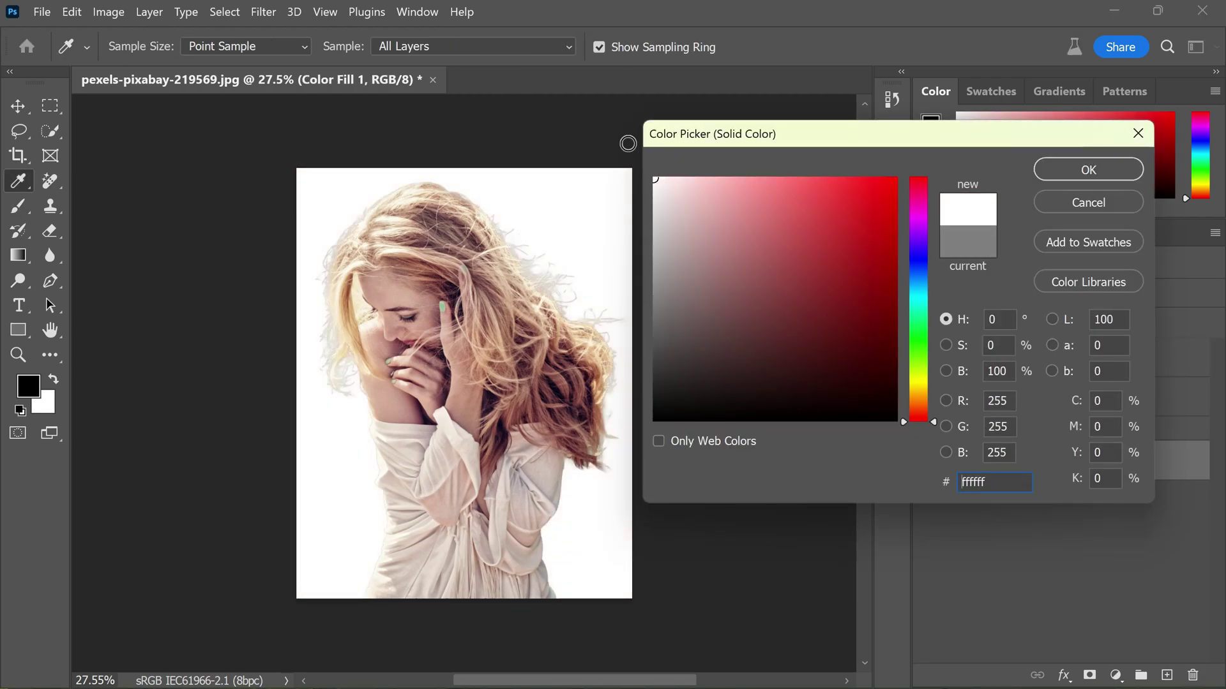
{"action": "left_click_drag", "start_coordinate": [786, 254], "coordinate": [637, 444]}
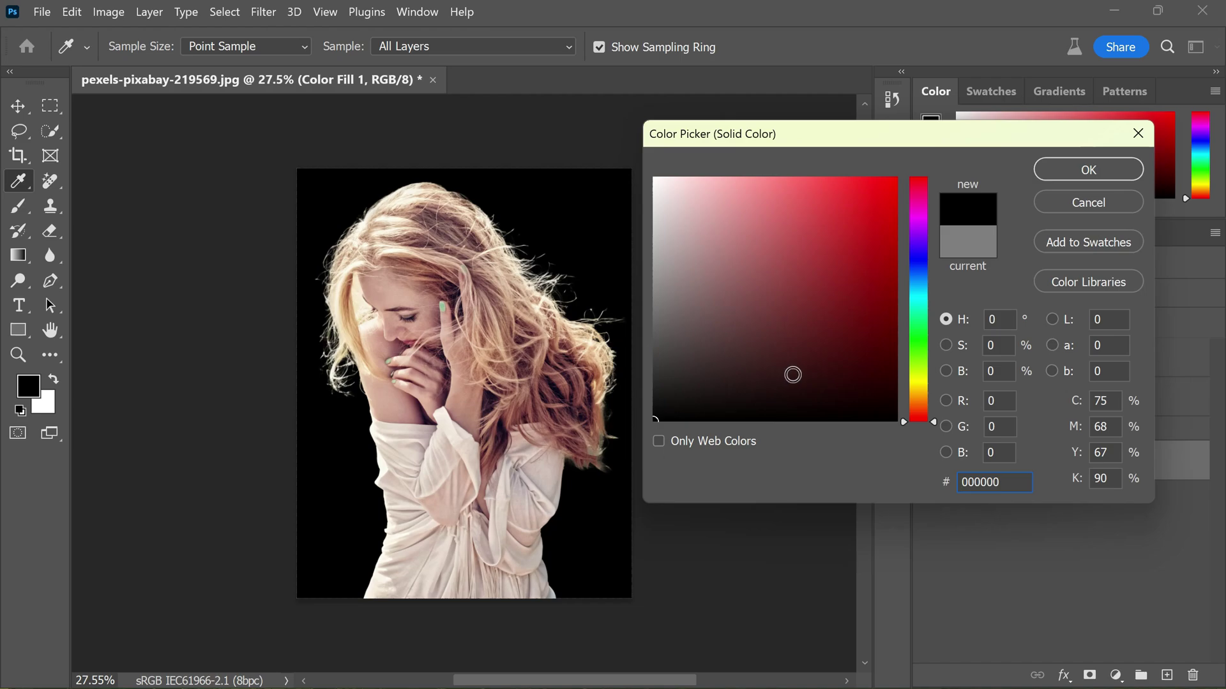
{"action": "left_click_drag", "start_coordinate": [817, 318], "coordinate": [839, 238]}
{"action": "left_click_drag", "start_coordinate": [916, 281], "coordinate": [919, 373]}
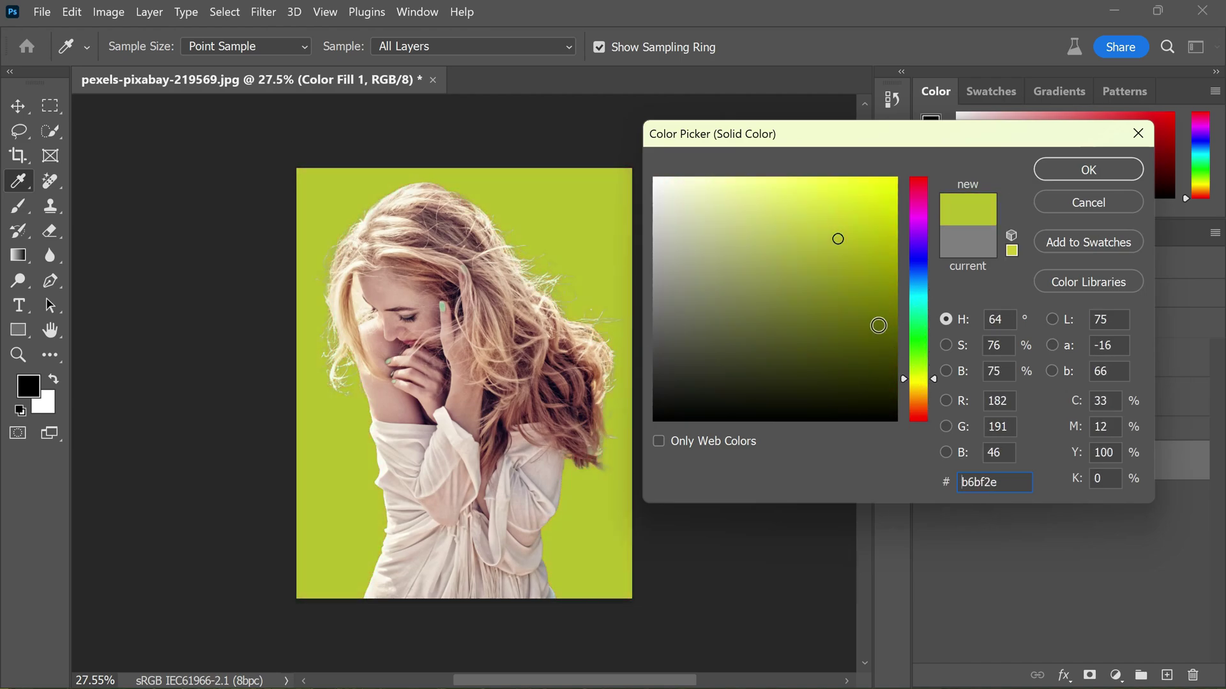
{"action": "left_click_drag", "start_coordinate": [879, 326], "coordinate": [905, 199]}
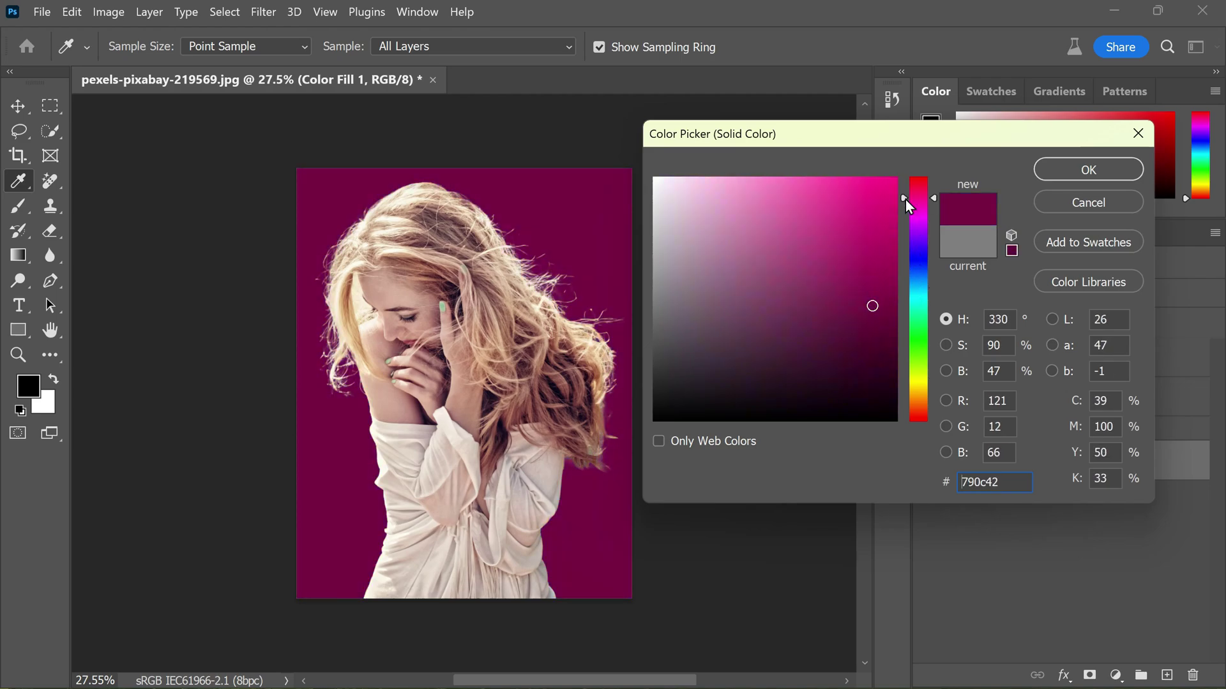
{"action": "left_click_drag", "start_coordinate": [830, 223], "coordinate": [826, 261]}
{"action": "left_click", "coordinate": [1059, 201]}
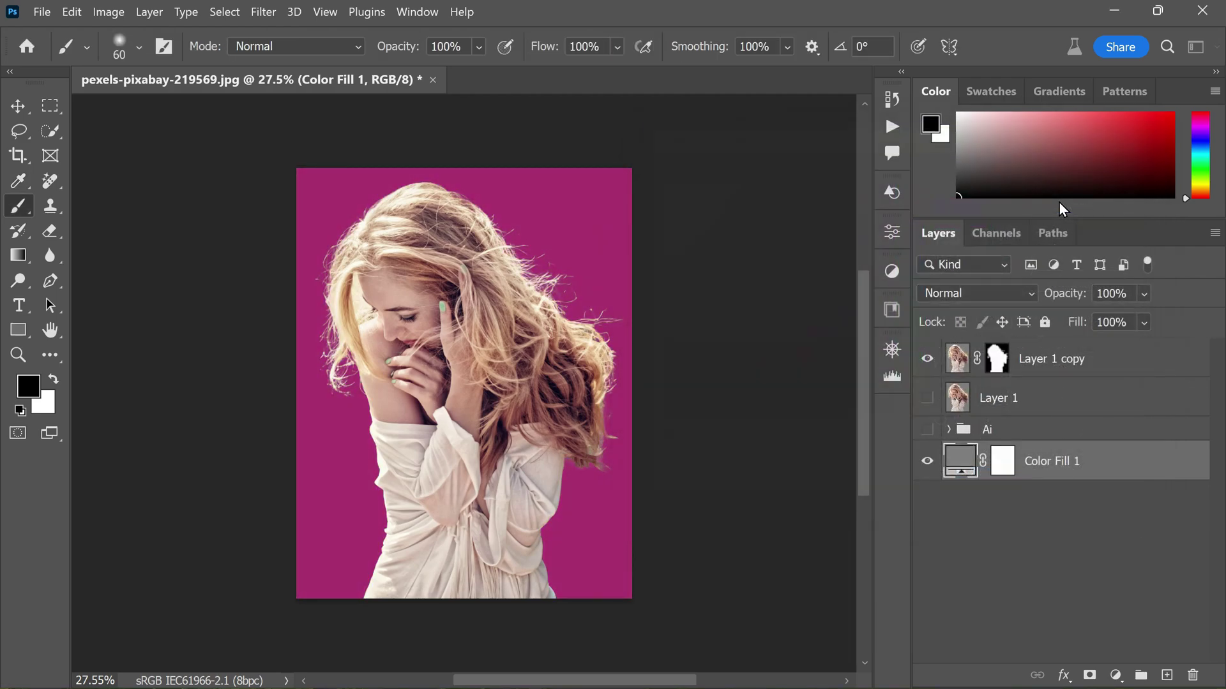
{"action": "left_click", "coordinate": [928, 465]}
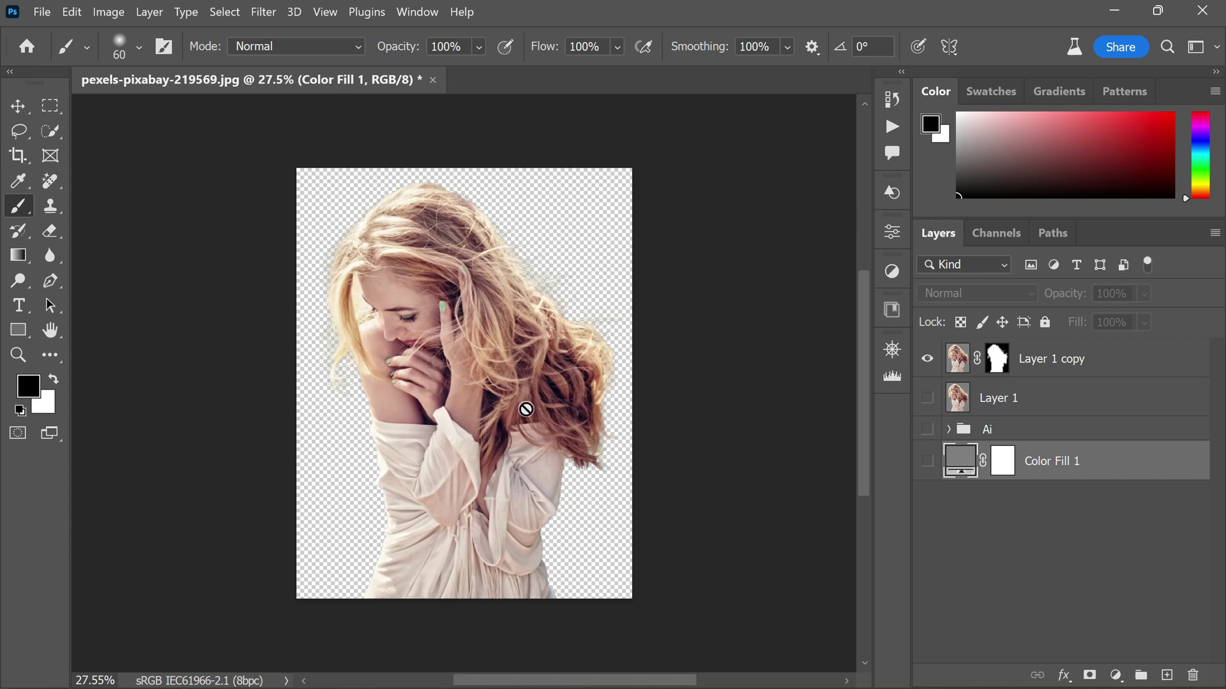
- Place the original photo as an embedded layer and commit its position
{"action": "left_click", "coordinate": [17, 104]}
{"action": "left_click", "coordinate": [42, 11]}
{"action": "left_click", "coordinate": [151, 412]}
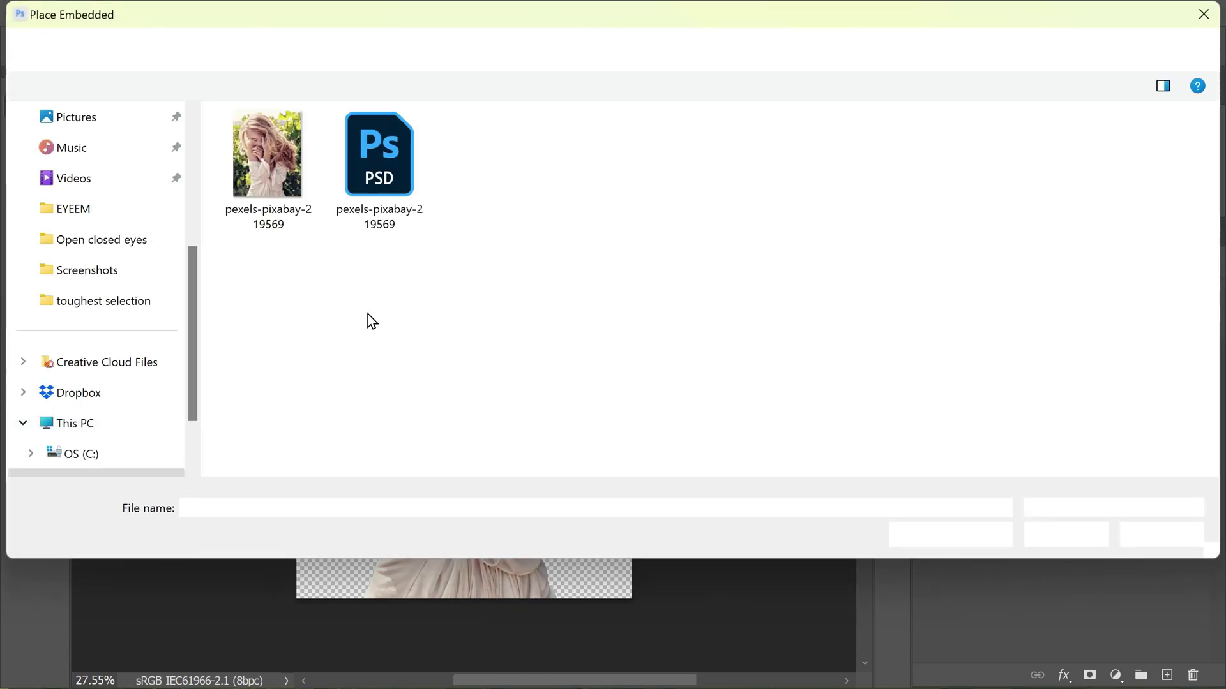
{"action": "double_click", "coordinate": [285, 200]}
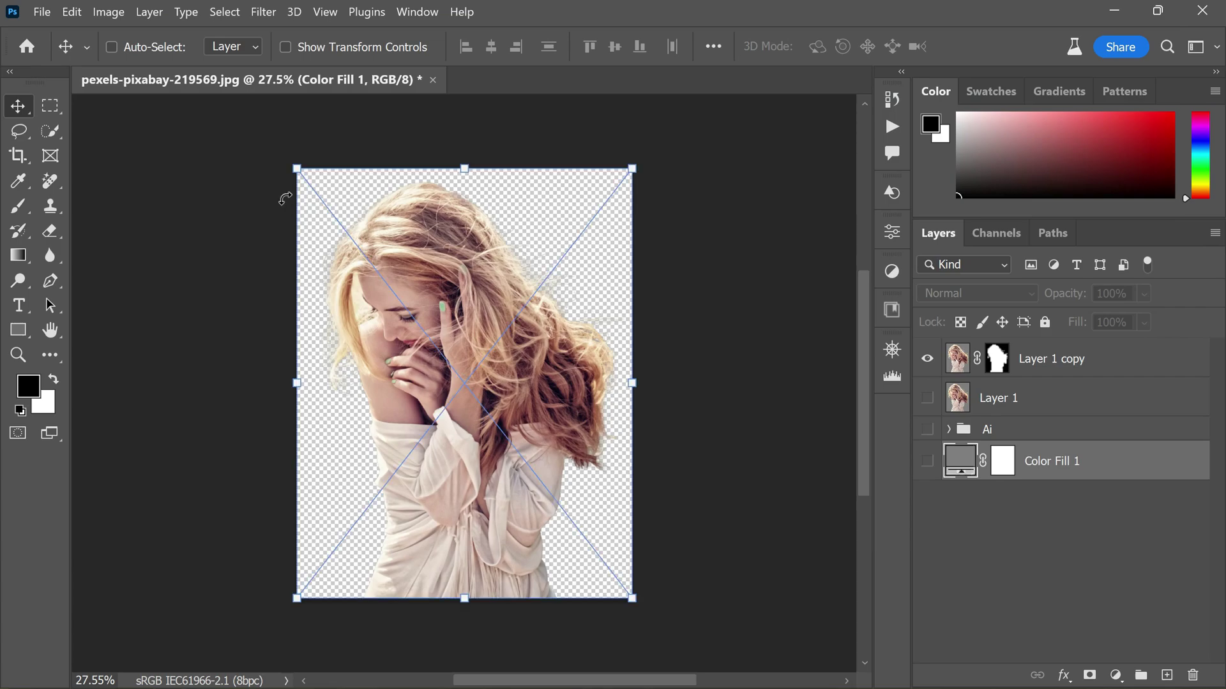
{"action": "key", "text": "Return"}
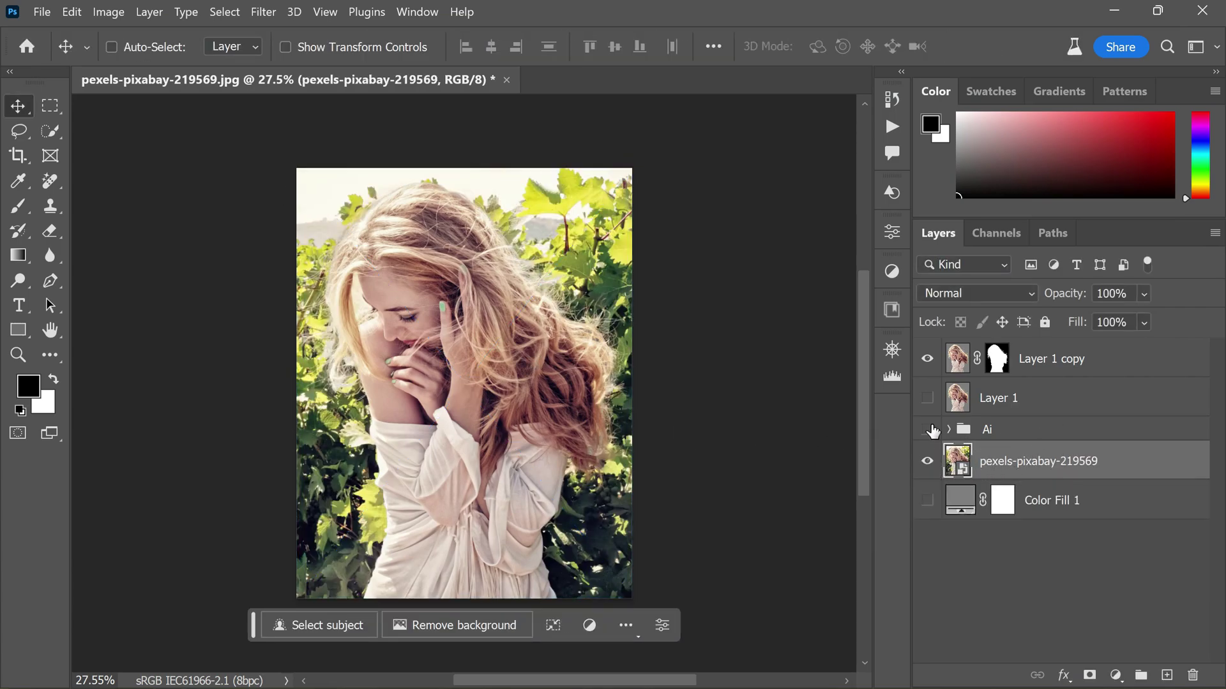
- Compare the photo and grey backgrounds behind the cutout, leaving the photo layer hidden
{"action": "left_click", "coordinate": [929, 361]}
{"action": "left_click", "coordinate": [928, 360]}
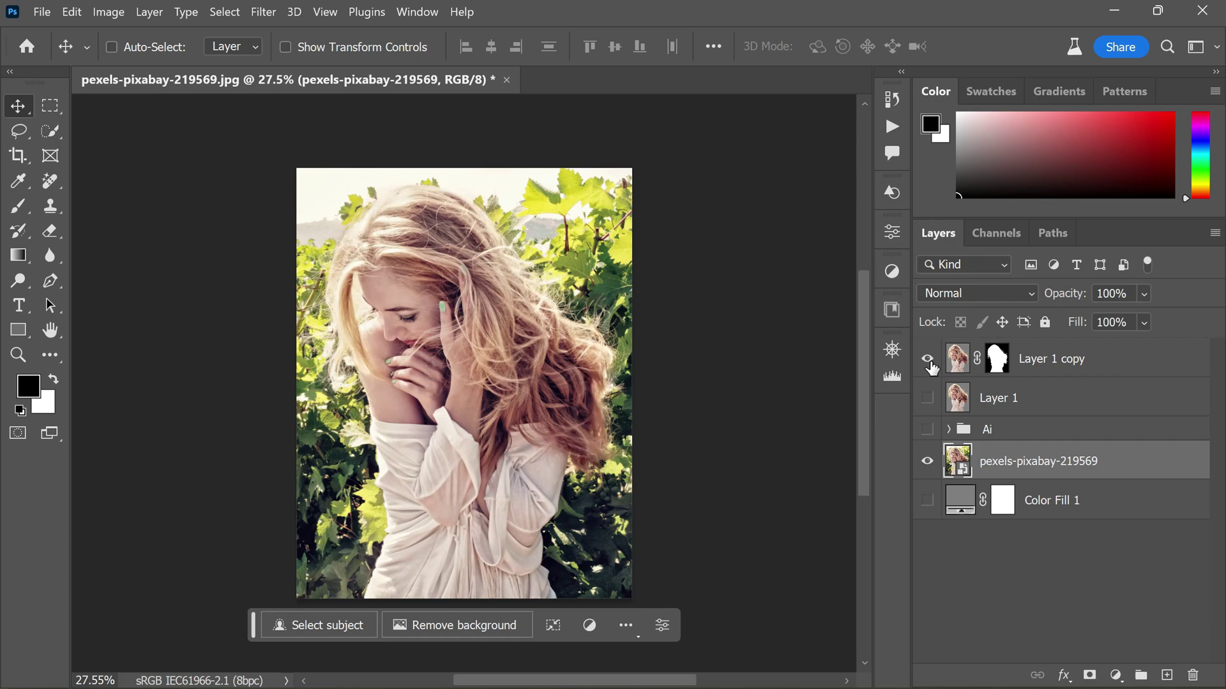
{"action": "left_click", "coordinate": [928, 464]}
{"action": "left_click", "coordinate": [929, 466]}
{"action": "left_click", "coordinate": [929, 465]}
{"action": "left_click_drag", "start_coordinate": [928, 466], "coordinate": [931, 505]}
{"action": "left_click", "coordinate": [929, 466]}
{"action": "left_click", "coordinate": [929, 466]}
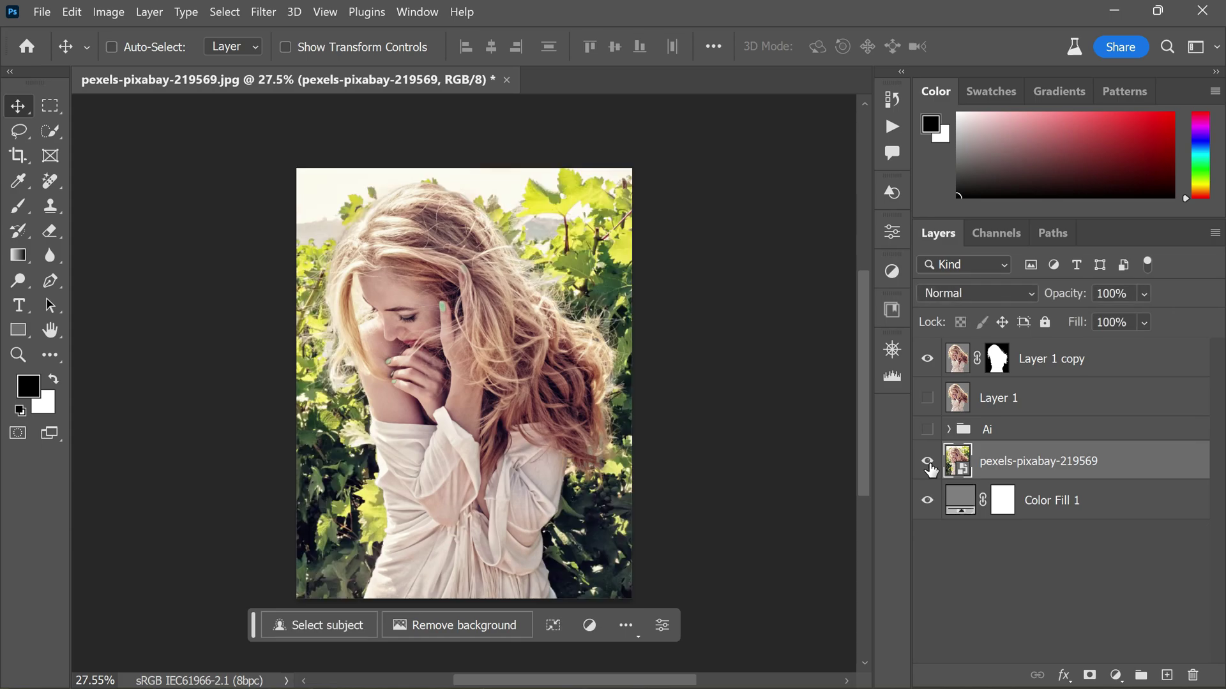
{"action": "left_click", "coordinate": [929, 466]}
{"action": "left_click", "coordinate": [929, 466]}
{"action": "left_click", "coordinate": [929, 466]}
{"action": "left_click", "coordinate": [929, 466]}
{"action": "left_click", "coordinate": [928, 466]}
{"action": "left_click", "coordinate": [928, 466]}
{"action": "left_click", "coordinate": [929, 466]}
{"action": "left_click", "coordinate": [928, 466]}
{"action": "left_click", "coordinate": [928, 466]}
{"action": "left_click", "coordinate": [929, 466]}
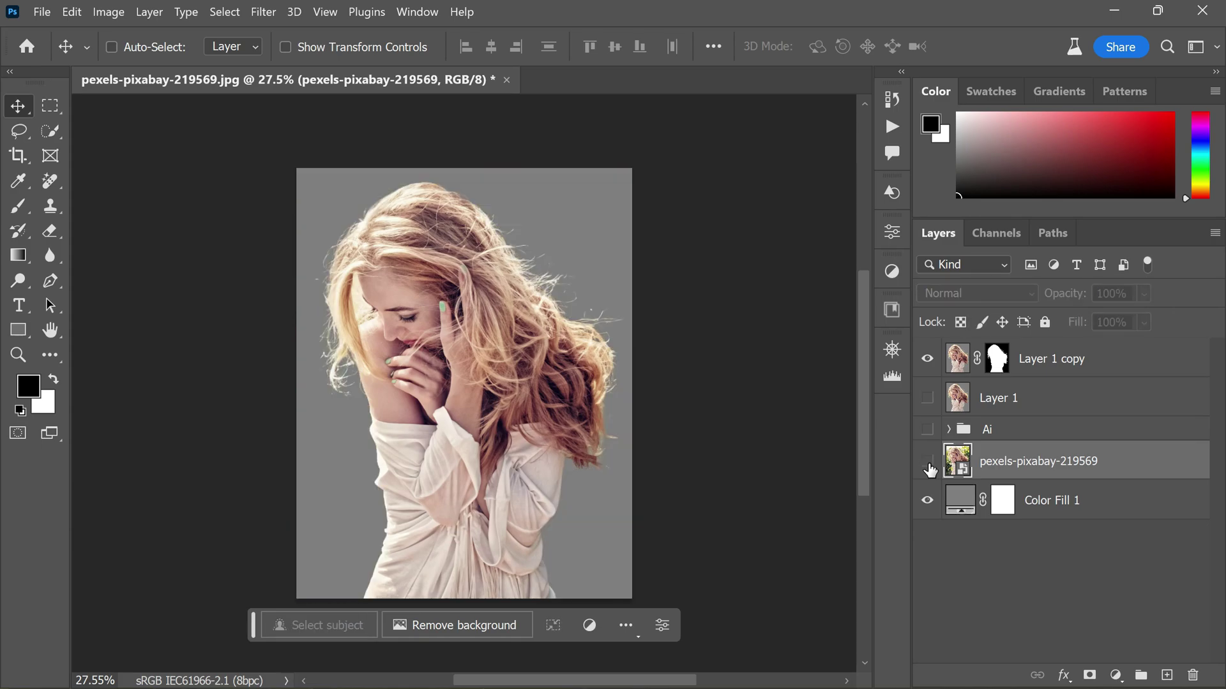
{"action": "left_click", "coordinate": [928, 466]}
{"action": "left_click", "coordinate": [929, 468]}
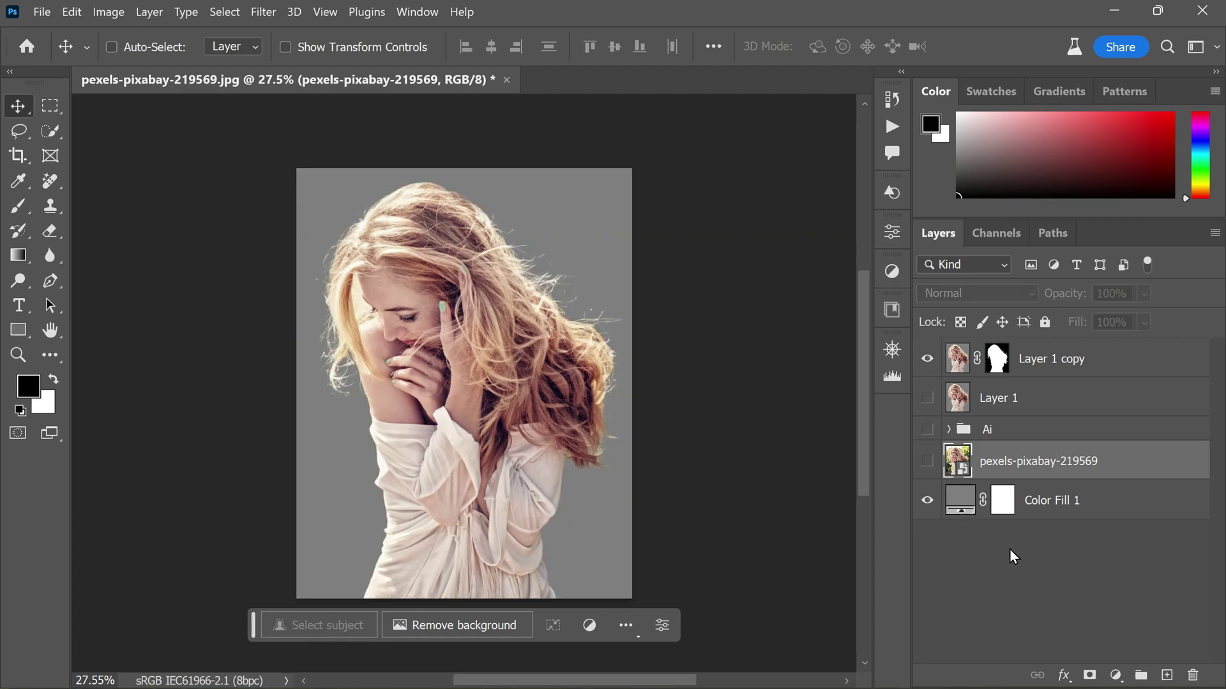